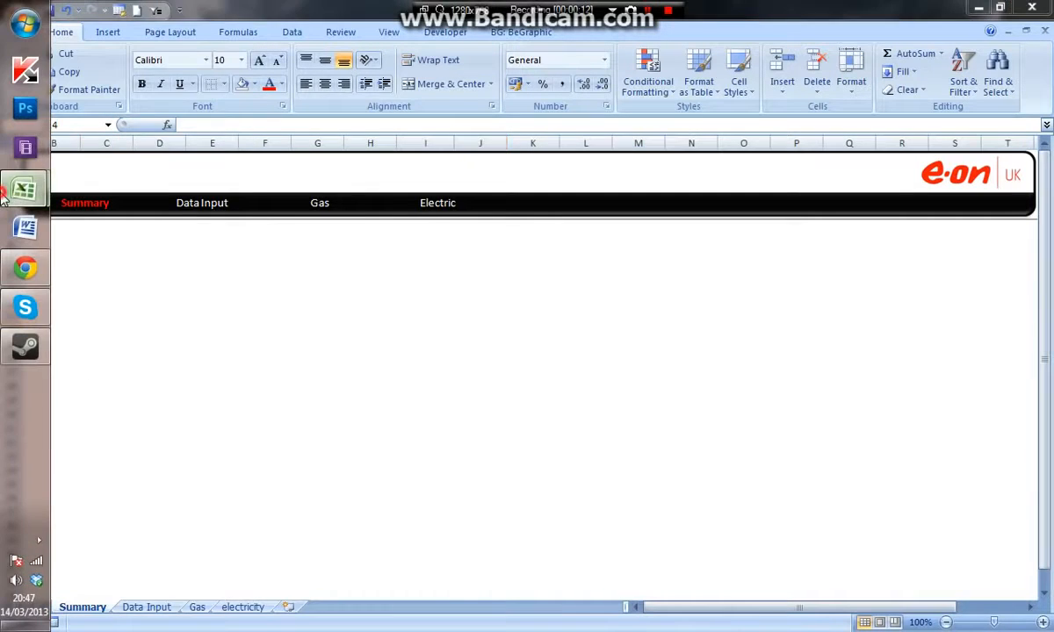
- Examine the finished workbook's Summary sheet with its gas and electricity charts, then return to the working dashboard workbook
mouse_move(17, 191)
left_click(97, 195)
left_click(290, 475)
scroll(407, 335, "up", 8)
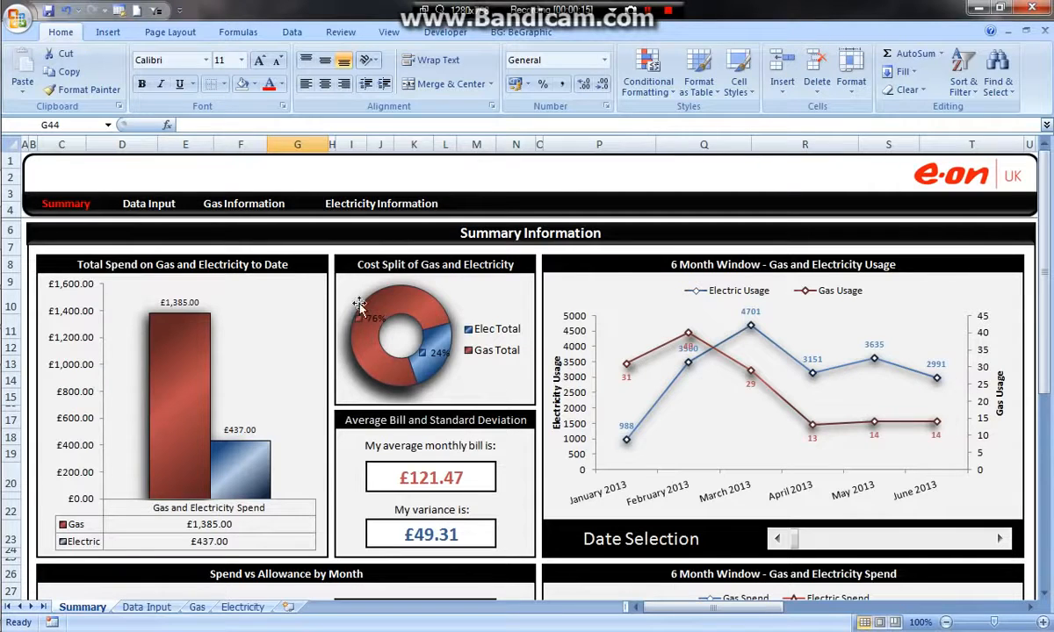
scroll(465, 353, "down", 3)
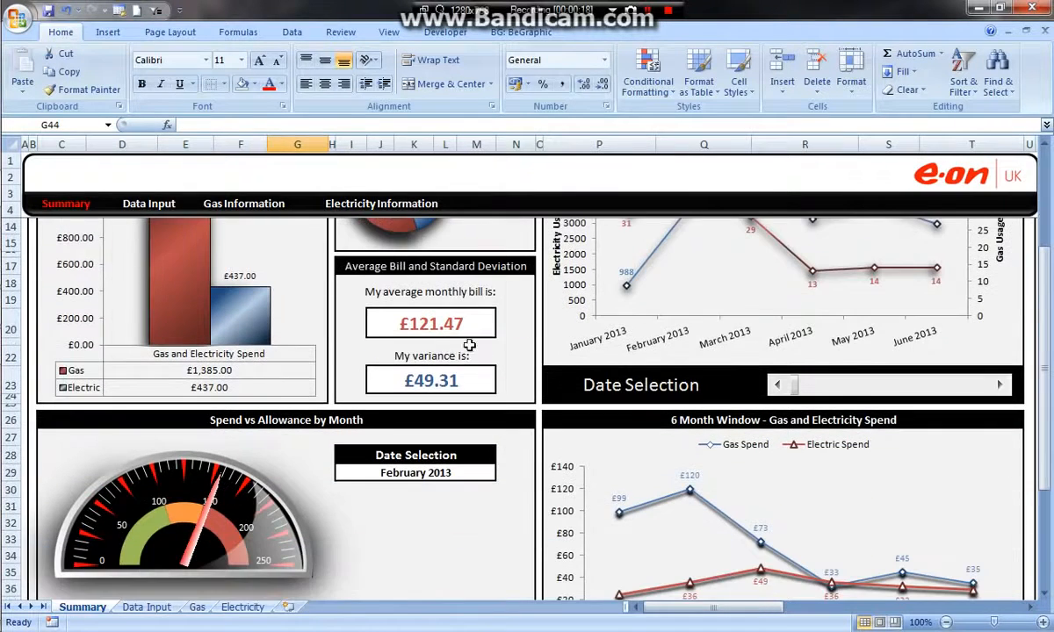
scroll(387, 311, "down", 2)
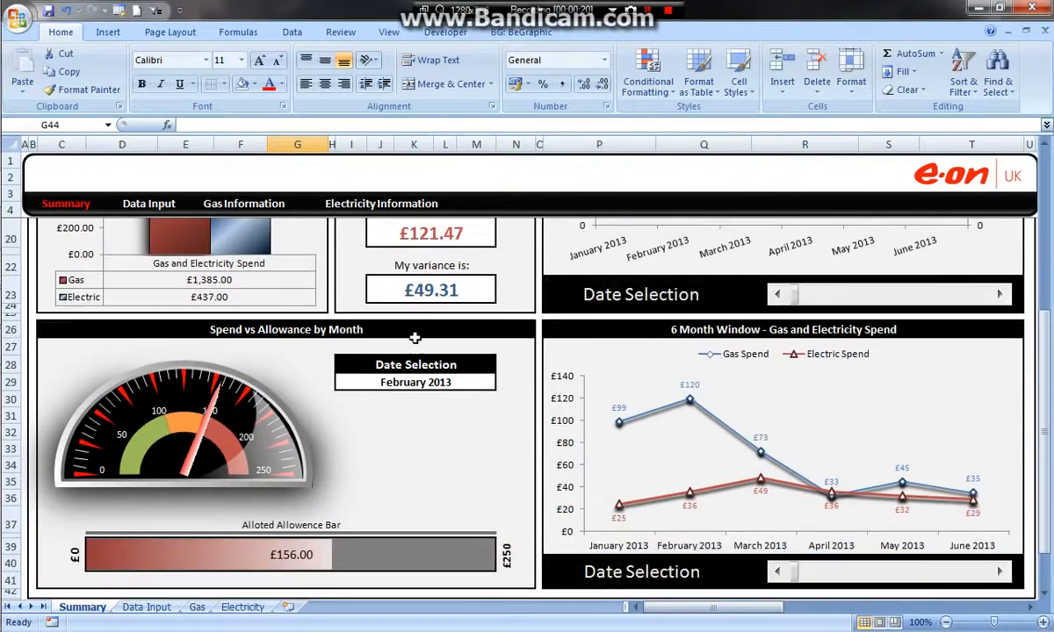
scroll(393, 443, "down", 1)
scroll(340, 494, "up", 6)
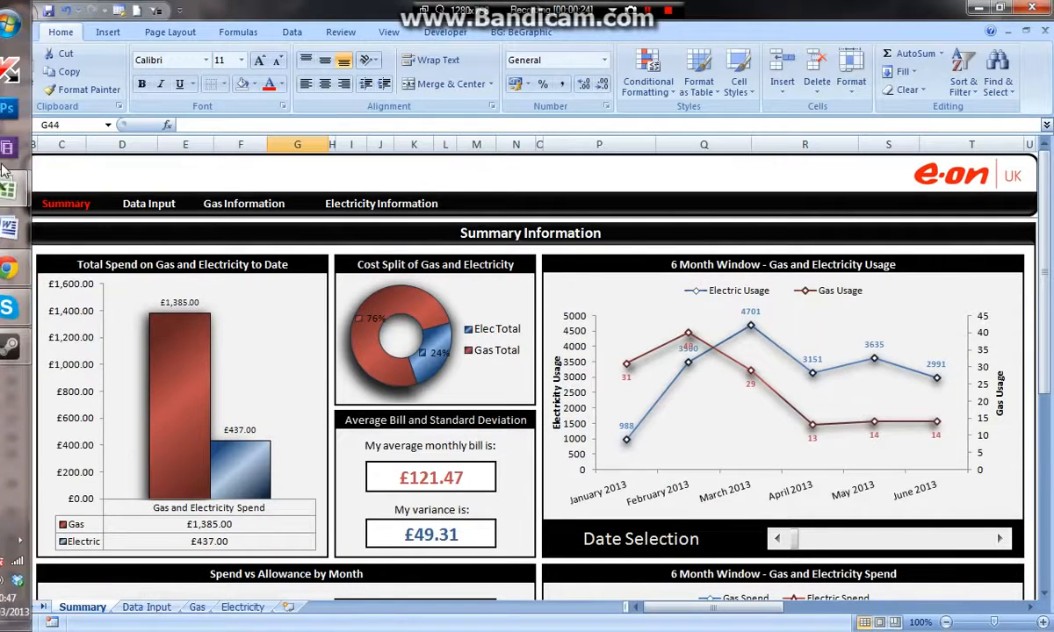
mouse_move(24, 188)
left_click(111, 151)
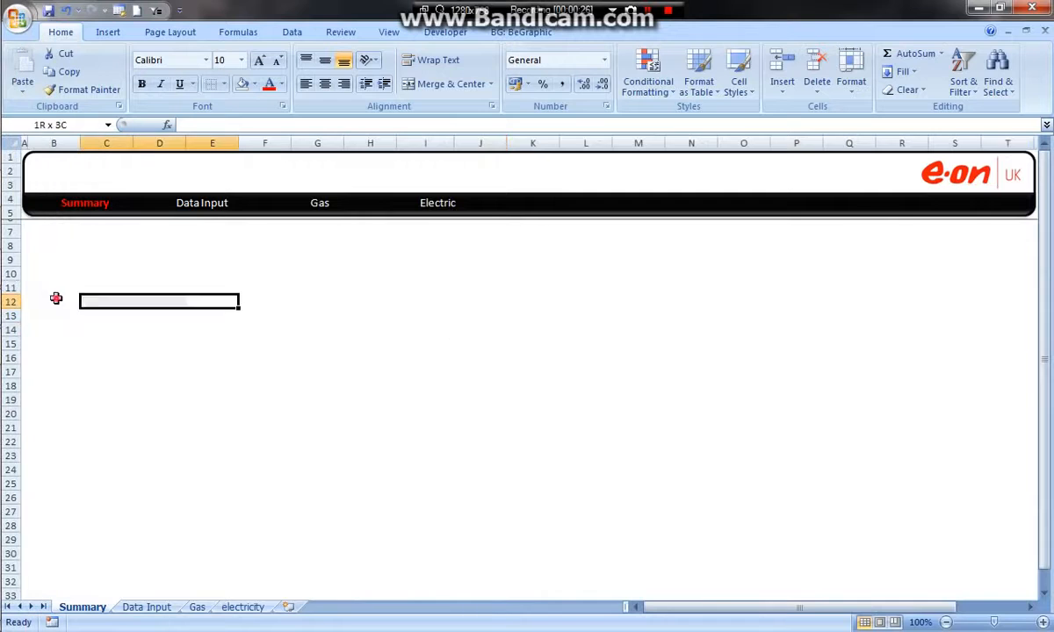
- On the Data Input sheet, enter =SUM(Table1[Gas Bill]) in cell E18 to total the Gas Bill column
left_click(146, 607)
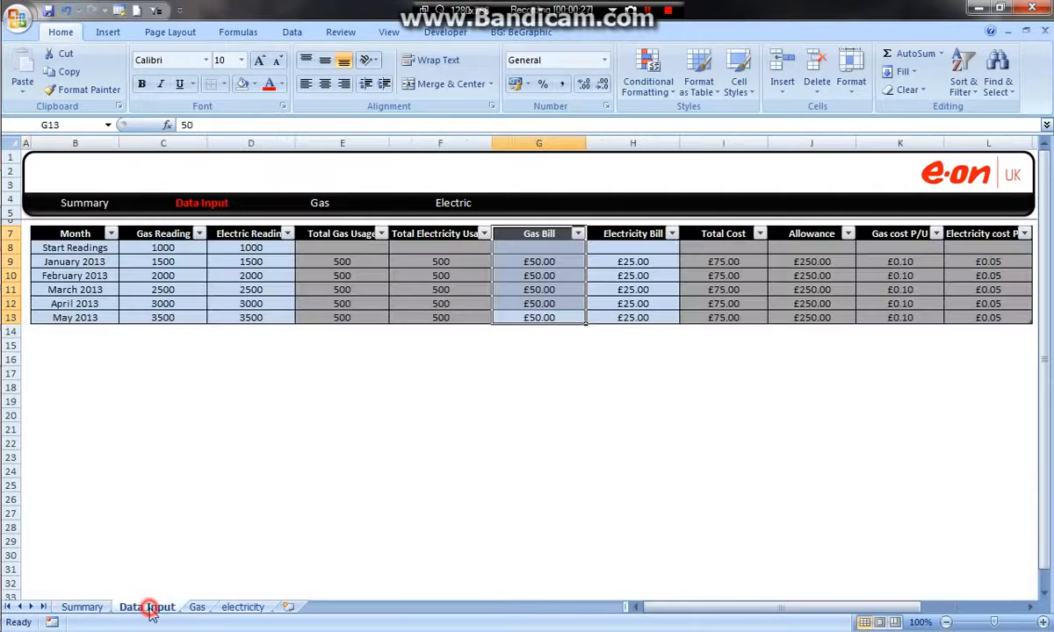
left_click(541, 401)
left_click(308, 390)
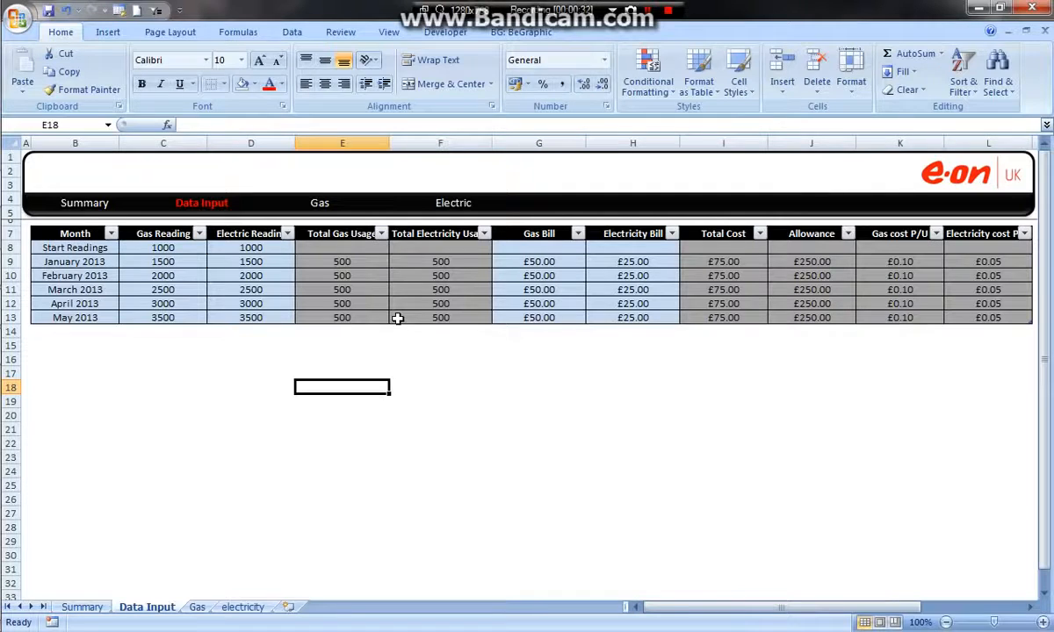
type("=sum(")
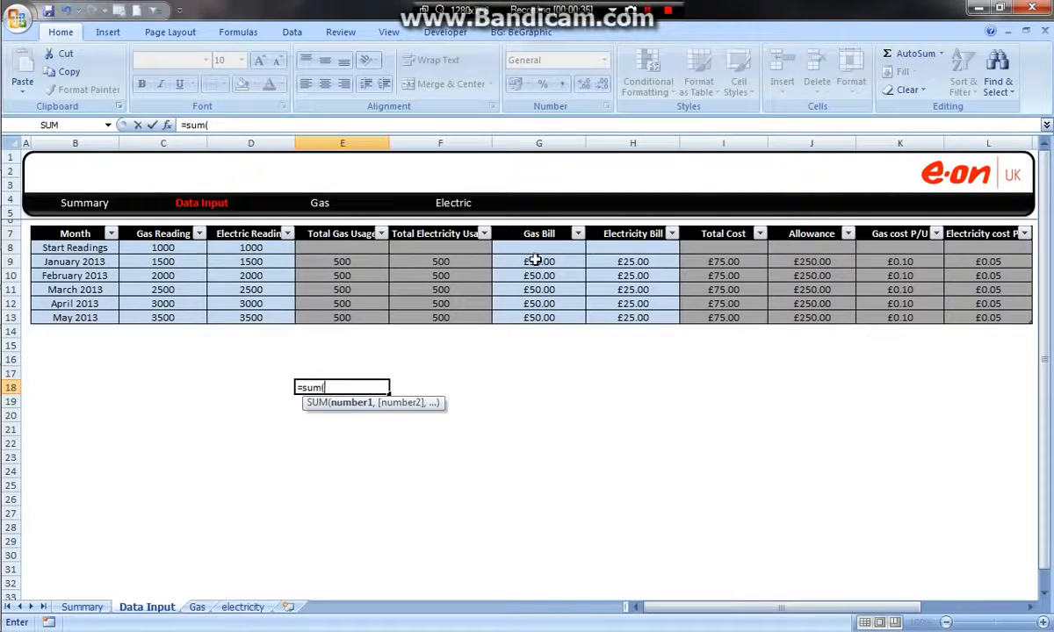
left_click_drag(539, 245, 538, 275)
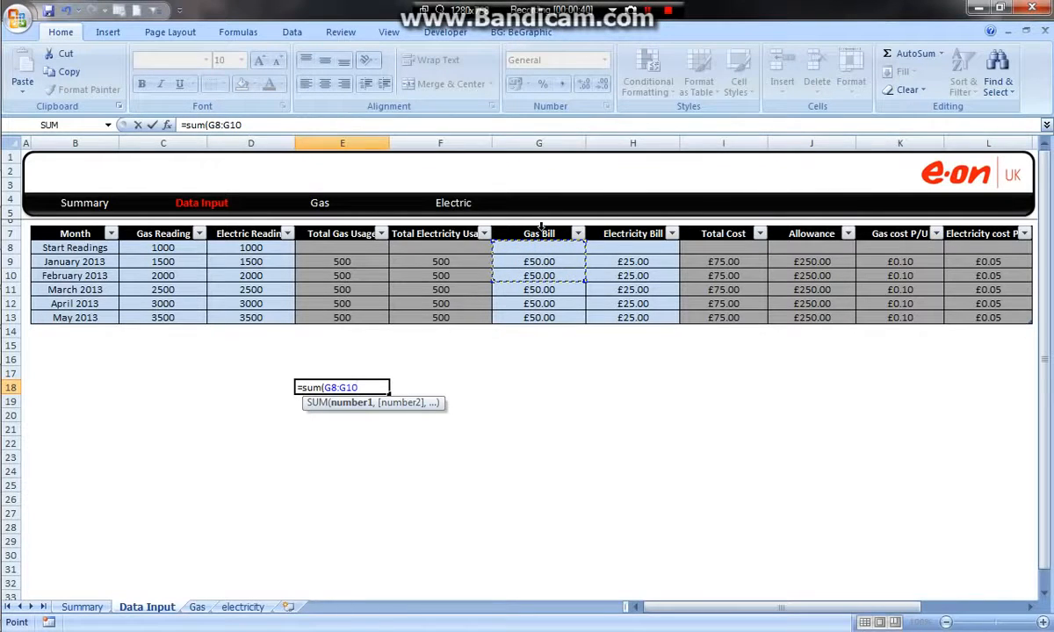
left_click_drag(538, 249, 545, 316)
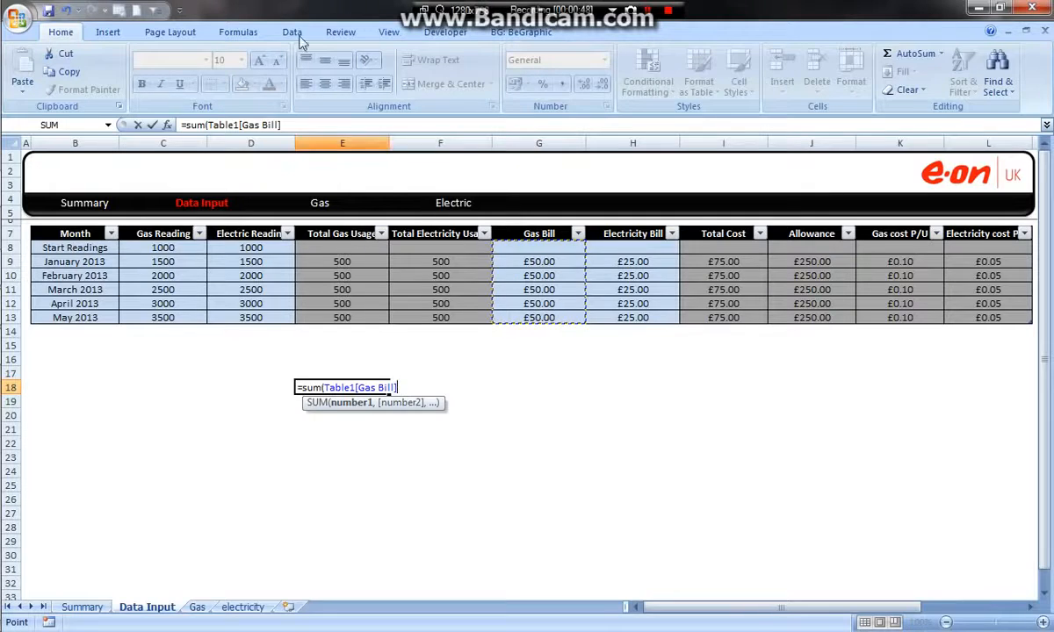
left_click(212, 126)
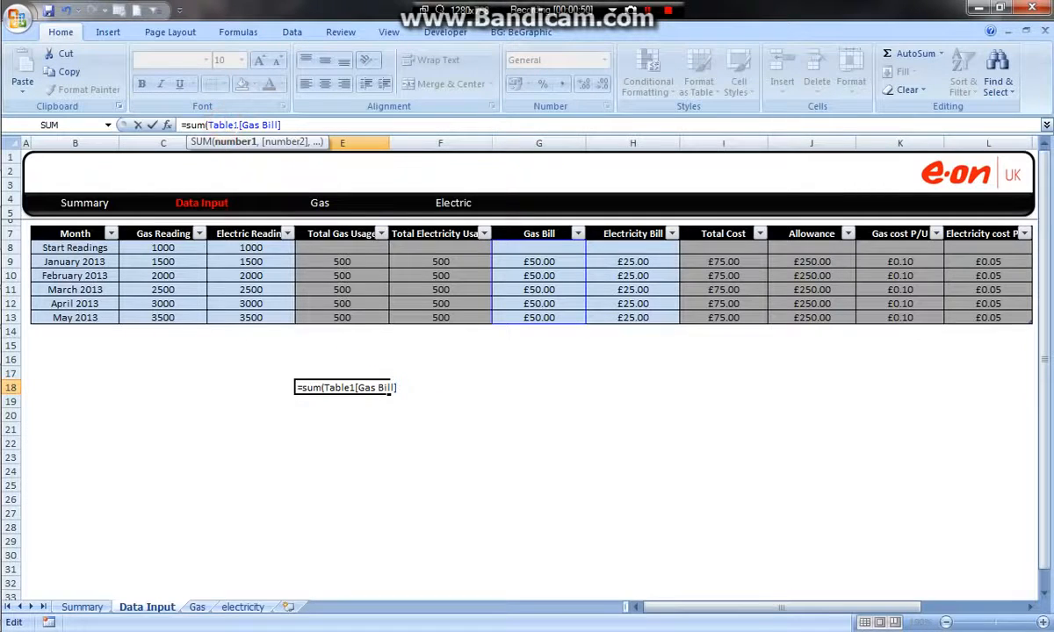
left_click_drag(212, 124, 235, 124)
left_click(261, 125)
type(")")
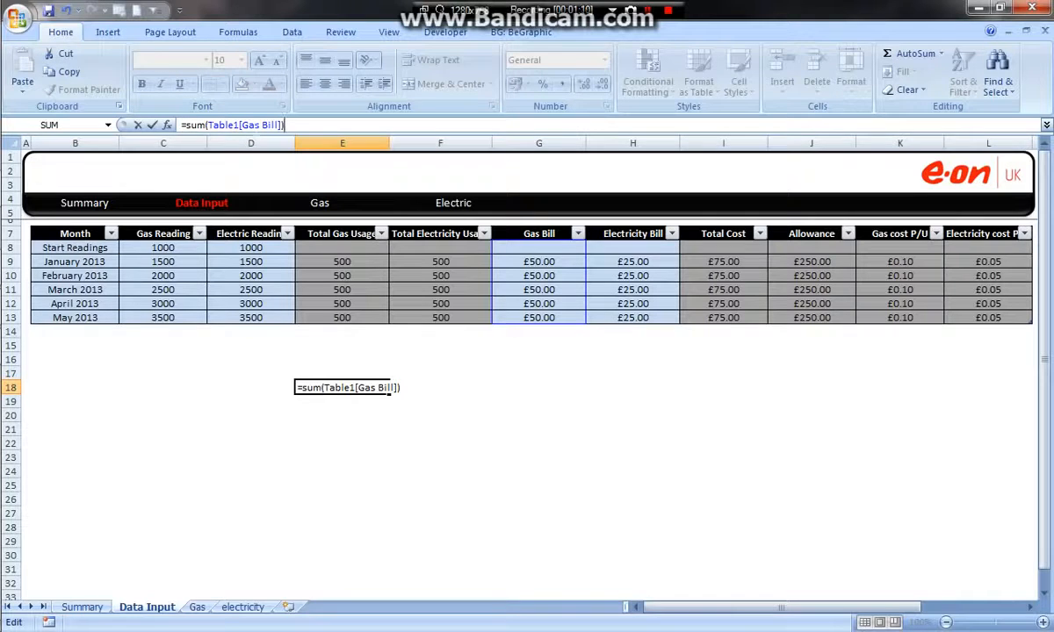
key("Return")
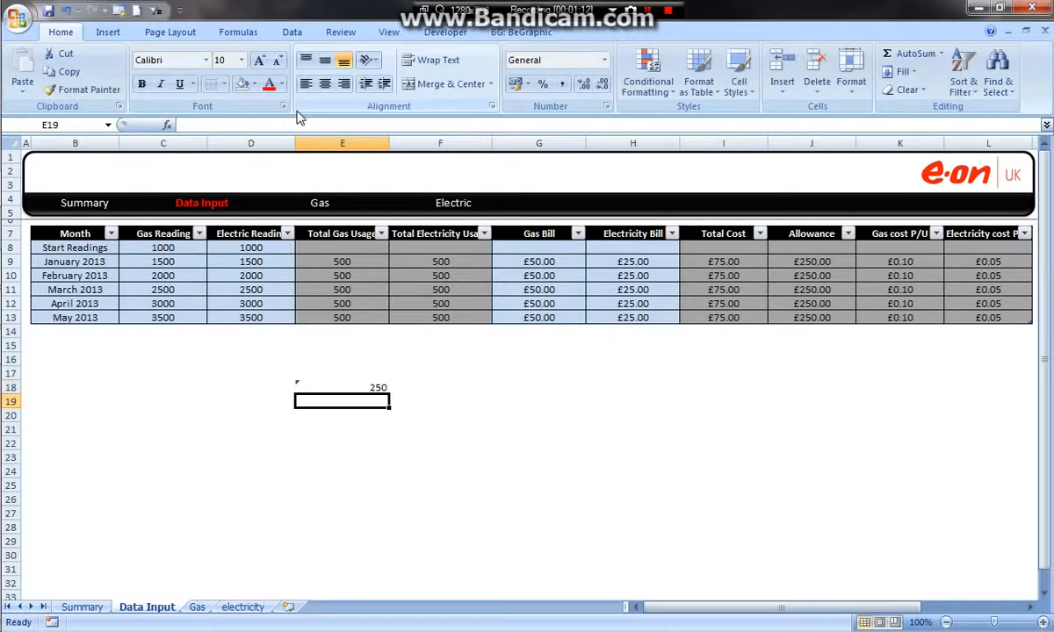
- Insert a table row below May 2013 and enter a gas bill of 100 in it
left_click(347, 386)
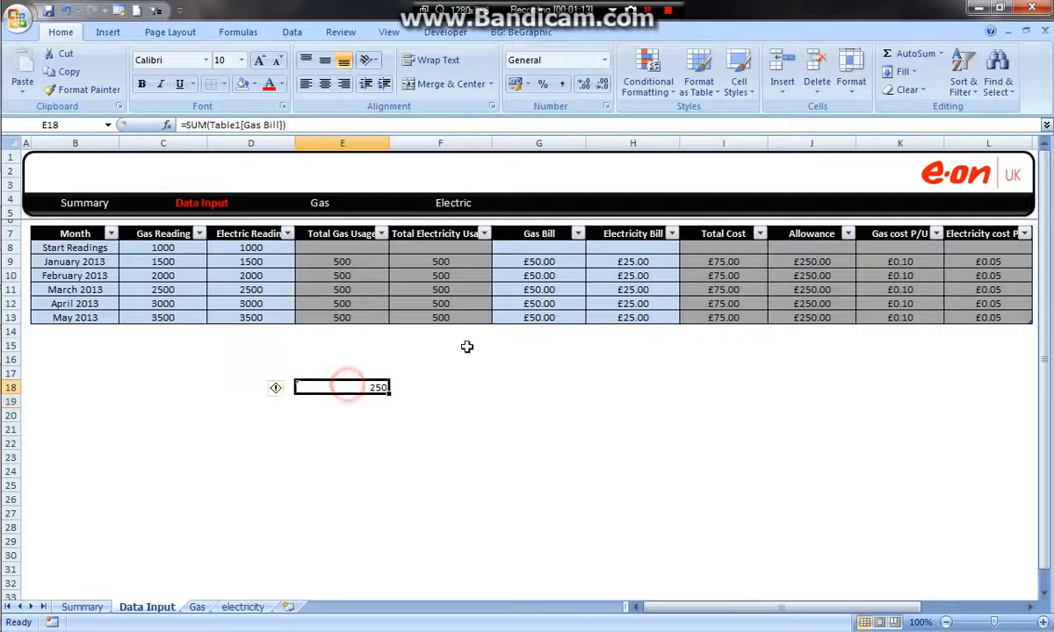
left_click_drag(548, 263, 571, 317)
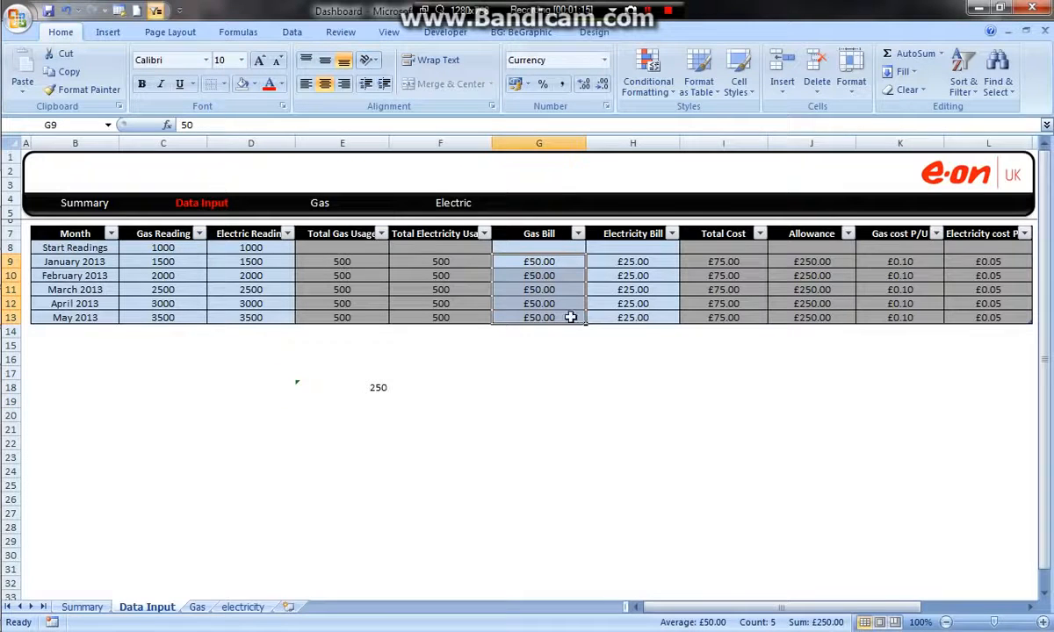
right_click(964, 315)
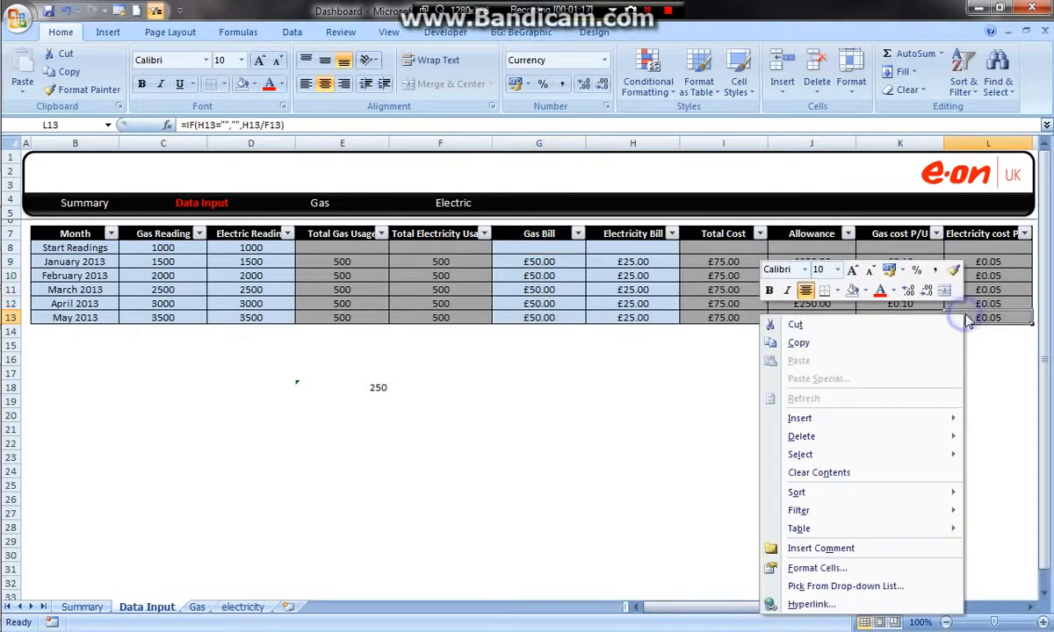
mouse_move(850, 418)
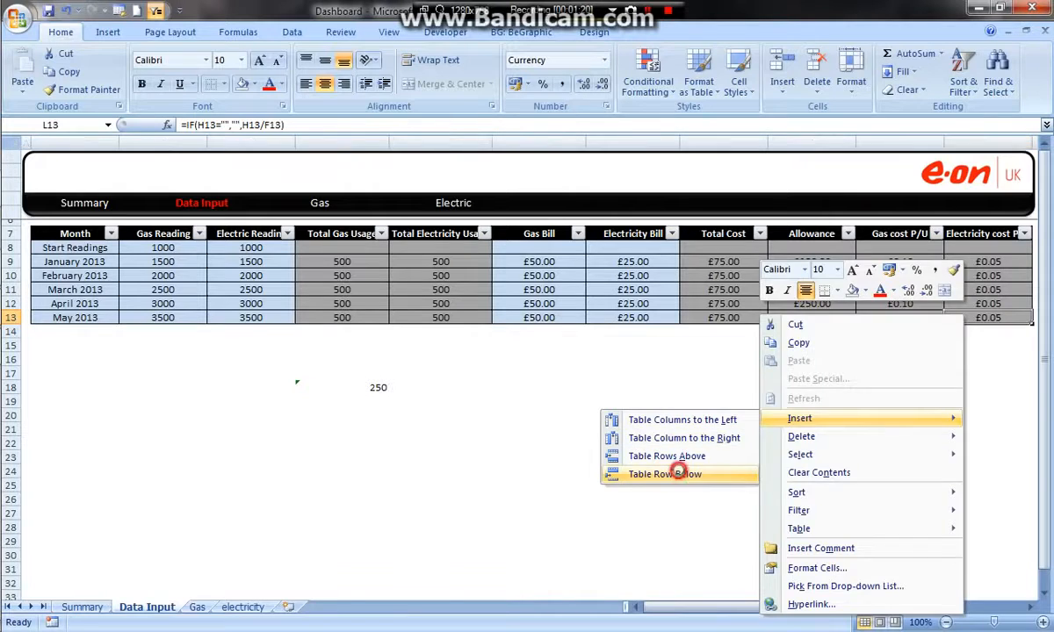
left_click(682, 474)
left_click(525, 330)
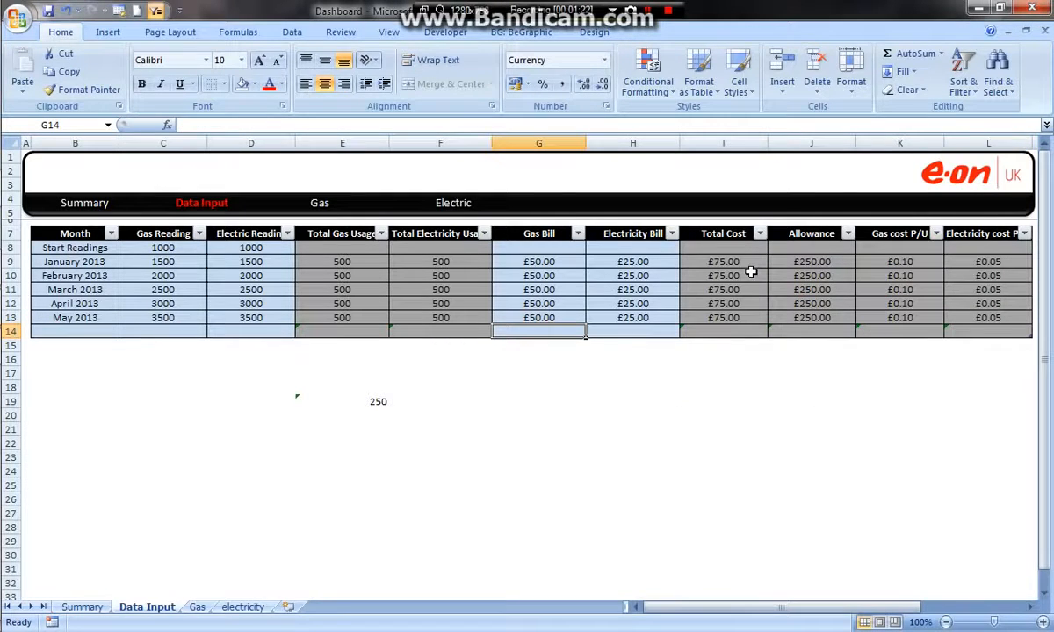
type("100")
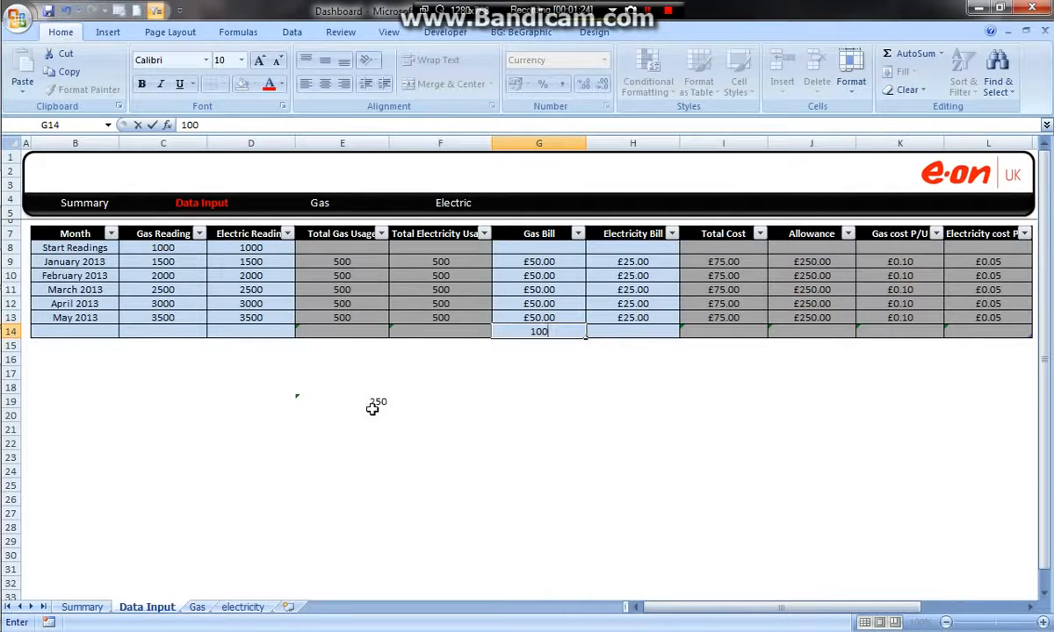
left_click(428, 417)
- Check the Gas Bill total and its formula in cell E19, then go to the Summary sheet
left_click(363, 400)
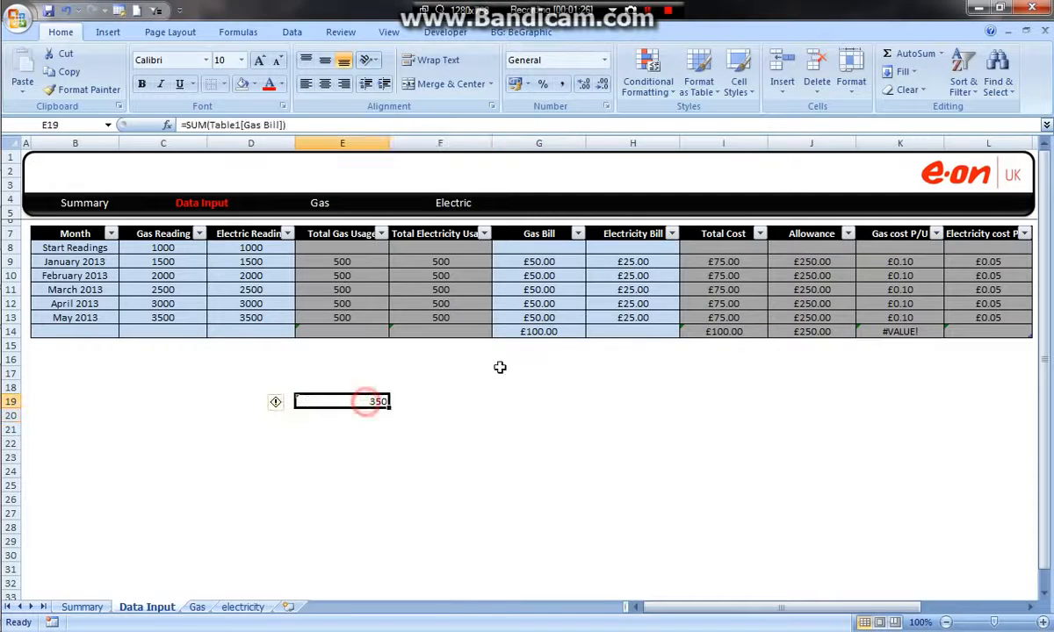
double_click(367, 401)
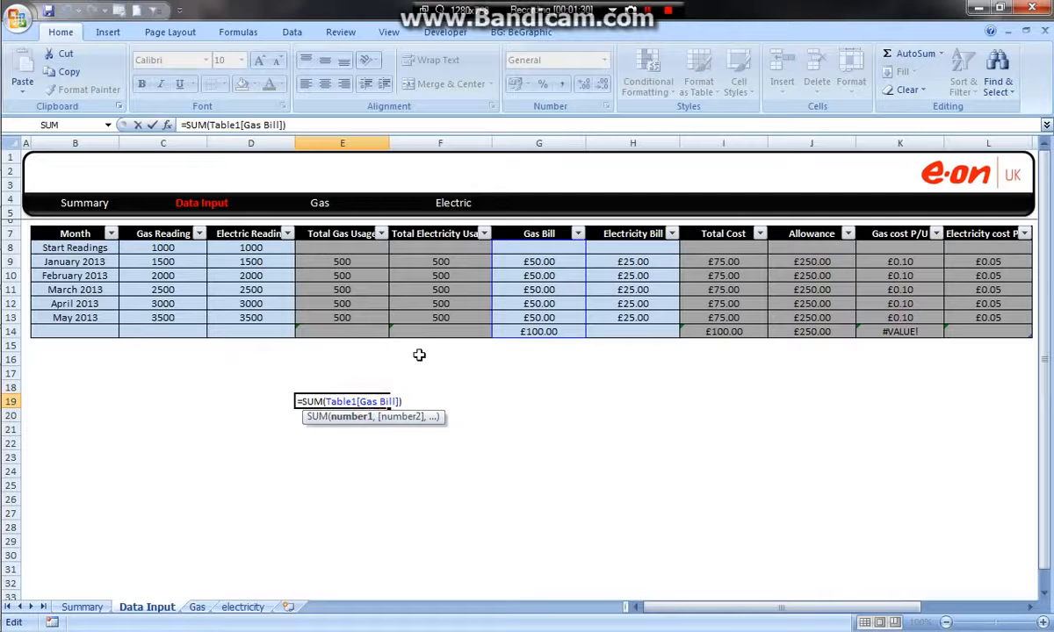
key("Return")
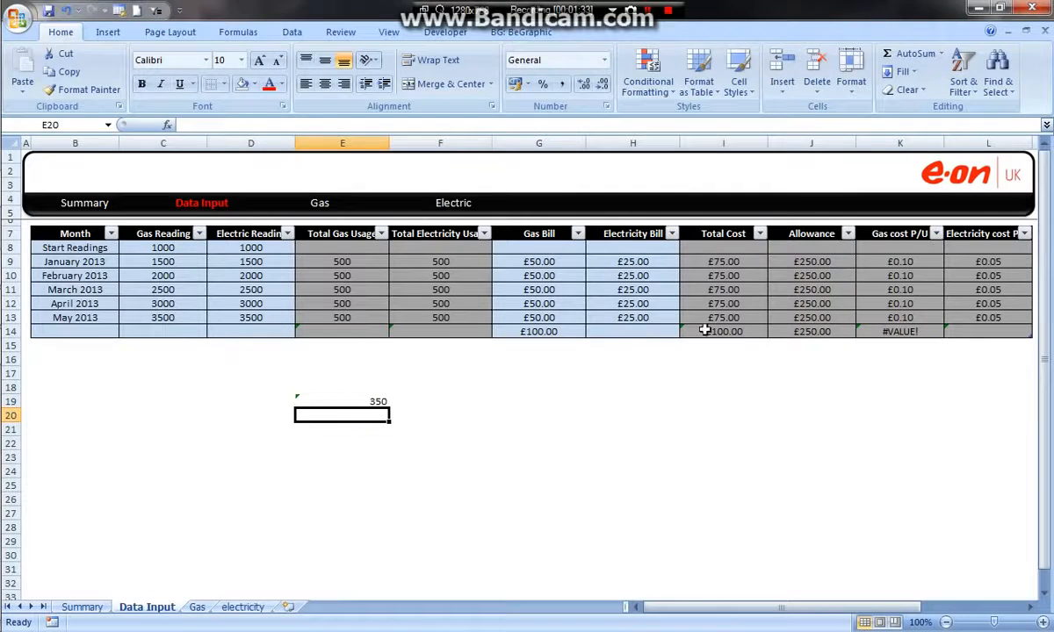
left_click(376, 402)
right_click(508, 375)
left_click(437, 386)
left_click(95, 607)
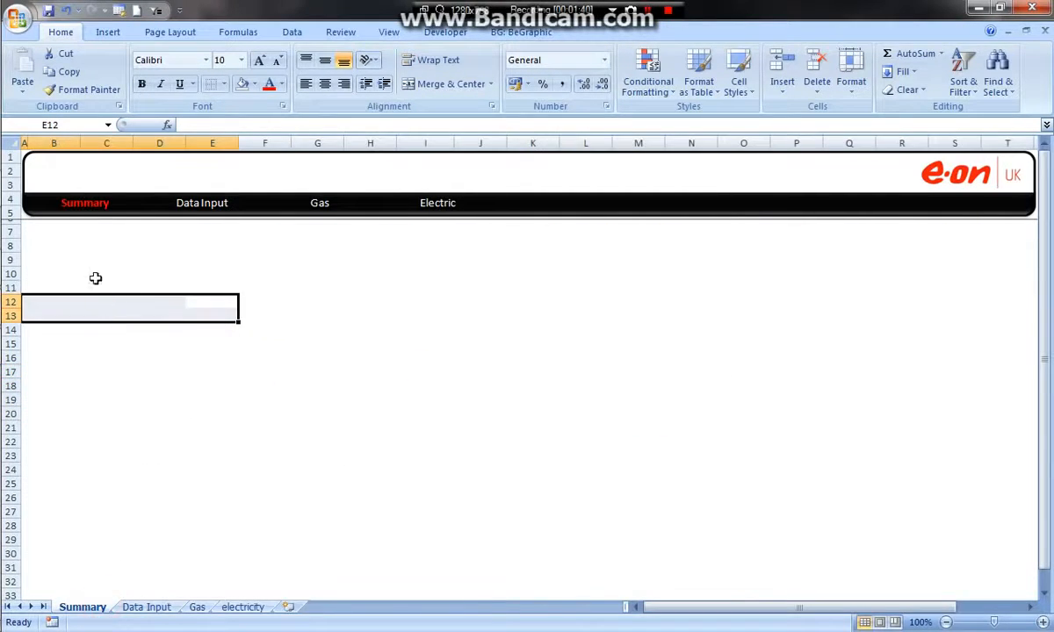
- Unmerge the cells B7:T8 beneath the navigation bar
left_click_drag(55, 235, 746, 328)
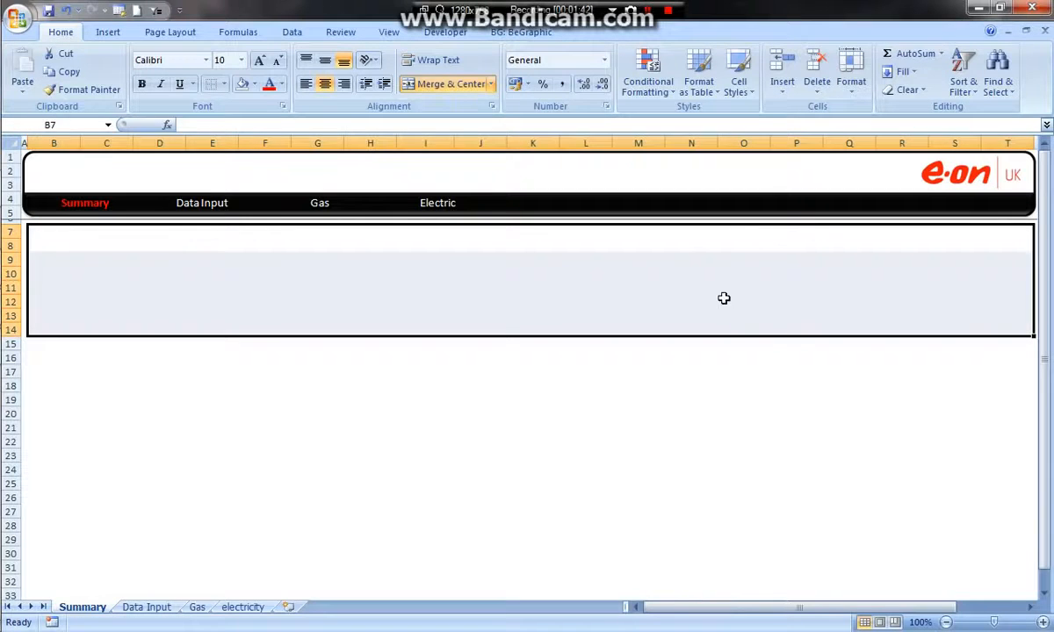
left_click(682, 241)
left_click(418, 85)
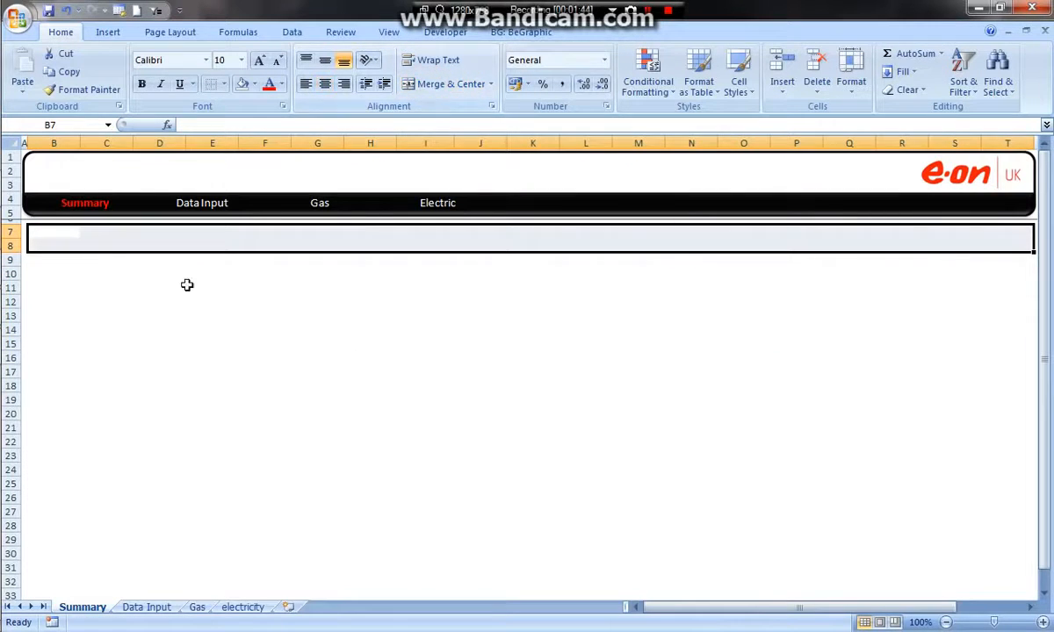
- Merge and center cells B7:T8 on the Summary sheet and fill them black as a heading band
left_click(106, 267)
left_click_drag(39, 233, 997, 244)
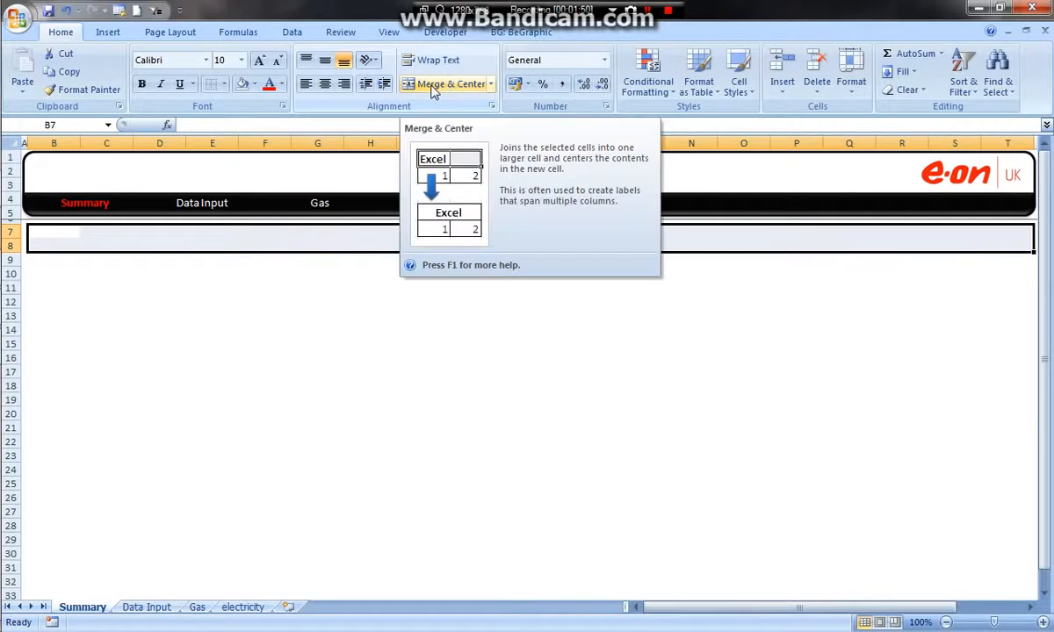
left_click(433, 91)
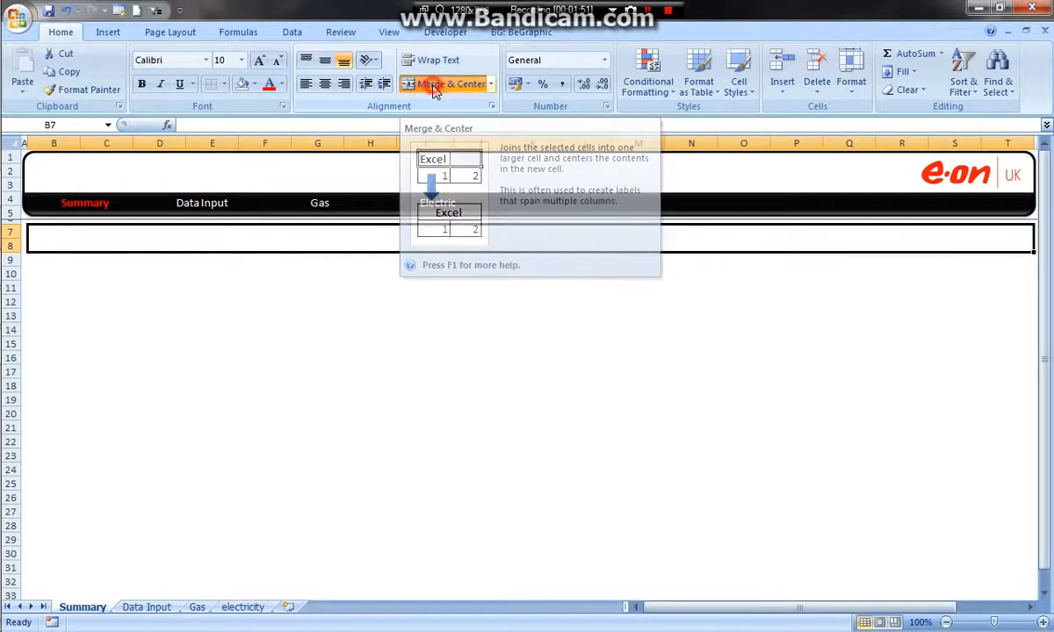
left_click(253, 85)
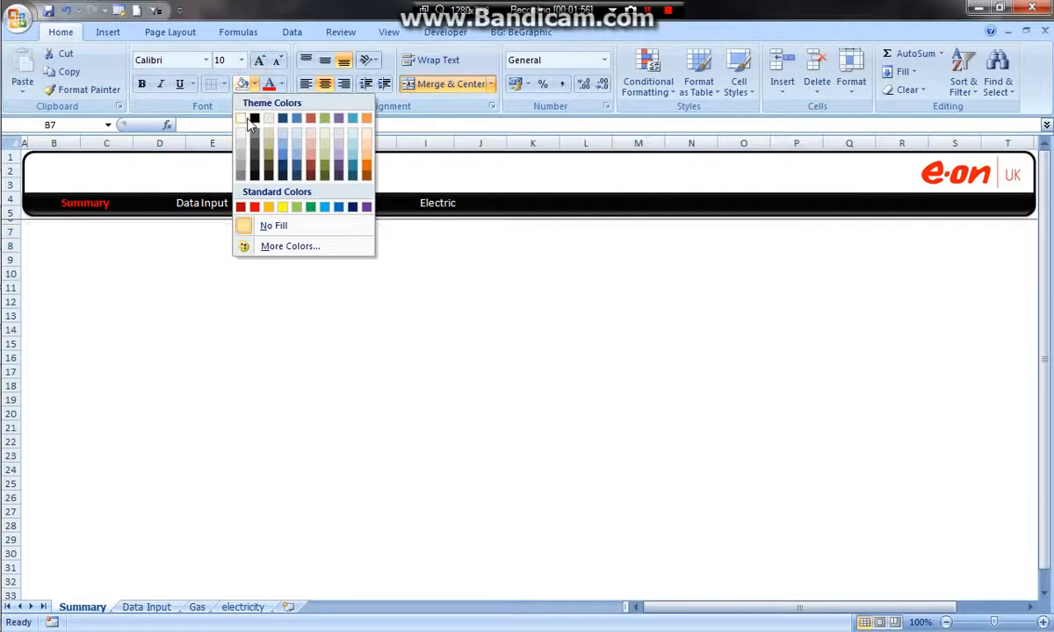
left_click(254, 118)
- Add an outside border around the range B7:T30 on the Summary sheet
left_click_drag(106, 233, 105, 554)
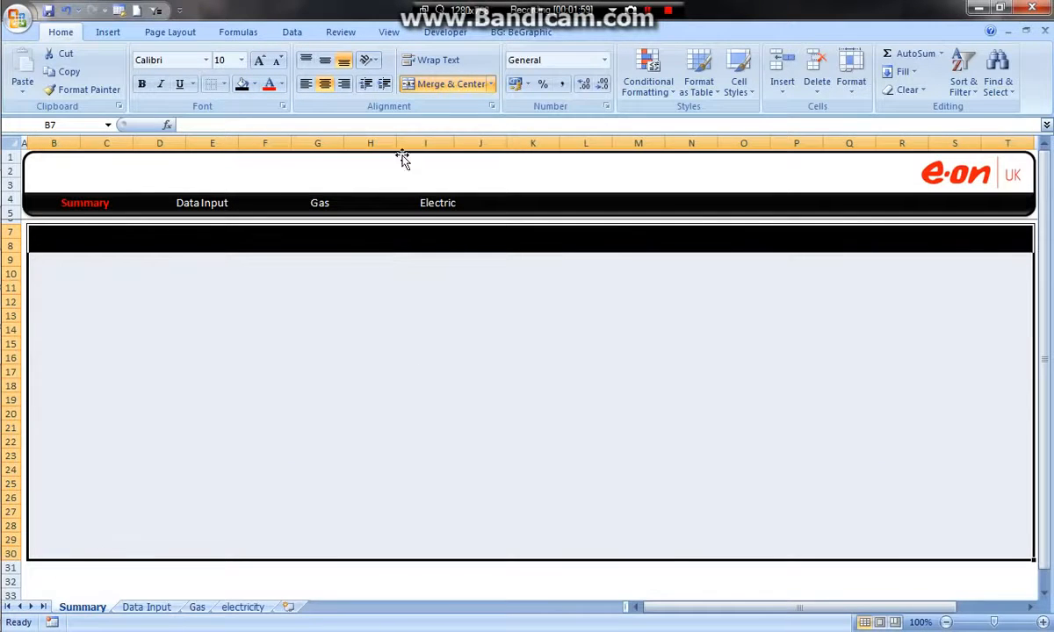
left_click(224, 84)
left_click(228, 253)
left_click(264, 358)
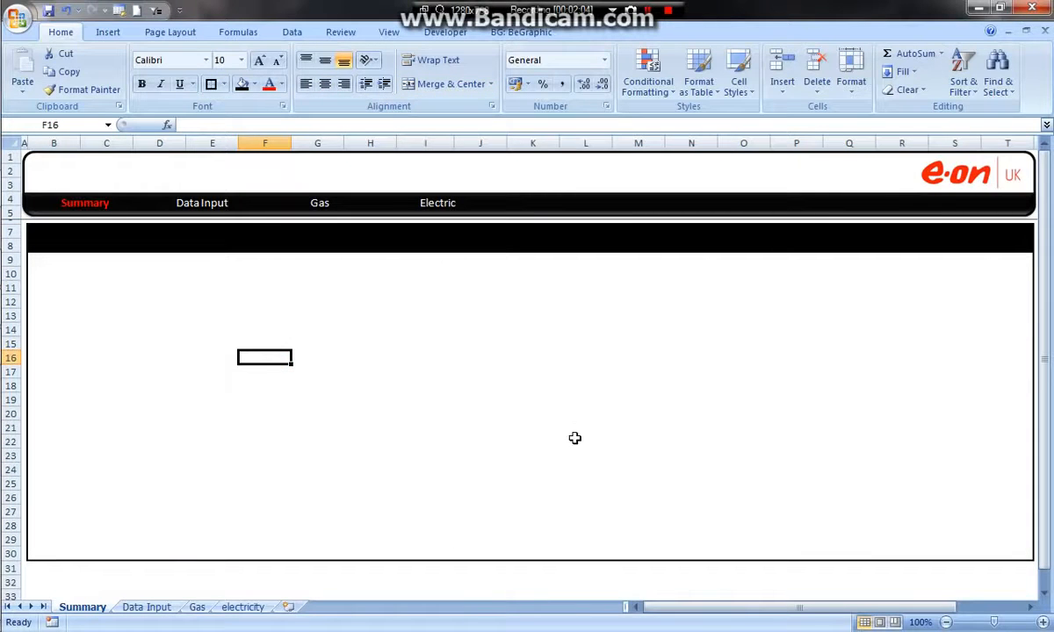
left_click(404, 291)
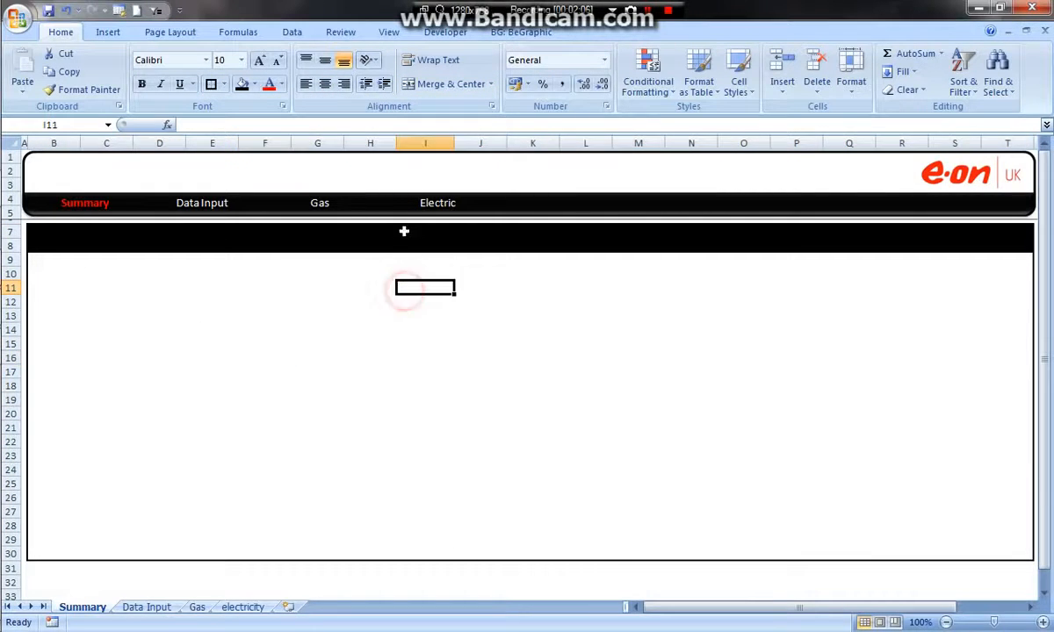
- Draw a rectangle about 0.9 cm high and 32.2 cm wide over the black heading band in B7:T8
left_click(555, 202)
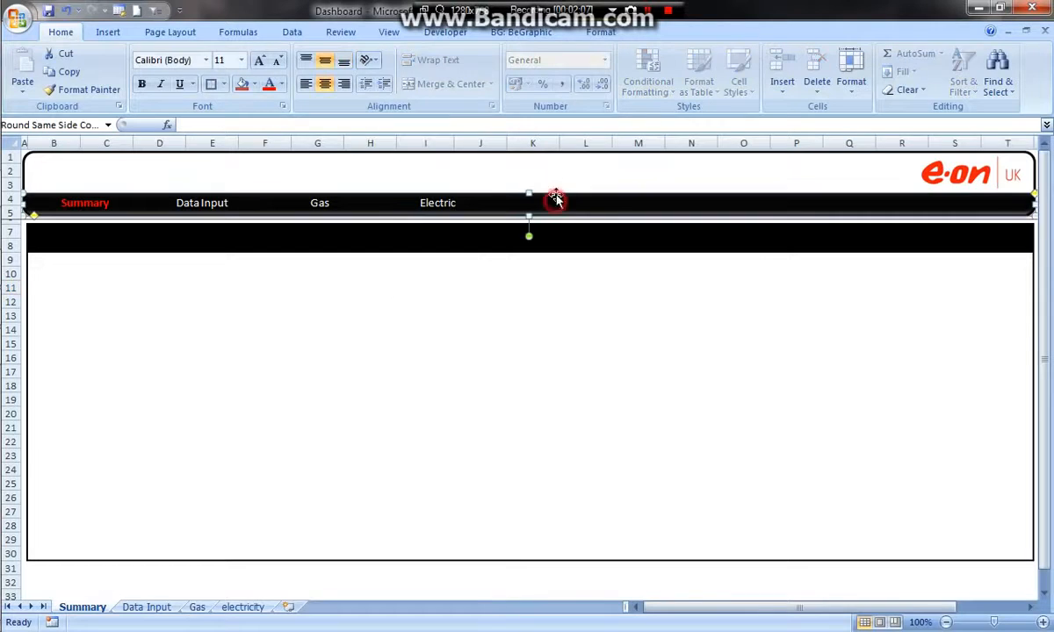
left_click(678, 286)
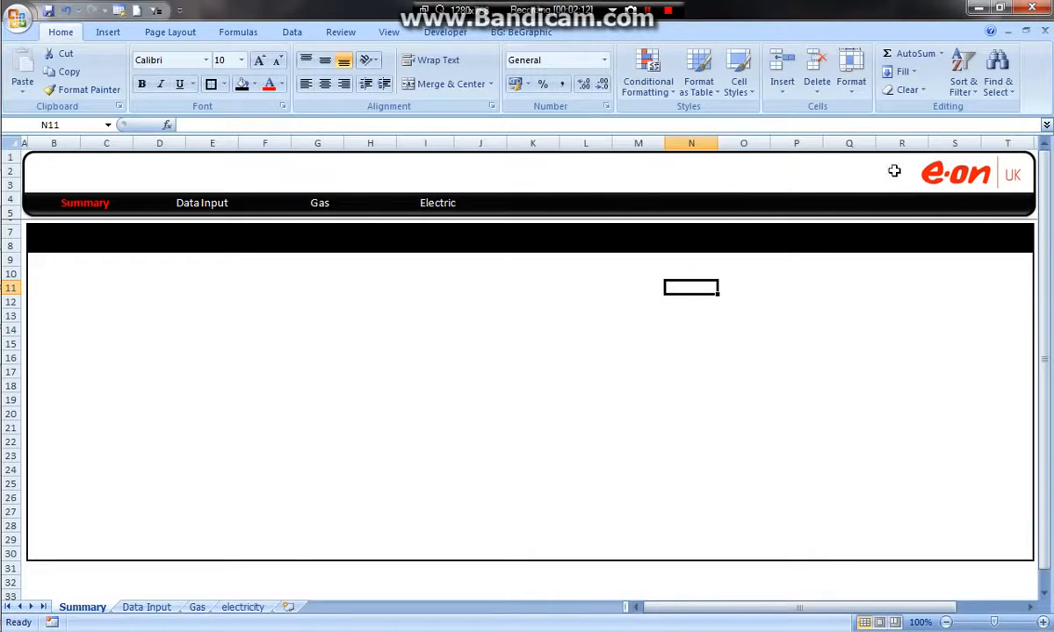
left_click(108, 31)
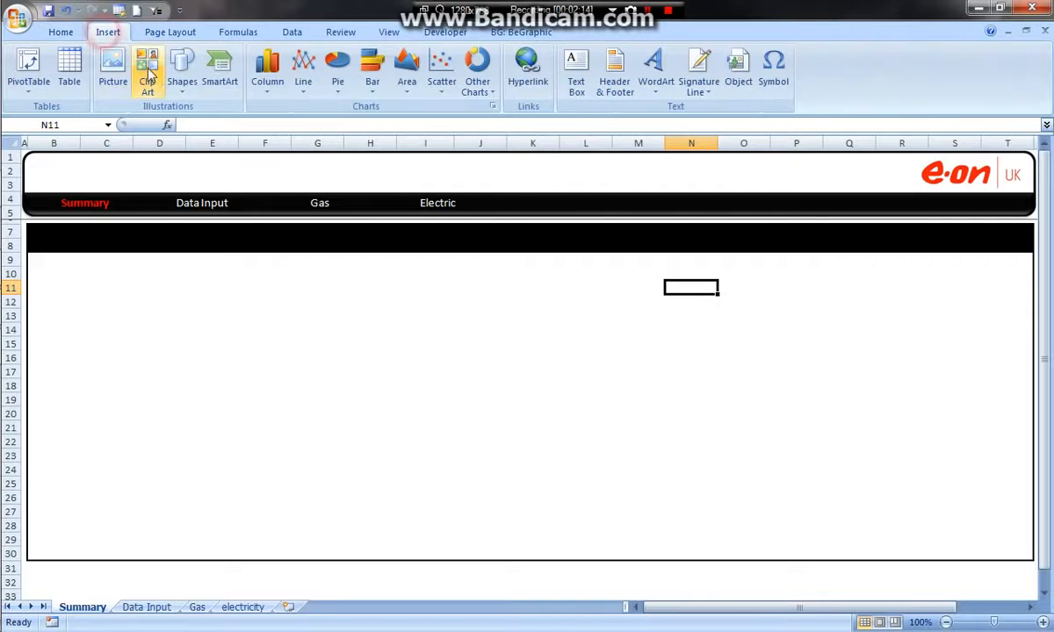
left_click(182, 72)
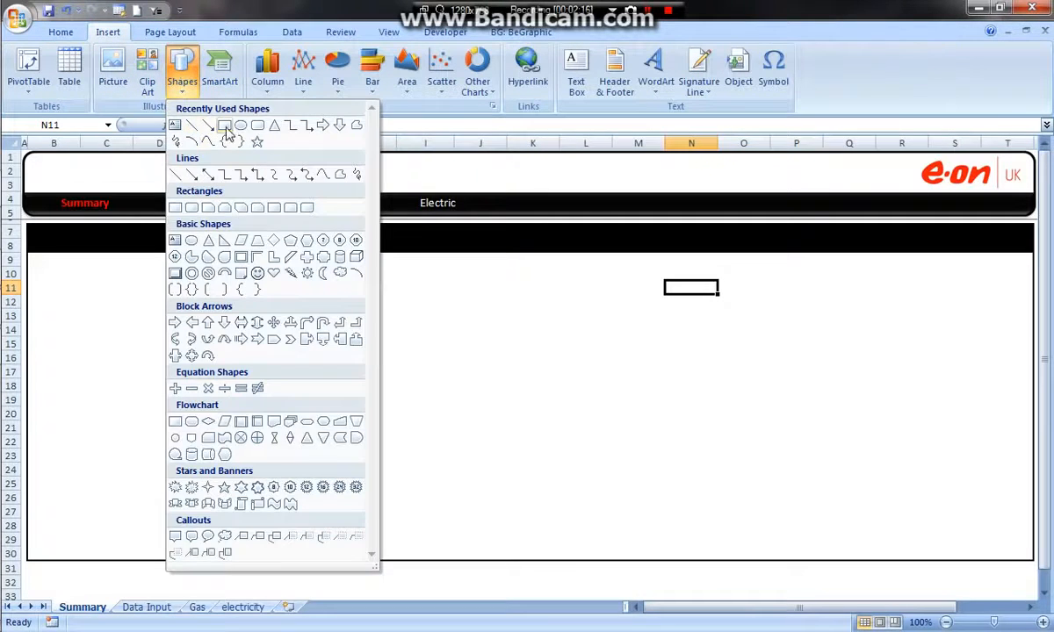
left_click(225, 125)
mouse_move(28, 224)
left_mouse_down()
mouse_move(278, 245)
mouse_move(967, 223)
mouse_move(878, 236)
mouse_move(175, 237)
mouse_move(177, 252)
left_mouse_up()
left_click_drag(848, 598, 737, 605)
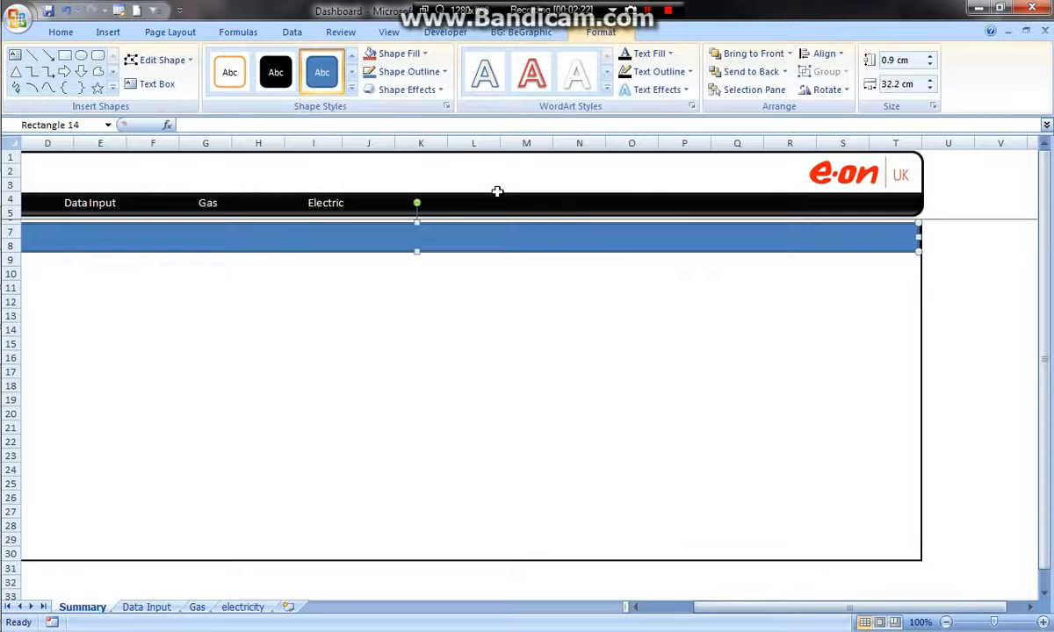
- Apply the glossy black shape style with white text to the new rectangle over the heading band
left_click(351, 73)
left_click(351, 74)
left_click(351, 74)
left_click(351, 74)
left_click(352, 77)
left_click(352, 57)
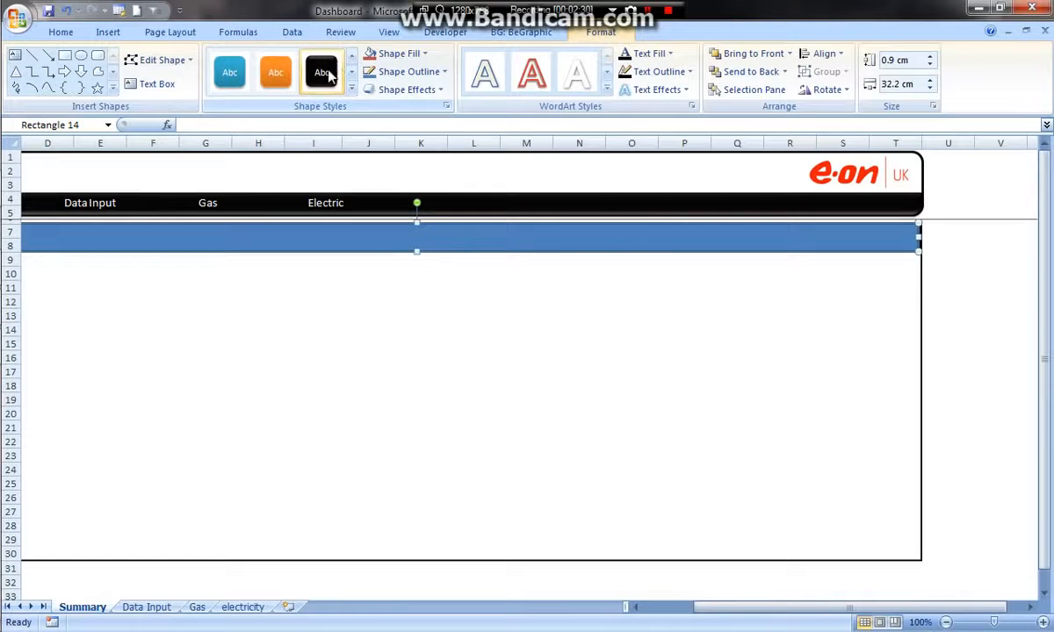
left_click(323, 73)
left_click(424, 288)
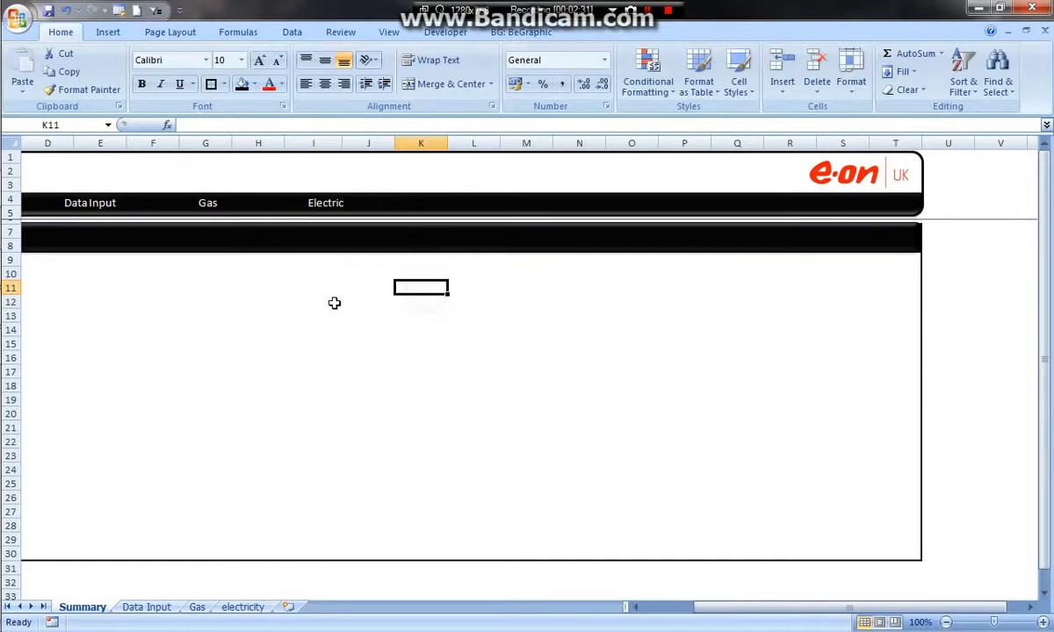
- Widen the black heading rectangle to about 32.36 cm so it reaches the outer edge of column T
left_click(410, 250)
left_click_drag(426, 208, 420, 259)
left_click_drag(373, 286, 39, 272)
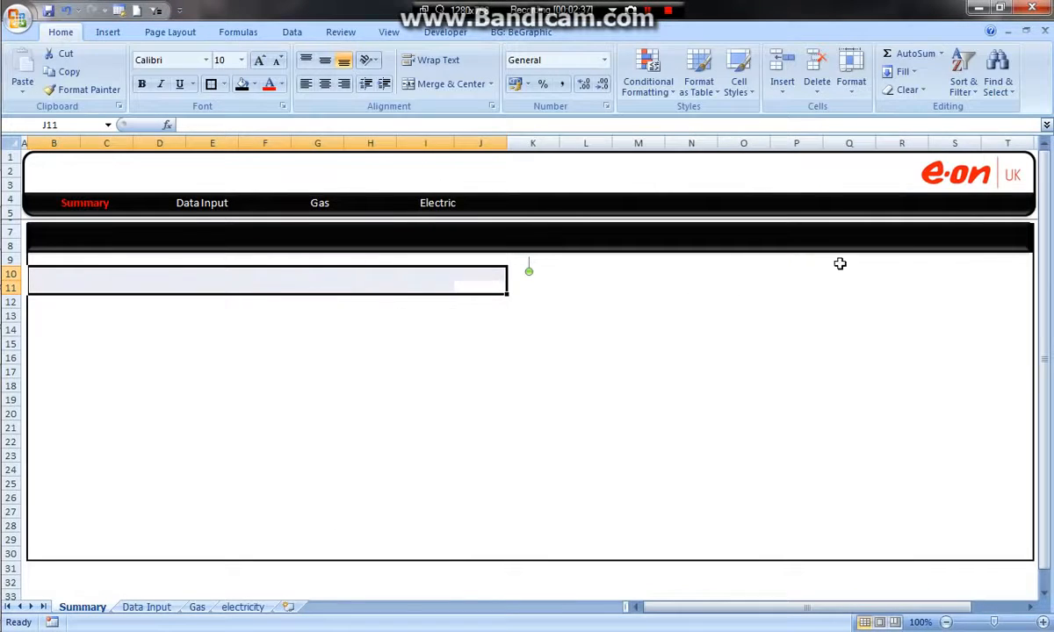
left_click(953, 235)
left_click_drag(1031, 236, 815, 246)
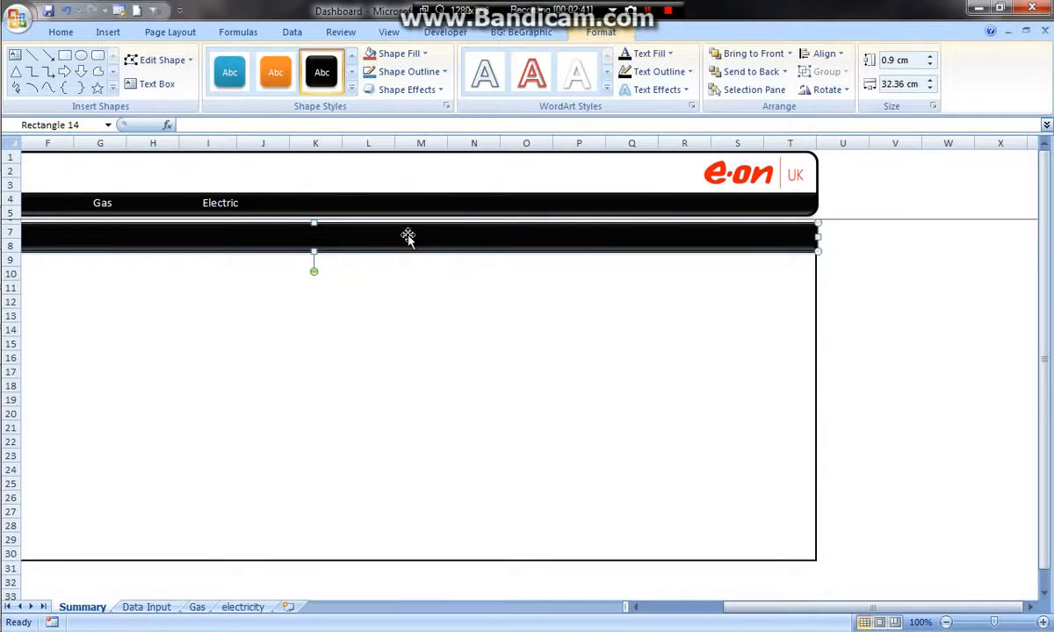
left_click(428, 312)
left_click_drag(294, 300, 2, 294)
left_click_drag(362, 265, 7, 274)
left_click(561, 304)
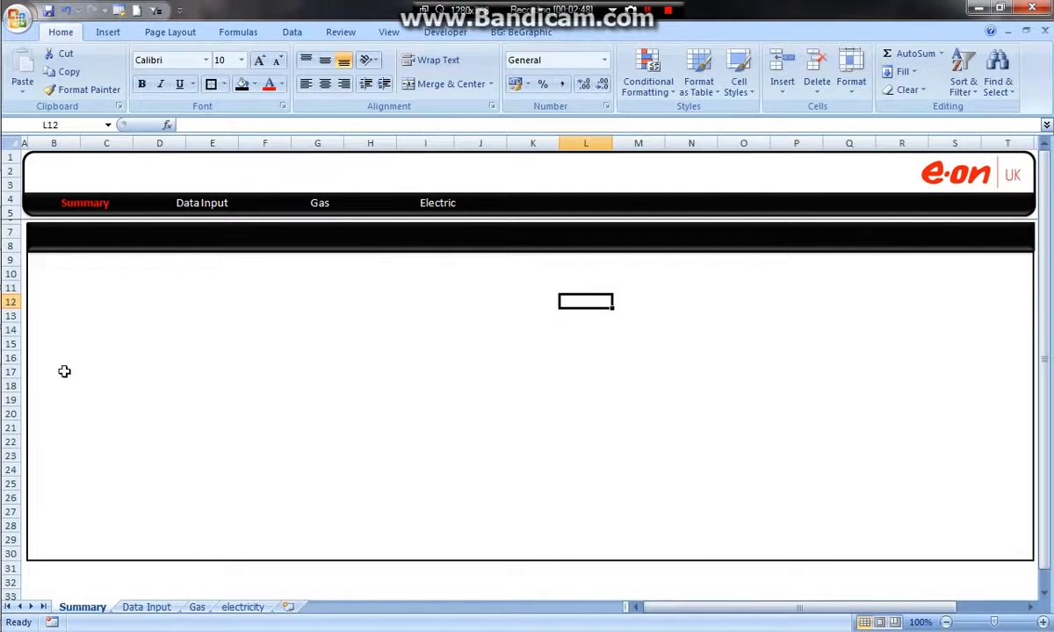
left_click(120, 316)
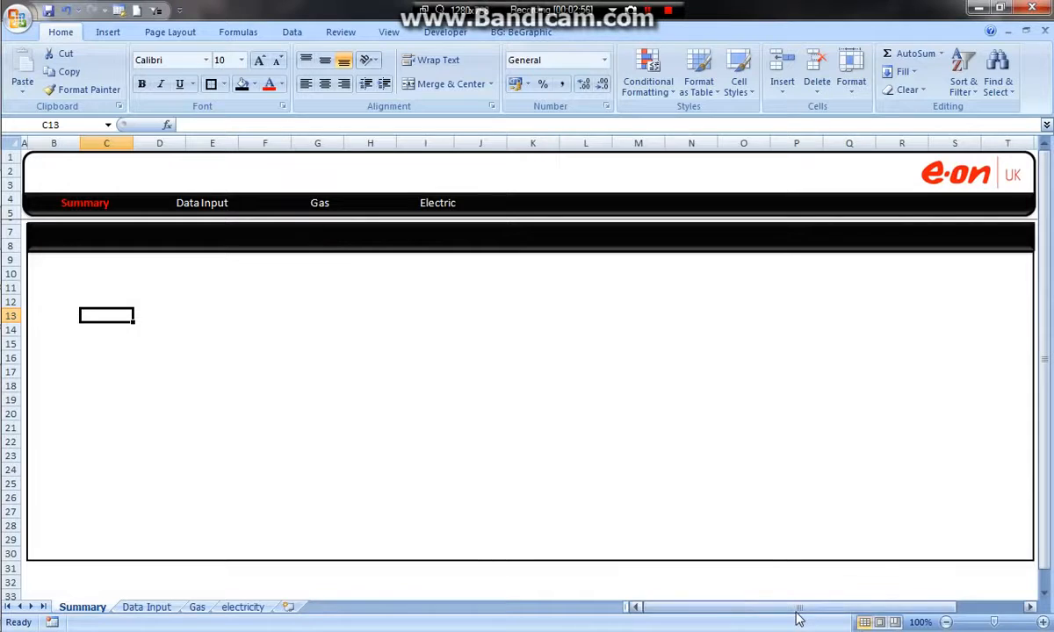
left_click_drag(794, 608, 980, 604)
left_click_drag(993, 288, 979, 302)
left_click_drag(799, 260, 966, 261)
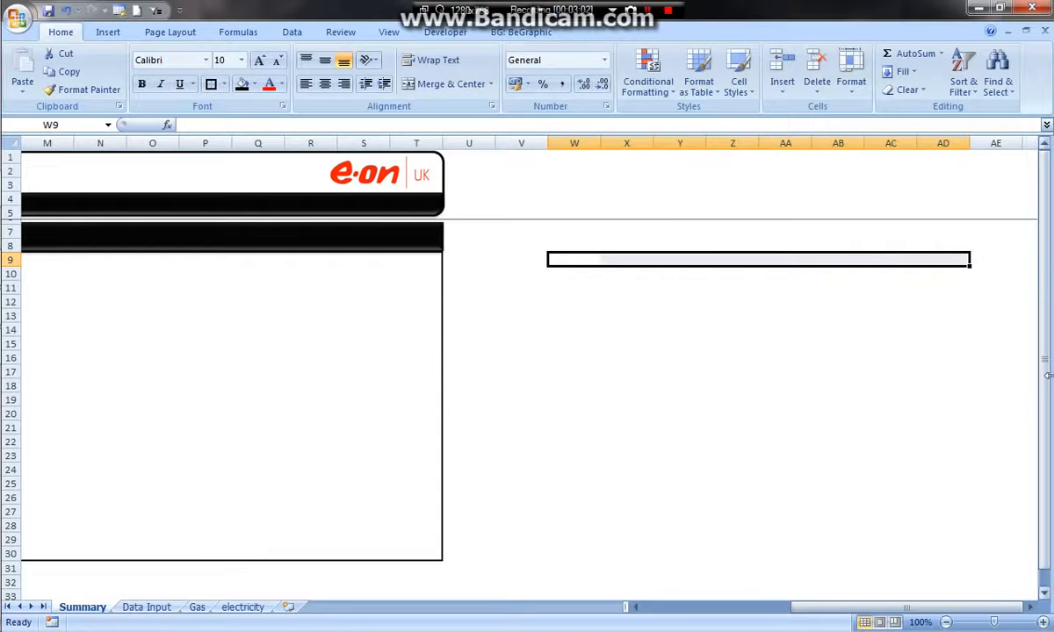
left_click_drag(888, 612, 576, 590)
- Enter a SUM of Table1[Gas Bill] from the Data Input sheet in cell C11 of the Summary sheet
left_click(107, 292)
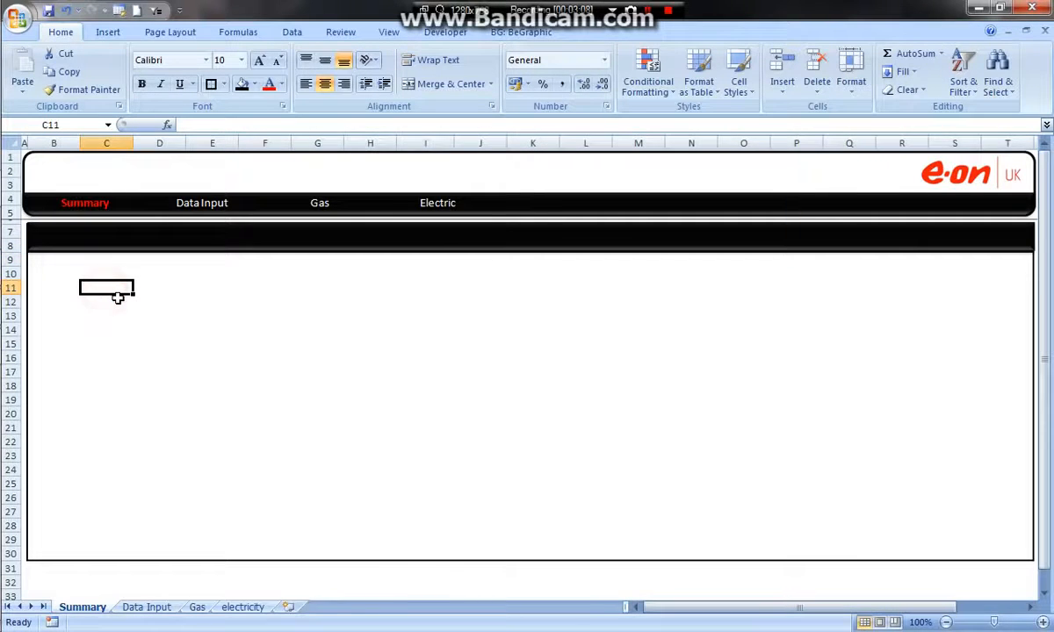
type("=sum(")
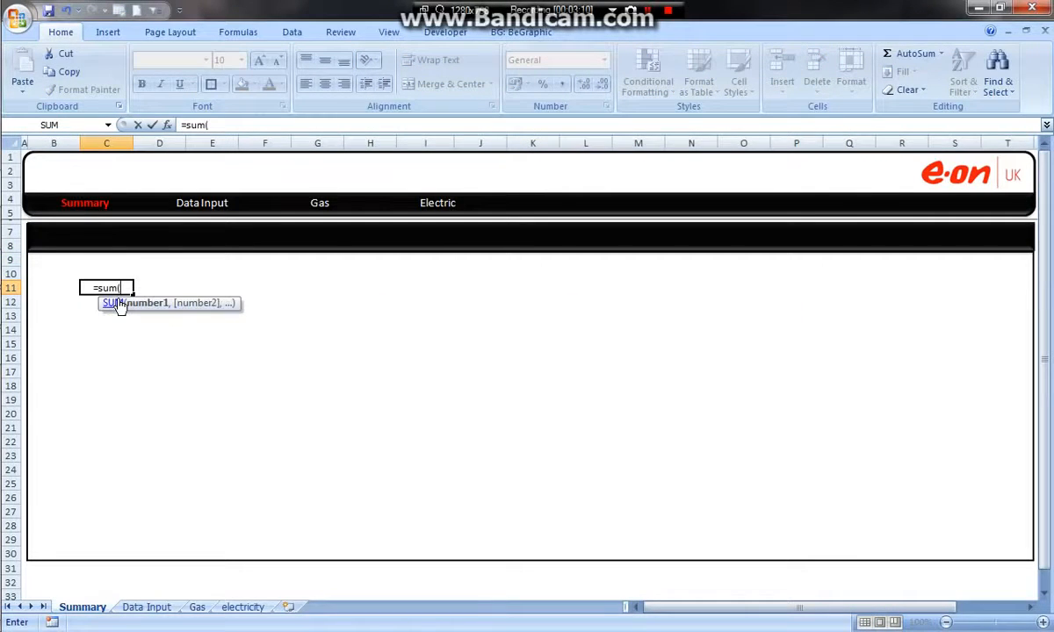
left_click(147, 606)
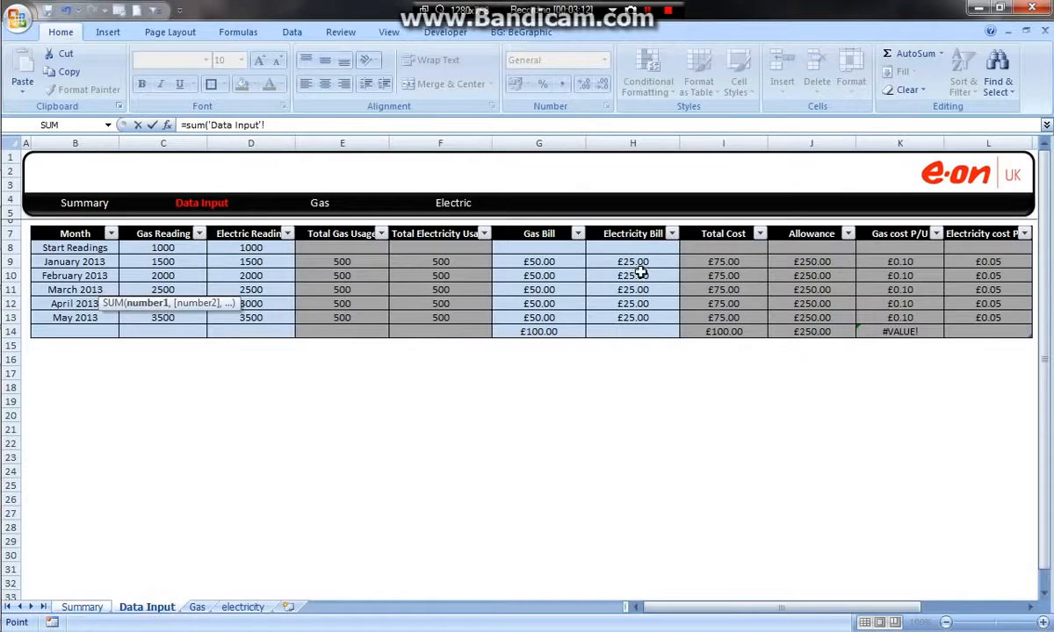
left_click_drag(551, 247, 536, 330)
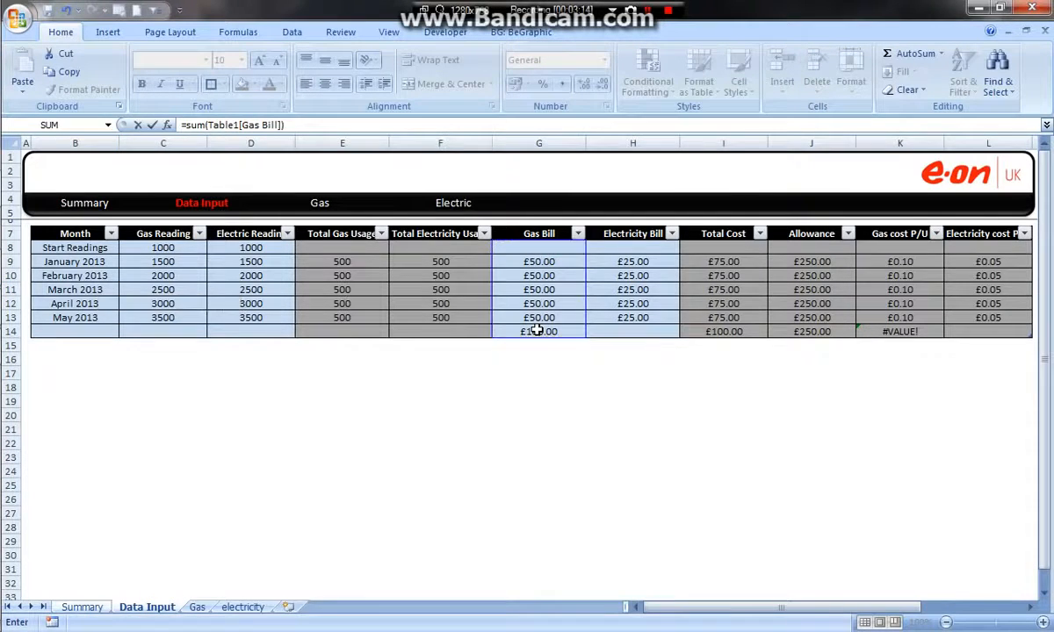
key("Return")
- Enter a SUM of the Data Input table's Total Electricity Usage column in cell D11 of the Summary sheet
left_click(150, 287)
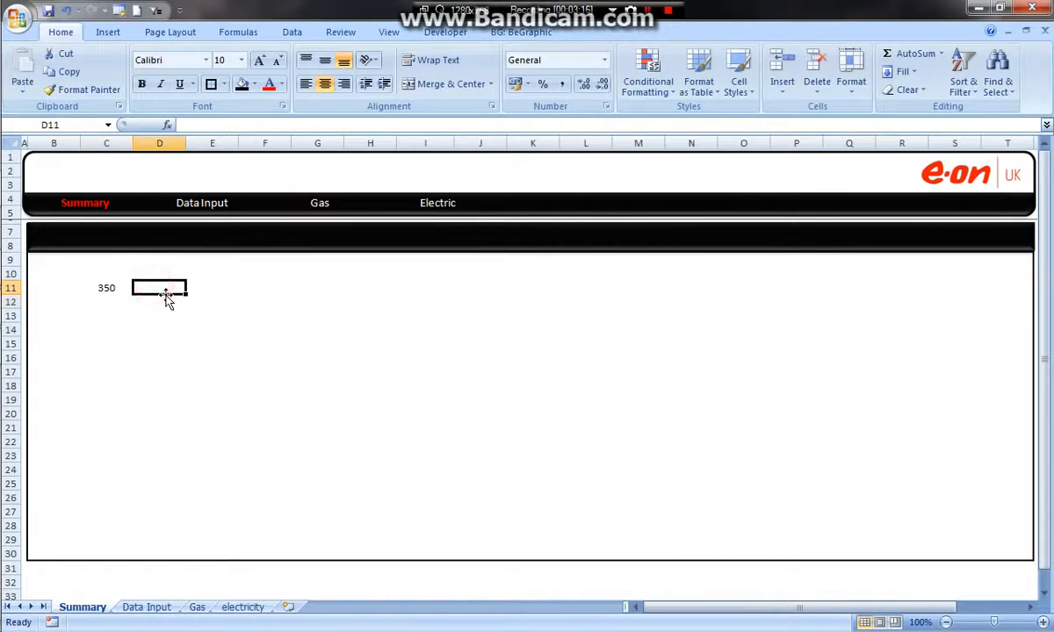
type("=sum(")
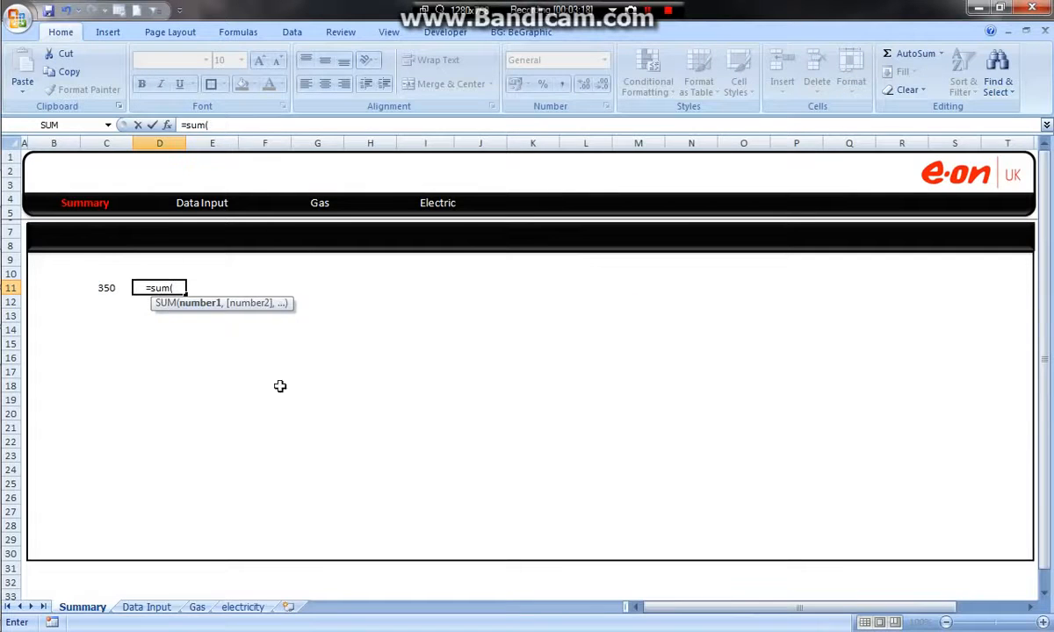
left_click(147, 607)
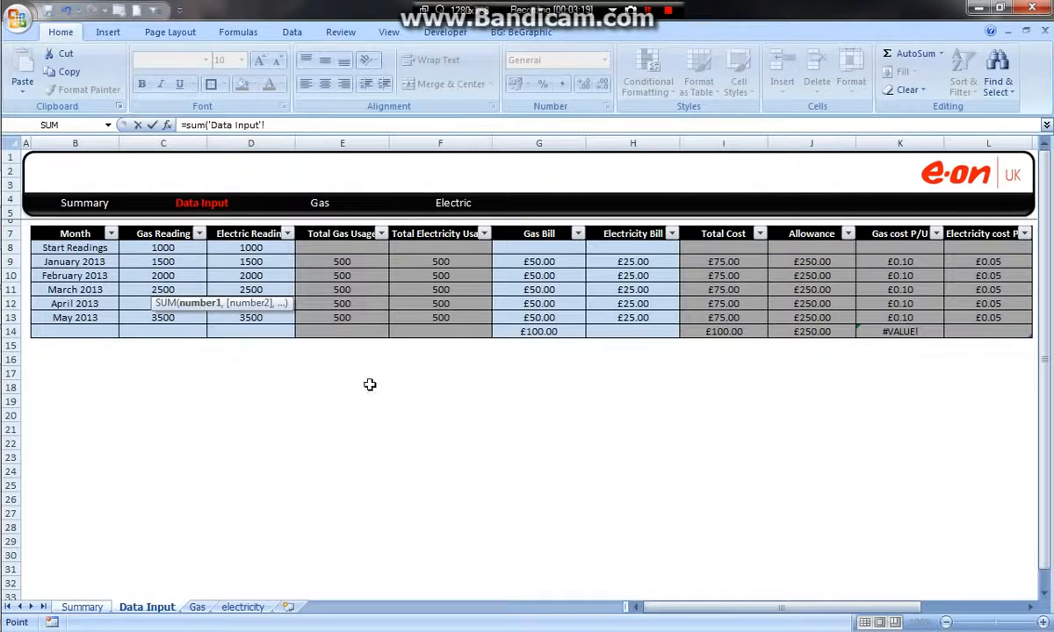
left_click_drag(421, 252, 430, 333)
type(")")
key("Return")
- Label the two totals with the headings Gas in C10 and Electric in D10
left_click(114, 273)
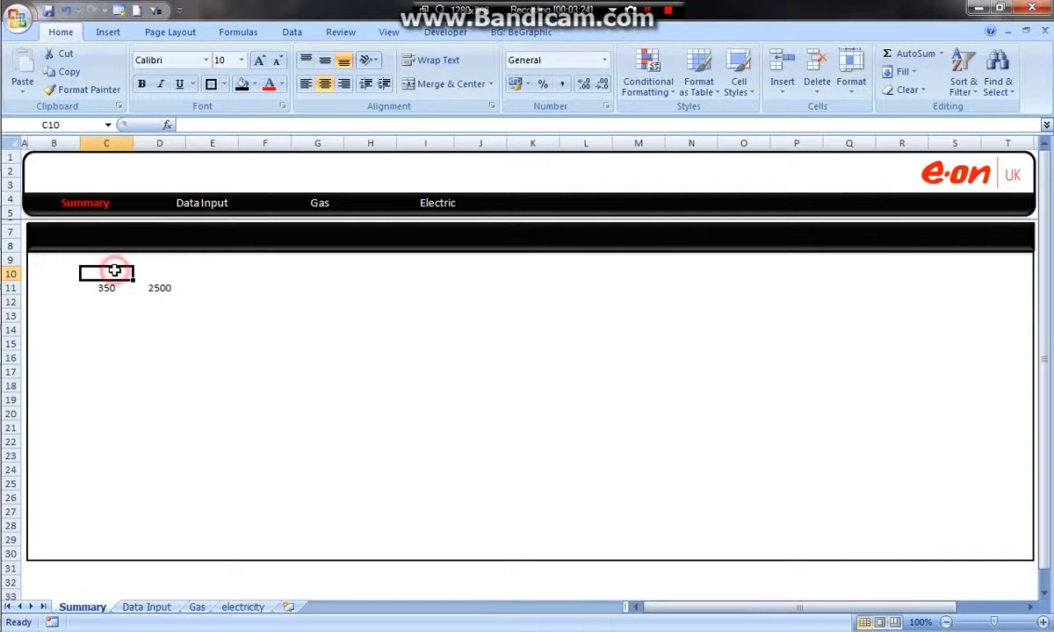
type("Gas")
key("Tab")
type("E")
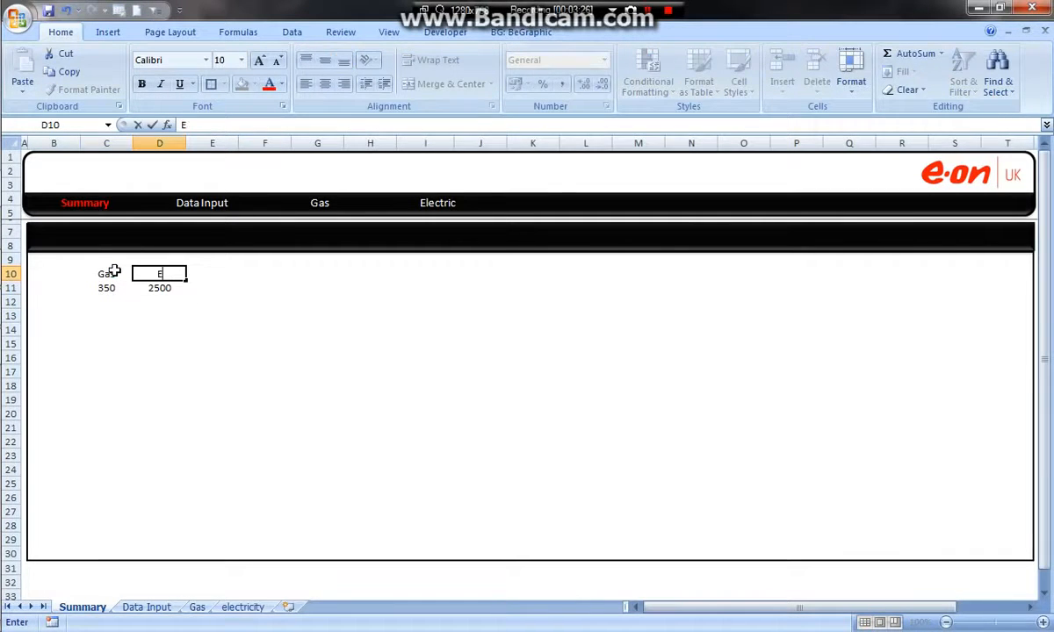
right_click(224, 296)
left_click(169, 328)
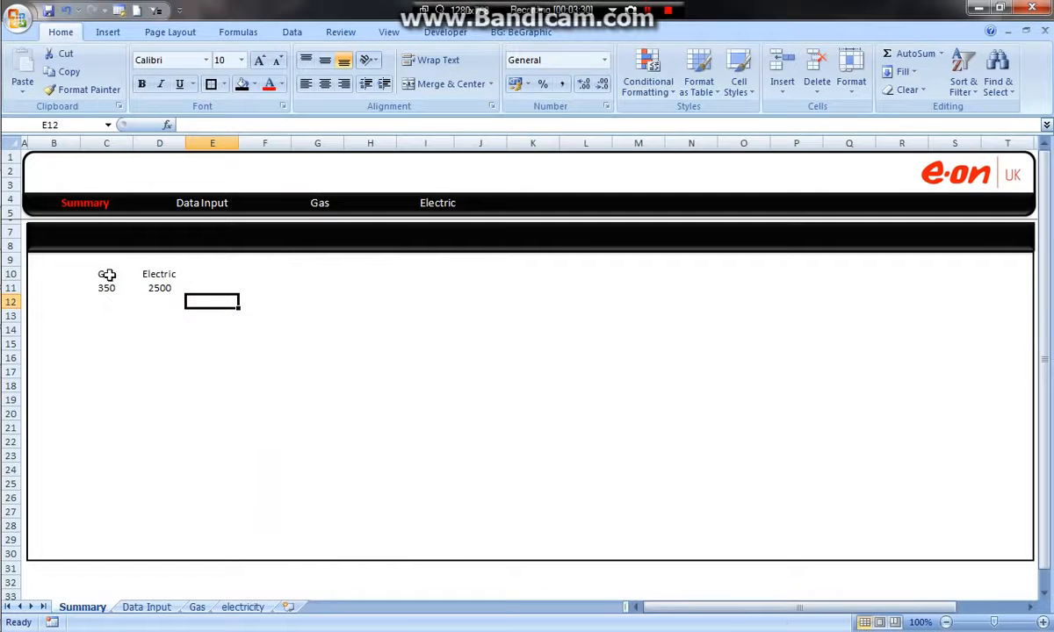
- Try a default column chart of the Gas and Electric data in C10:D11, and delete that chart
left_click_drag(106, 275, 155, 288)
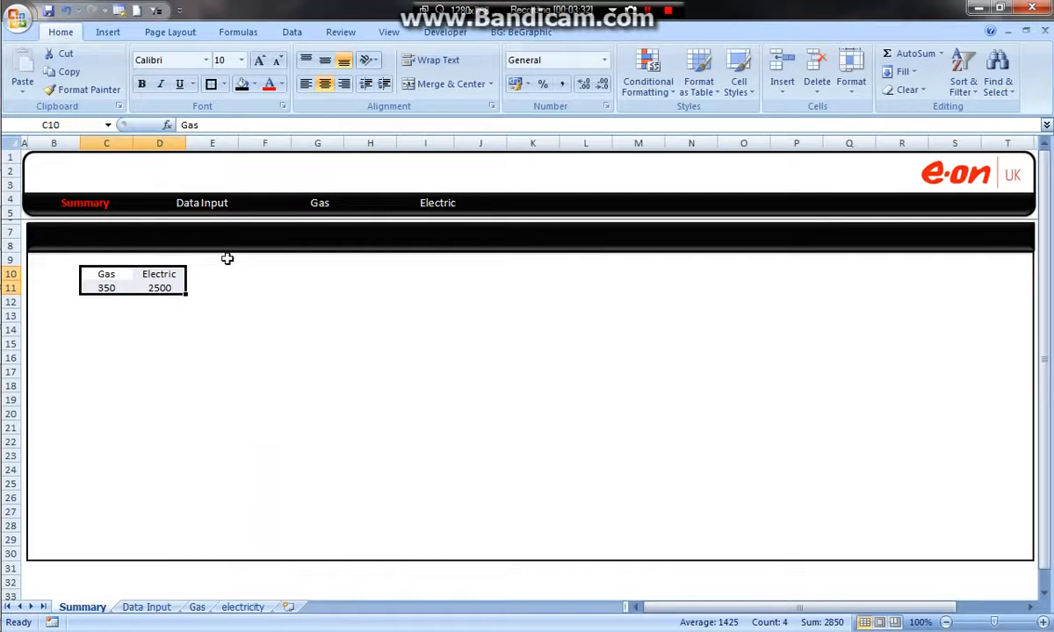
key("alt+F1")
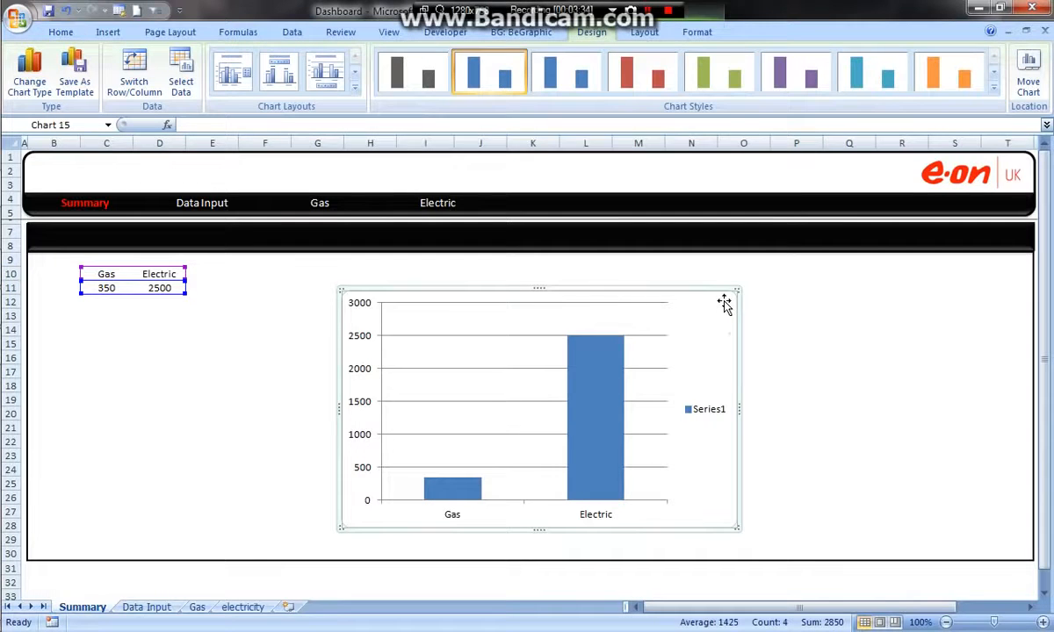
left_click_drag(724, 303, 626, 245)
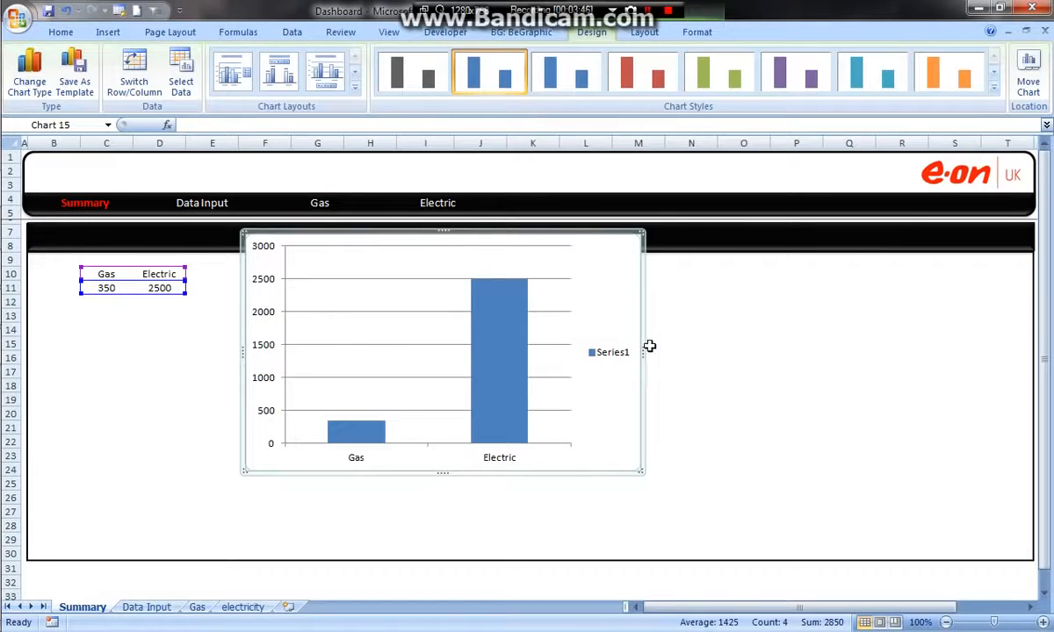
key("Delete")
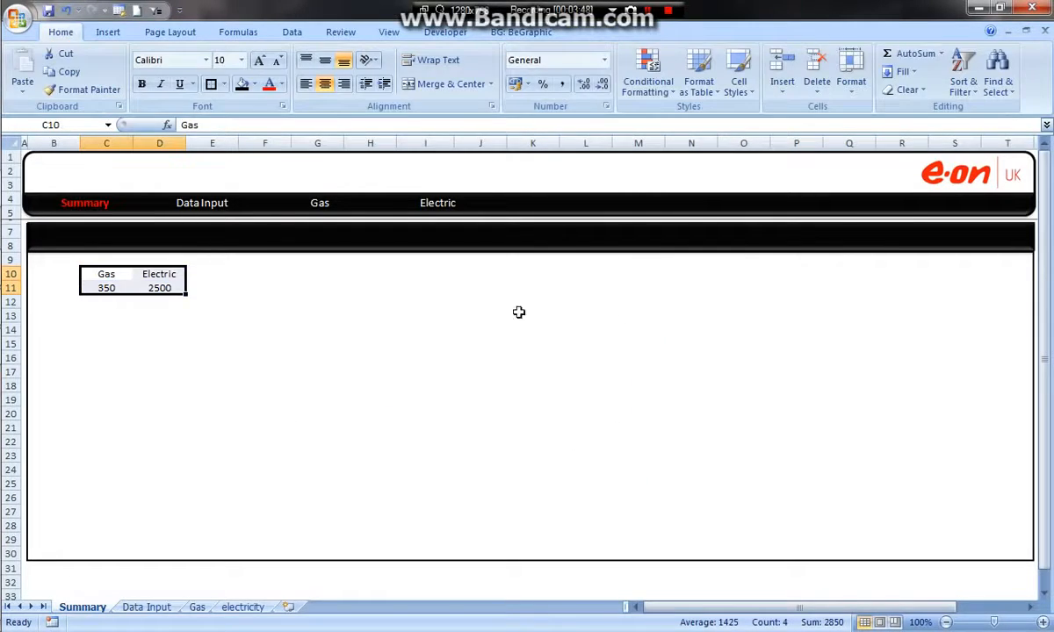
- Insert a column chart from D10:D11 and add a second series named from C10 with its values from C11
left_click_drag(167, 274, 165, 288)
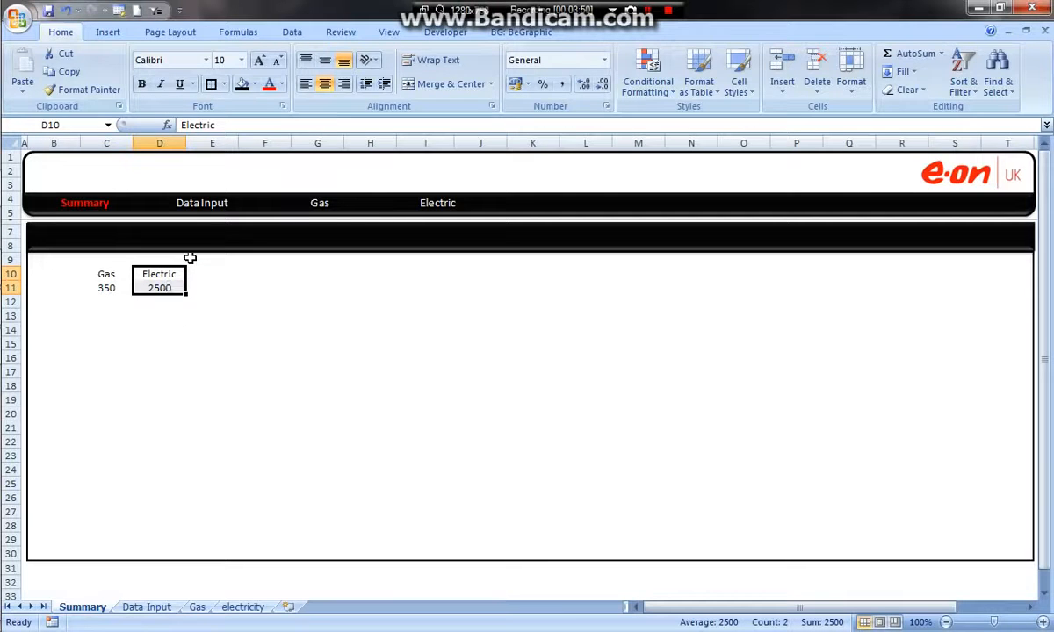
key("alt+F1")
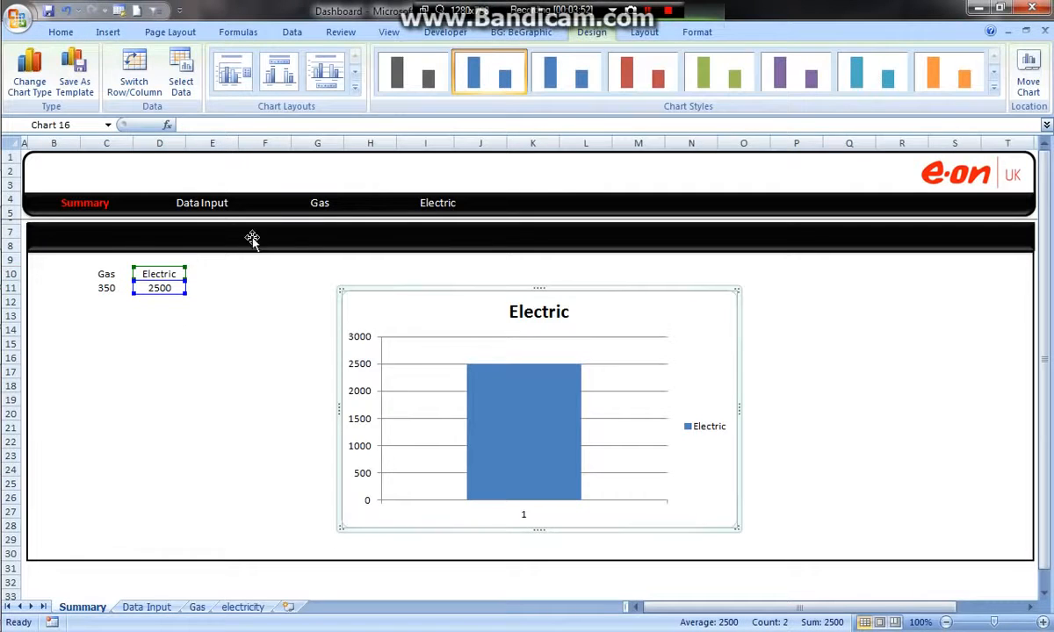
right_click(723, 345)
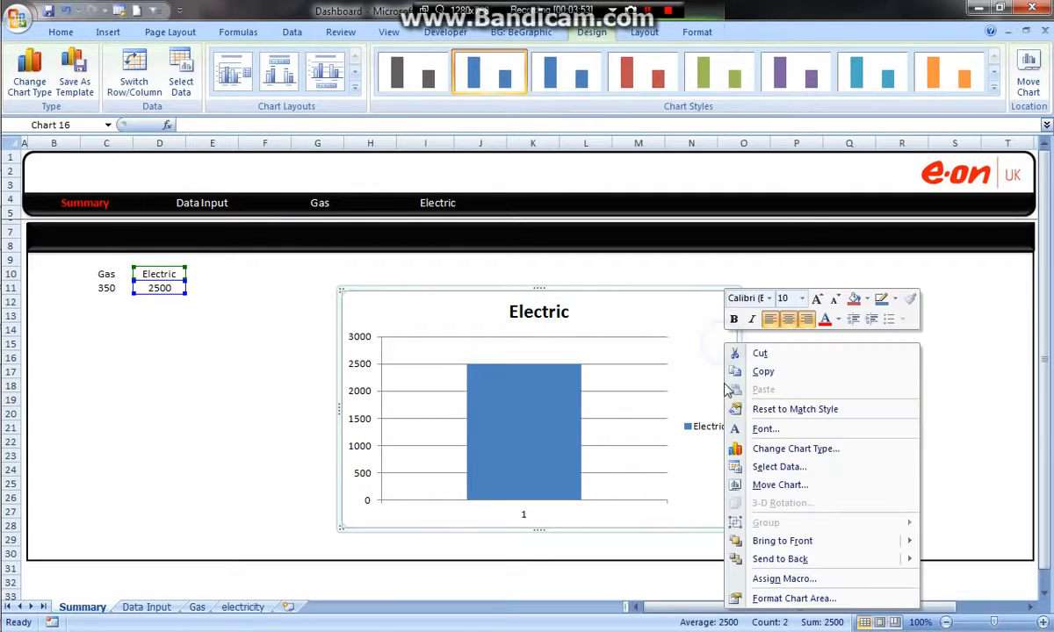
left_click(784, 470)
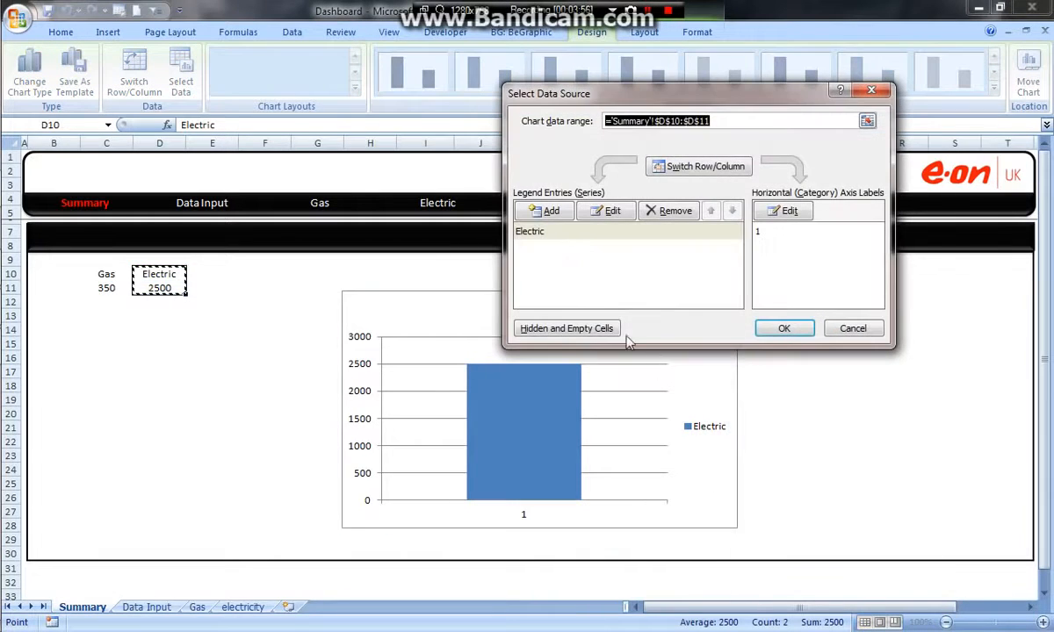
left_click(546, 211)
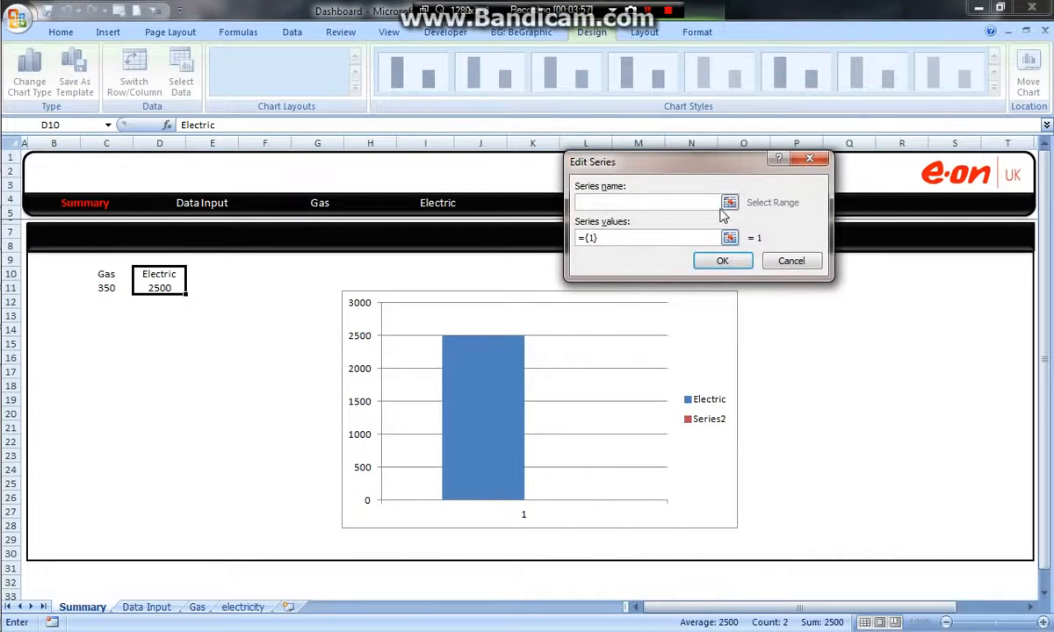
left_click(729, 203)
left_click(103, 276)
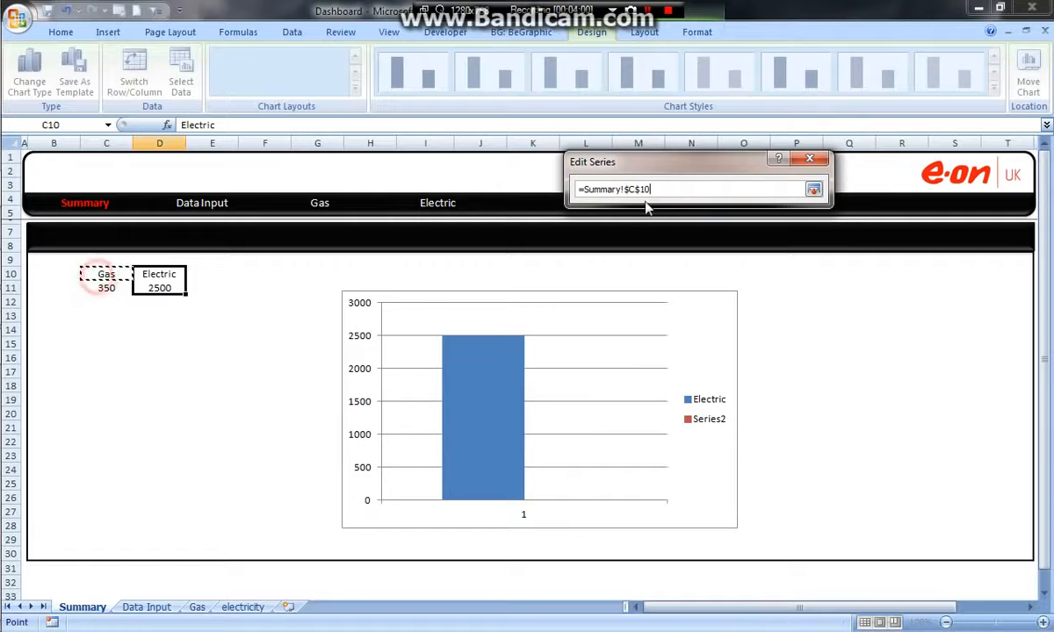
left_click(814, 187)
left_click(730, 238)
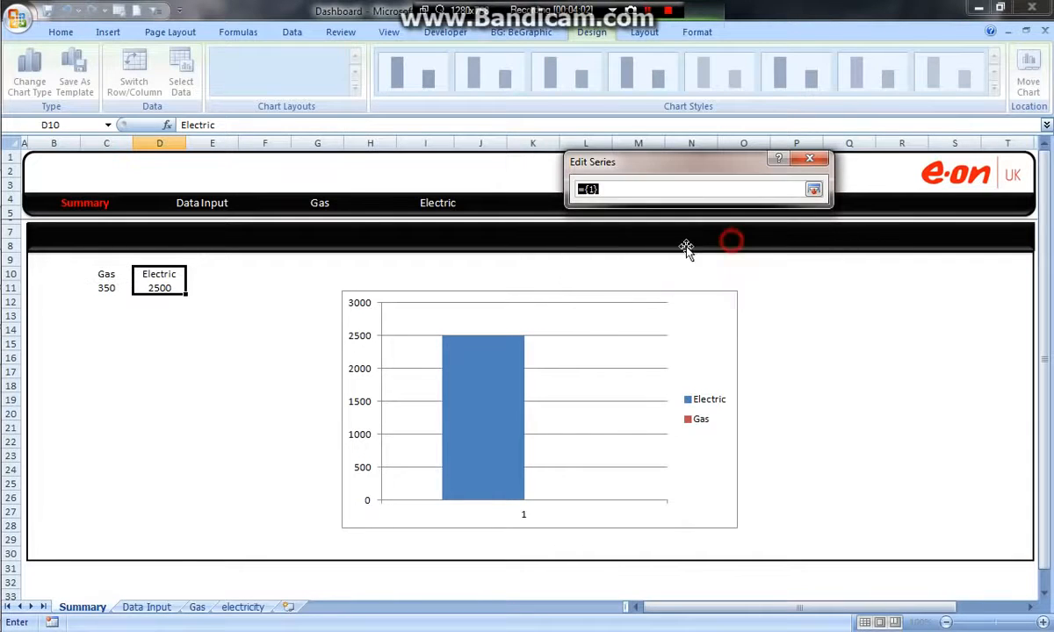
left_click(105, 288)
left_click(814, 189)
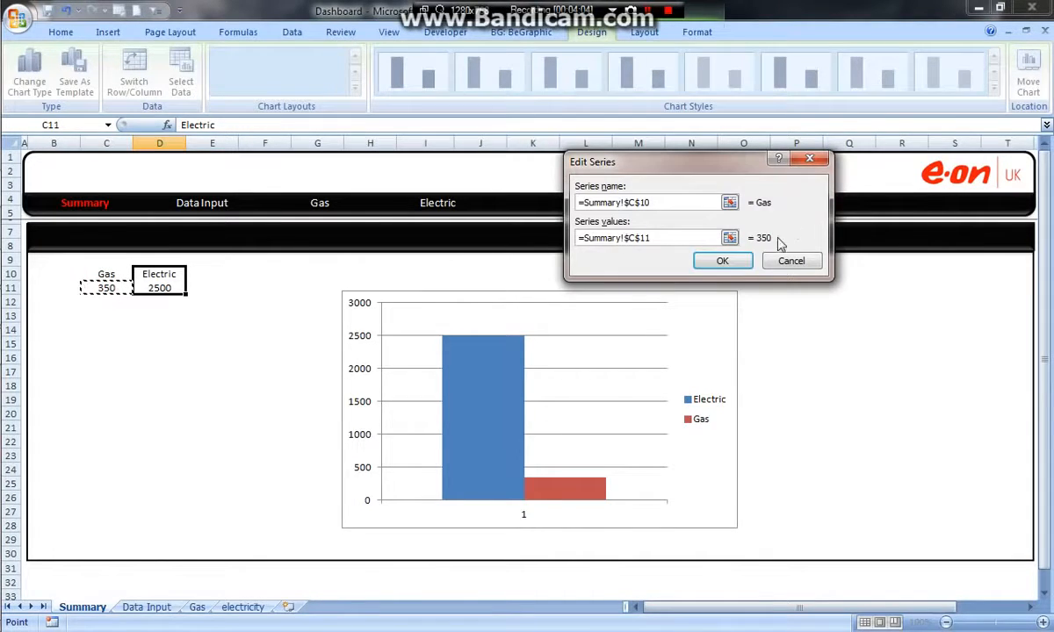
left_click(722, 262)
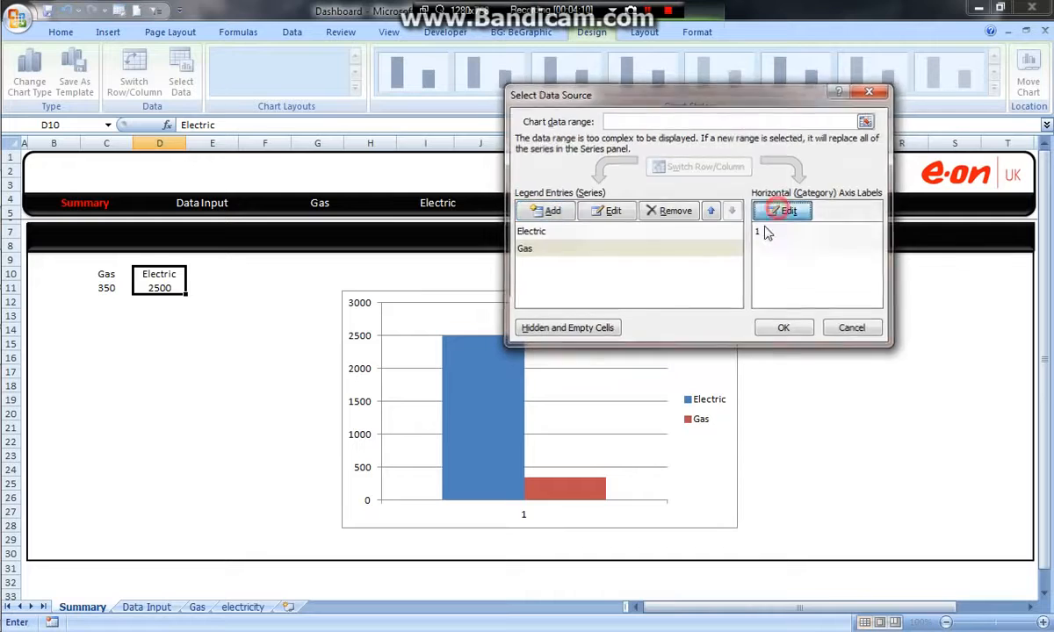
- Set the column chart's horizontal axis label to "Gas and electricity Spend to date"
left_click(782, 211)
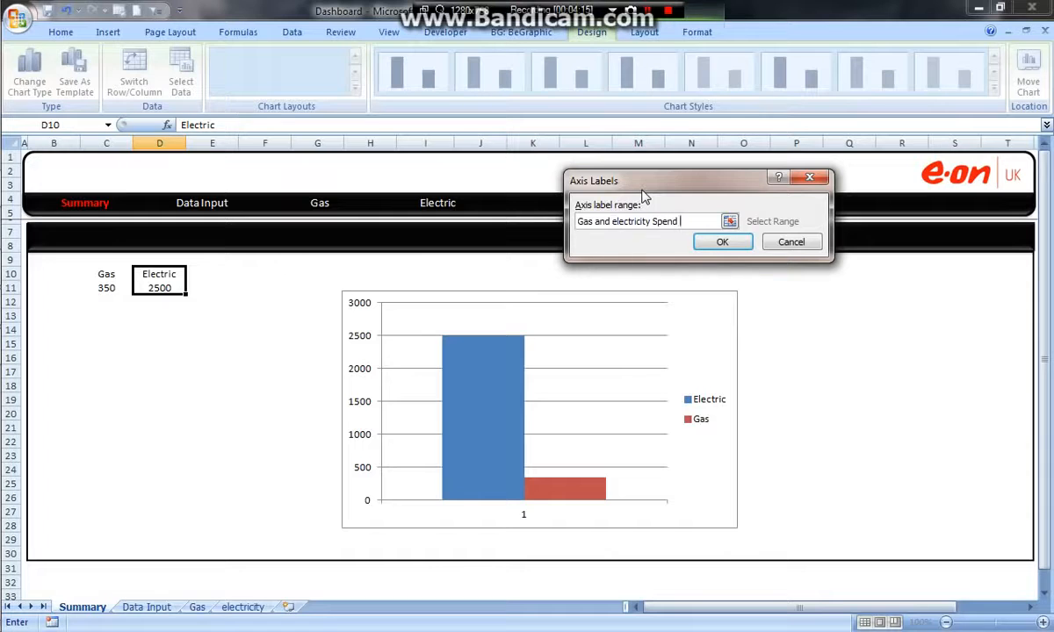
left_click(720, 242)
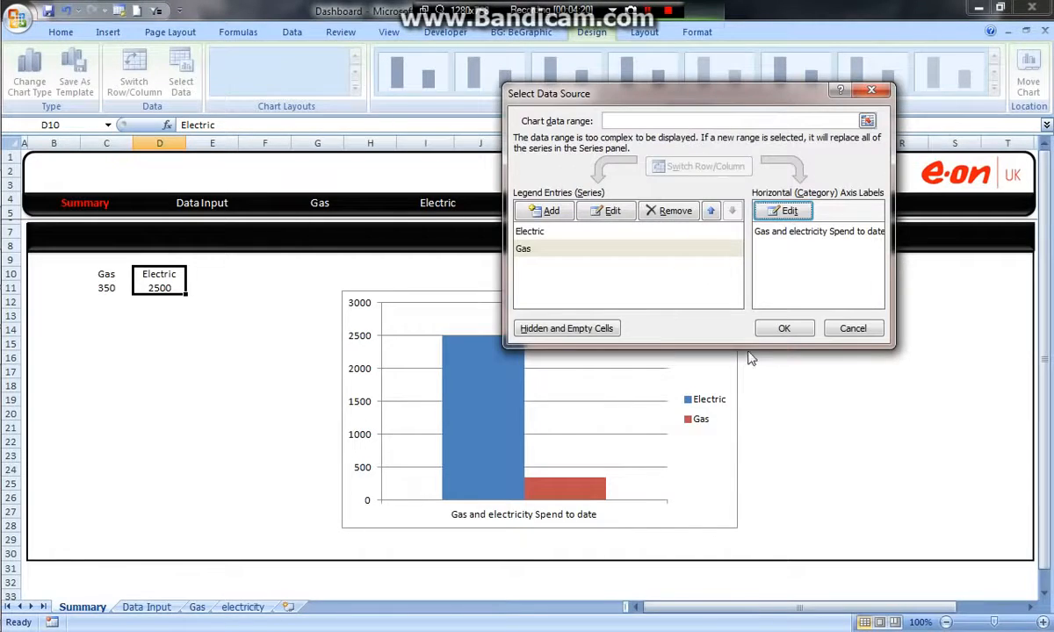
left_click(784, 329)
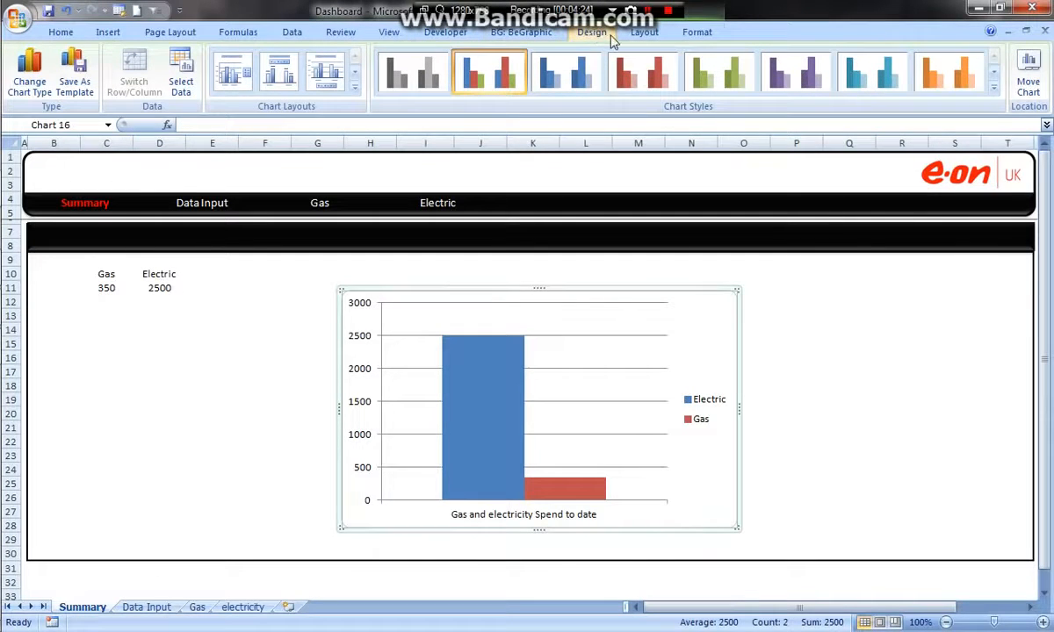
- Show a data table with legend keys below the chart and delete the separate legend
left_click(642, 33)
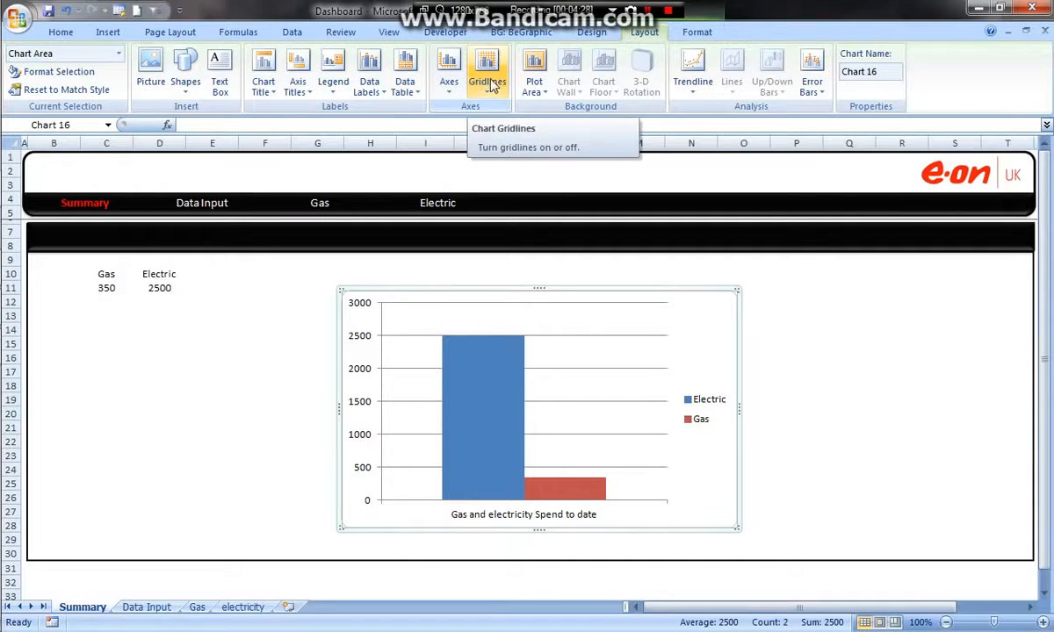
left_click(405, 72)
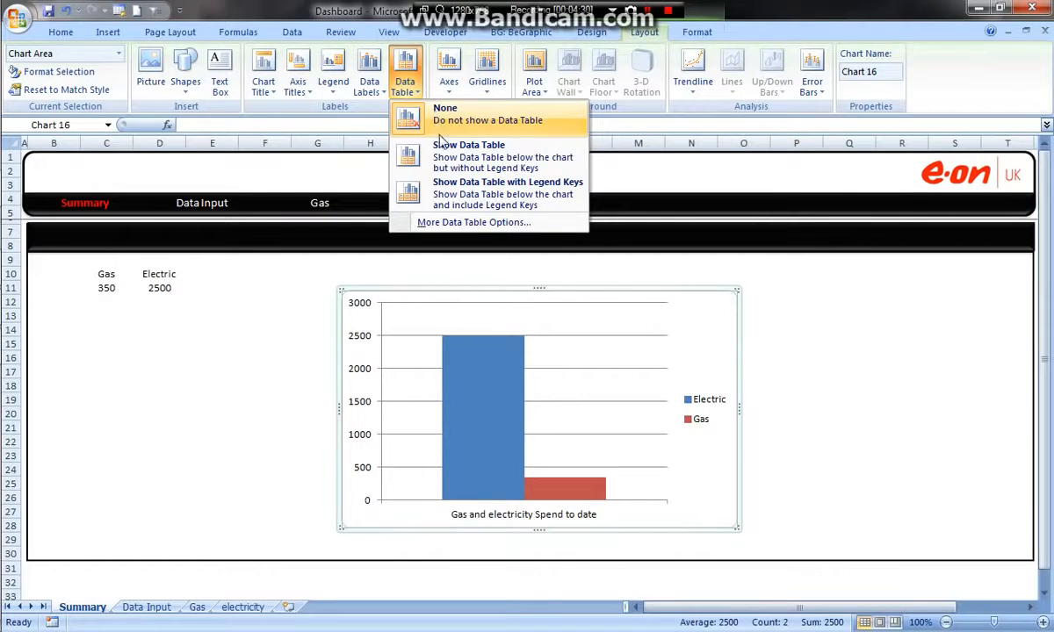
left_click(446, 193)
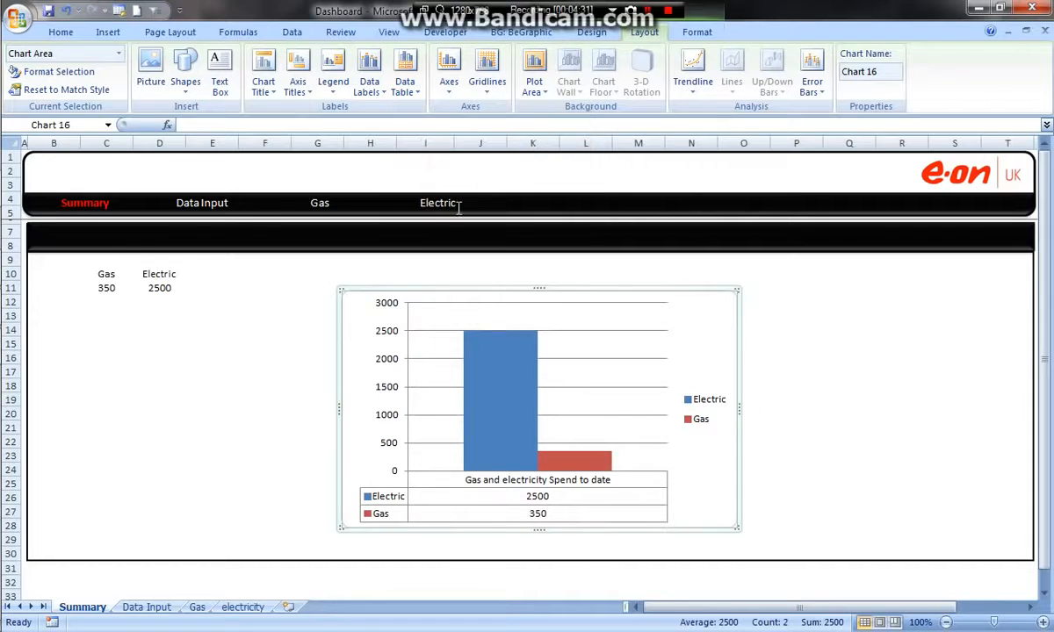
left_click(700, 428)
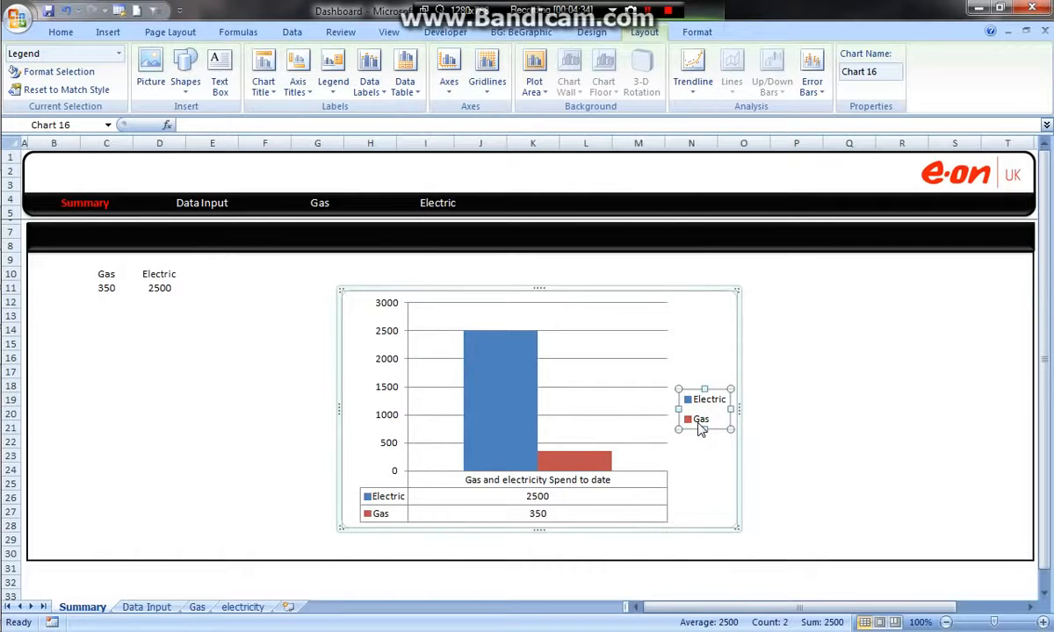
key("Delete")
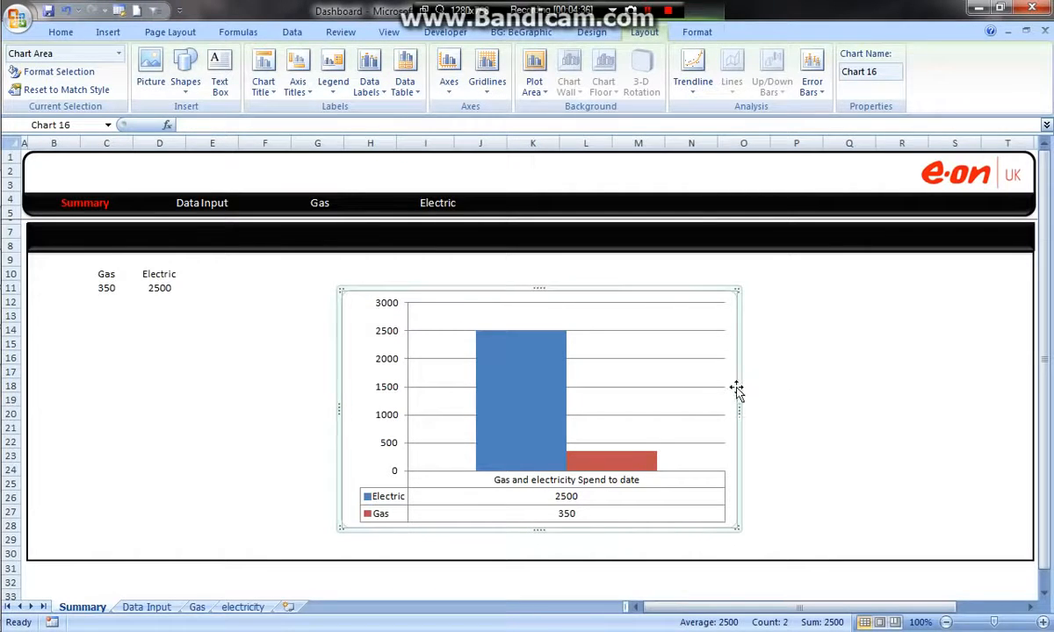
- Narrow the chart, place it at the sheet's left edge below the black band, and delete its horizontal gridlines
left_click_drag(741, 407, 676, 409)
left_click_drag(552, 291, 265, 274)
left_click(275, 285)
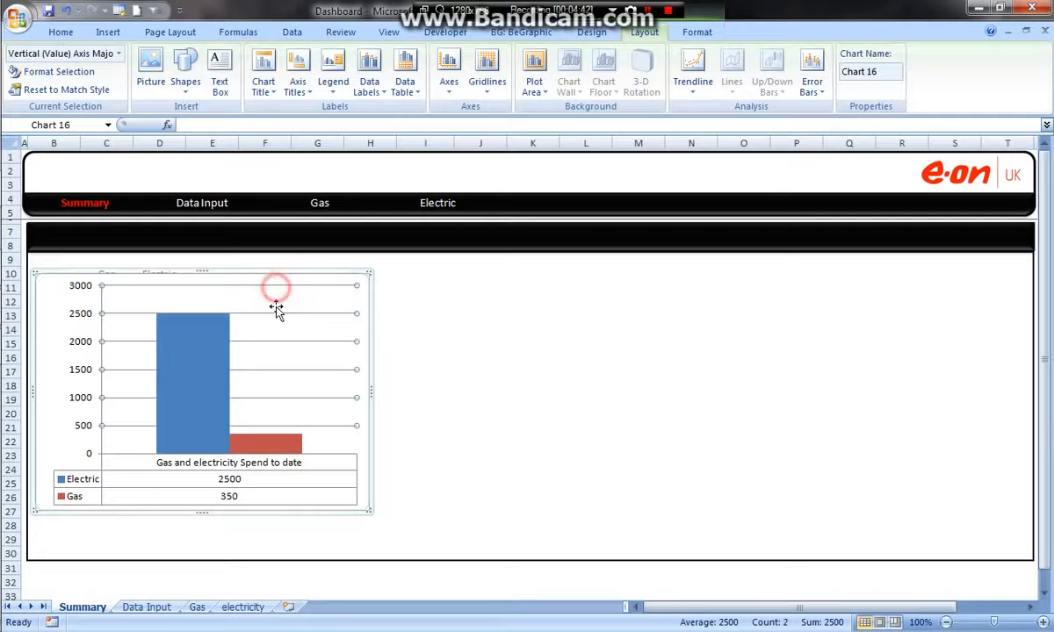
key("Delete")
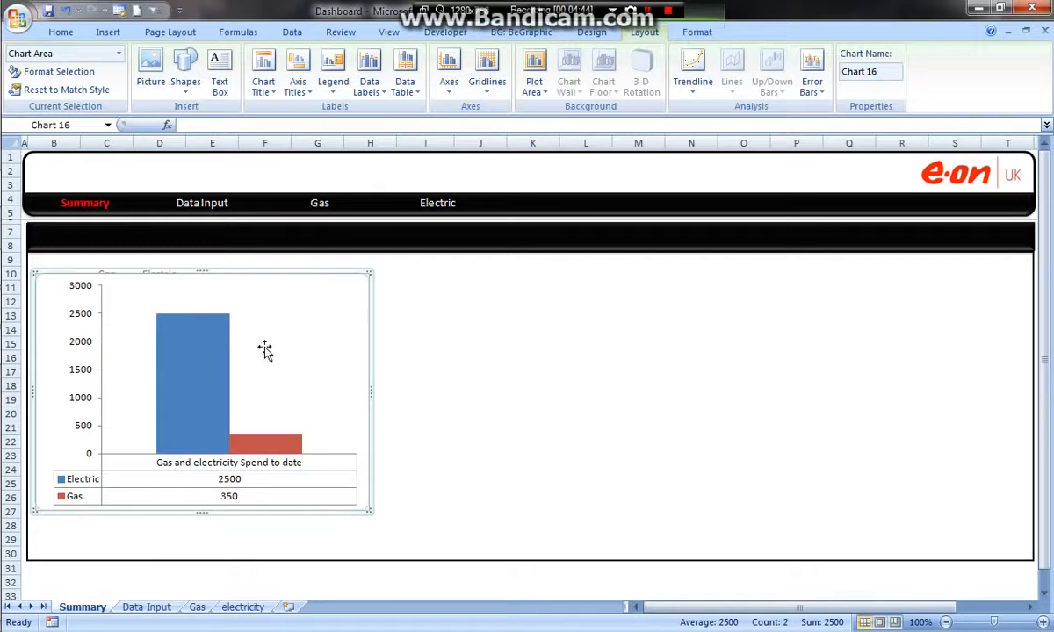
left_click(425, 368)
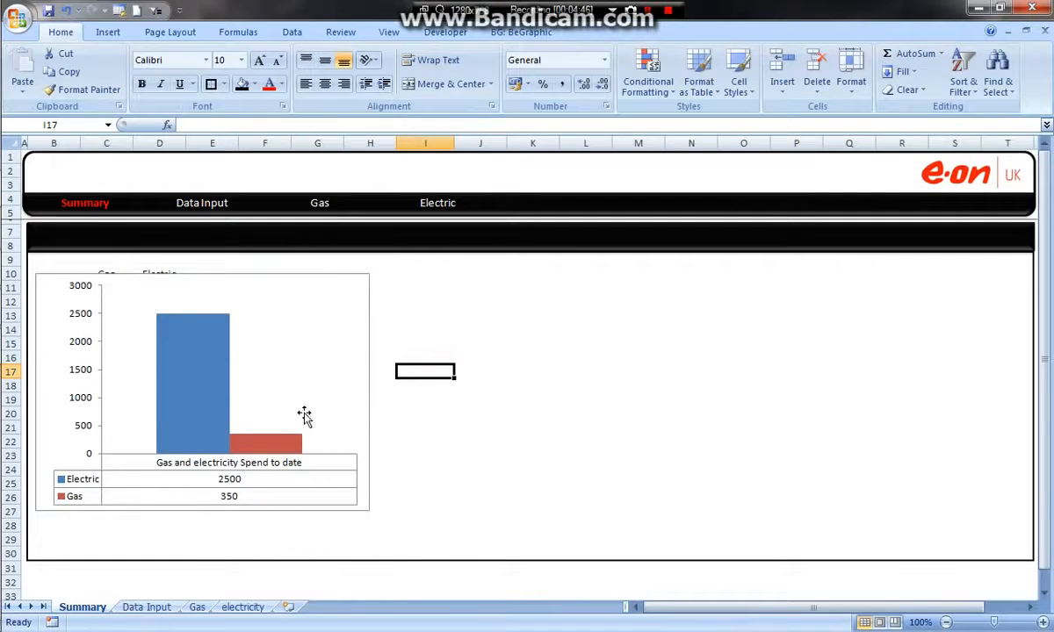
left_click(327, 312)
left_click_drag(362, 275, 376, 274)
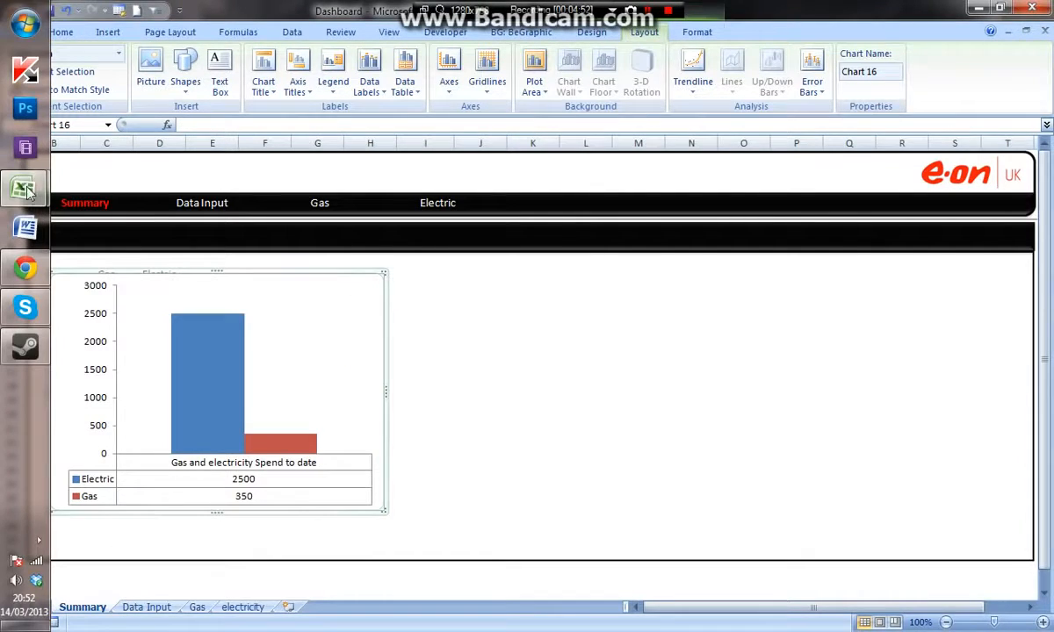
- Switch to the Energy Dashboard workbook, uncover the Total Spend on Gas and Electricity to Date panel by moving its chart, and copy the panel's cells
mouse_move(25, 188)
left_click(119, 228)
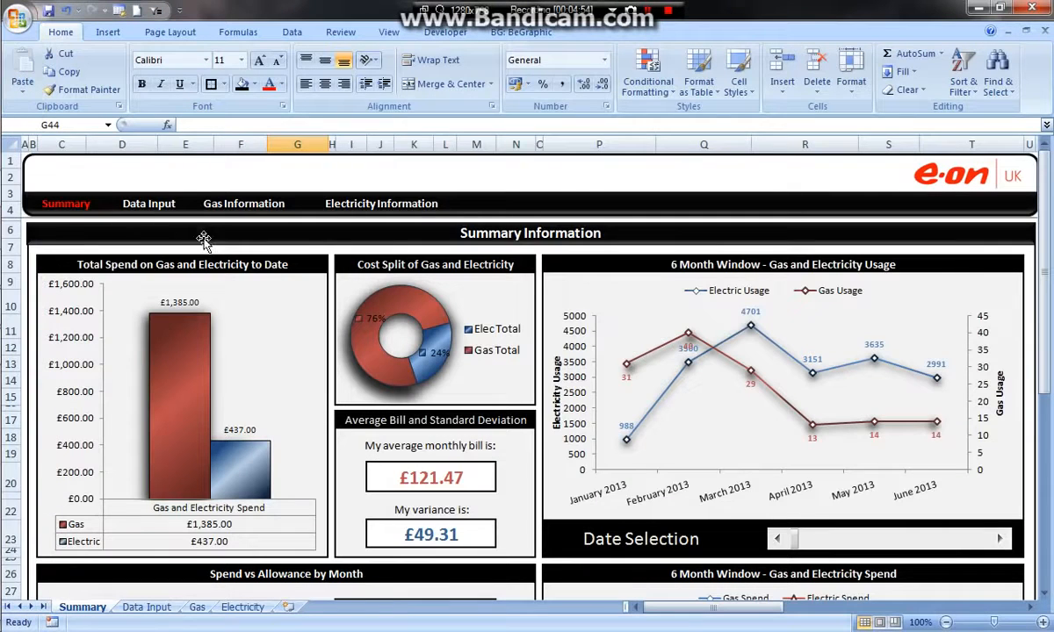
left_click(261, 256)
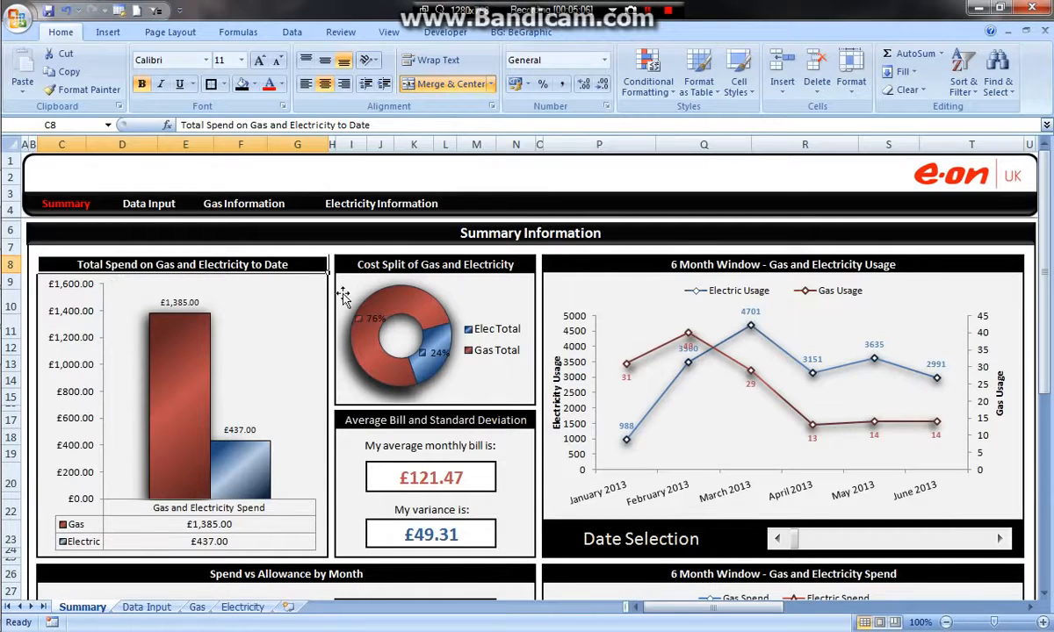
left_click(292, 308)
left_click(317, 261)
left_click(312, 281)
left_click_drag(313, 281, 859, 169)
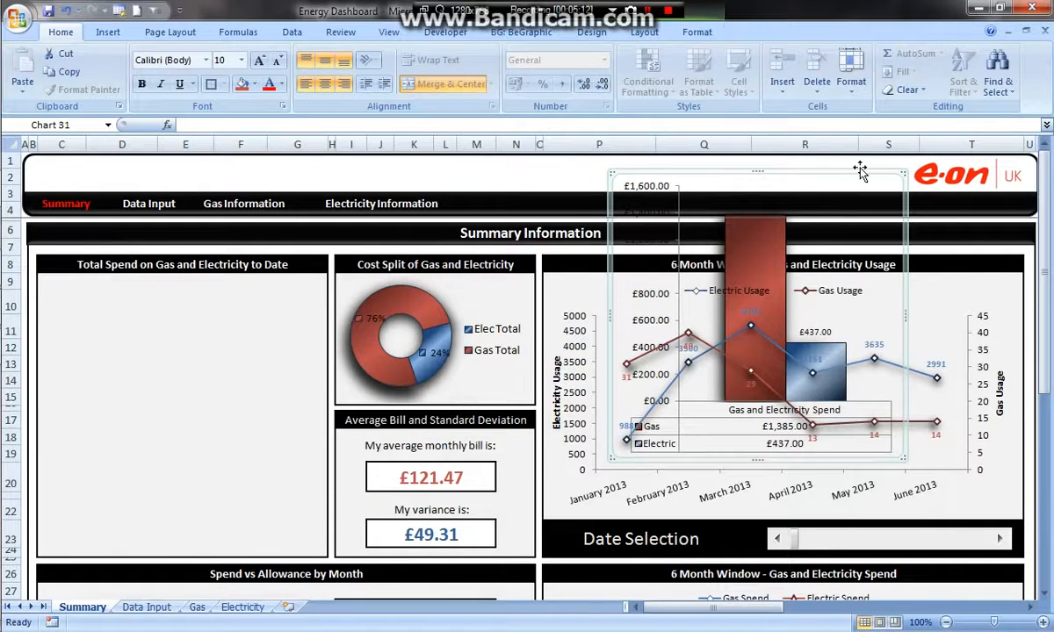
left_click_drag(814, 175, 555, 279)
left_click_drag(167, 267, 202, 548)
key("ctrl+c")
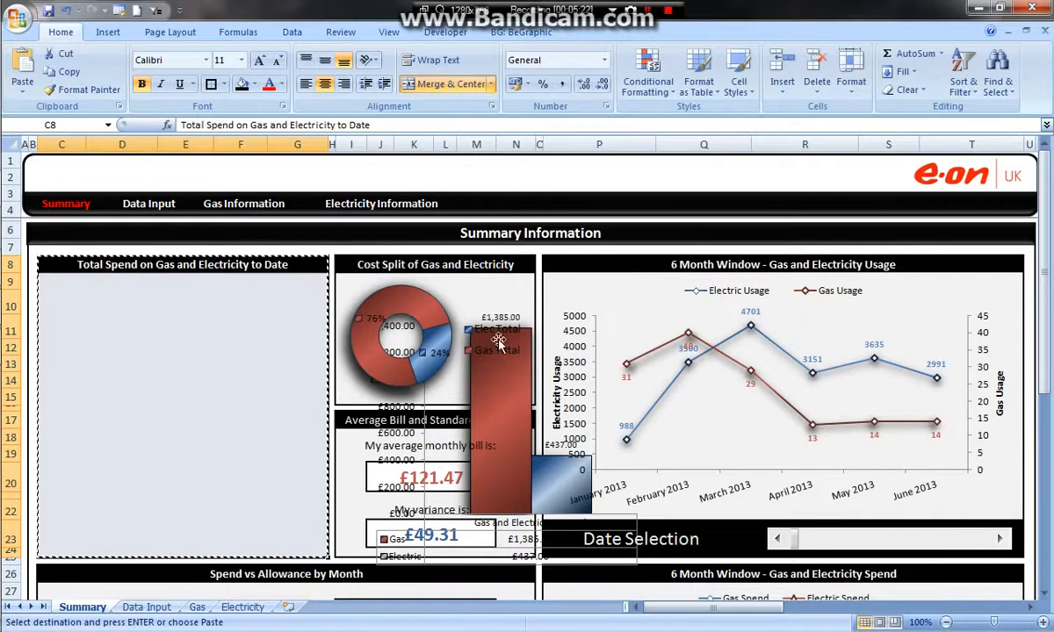
- Move the Gas and Electric column chart back onto the Total Spend on Gas and Electricity to Date panel
left_click(572, 322)
left_click(508, 280)
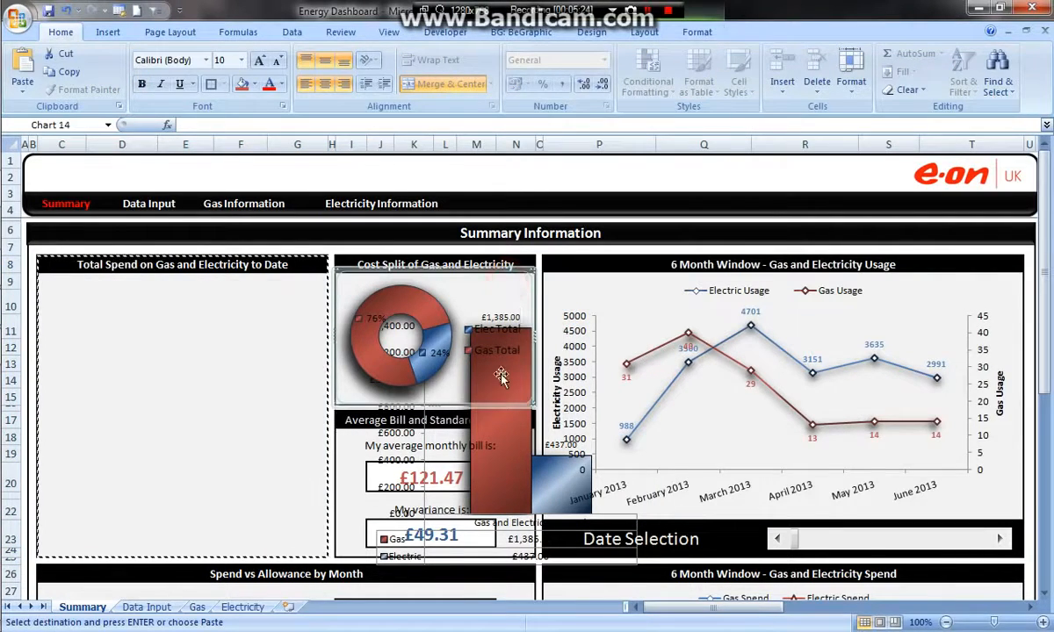
left_click(505, 432)
left_click(526, 379)
left_click(534, 438)
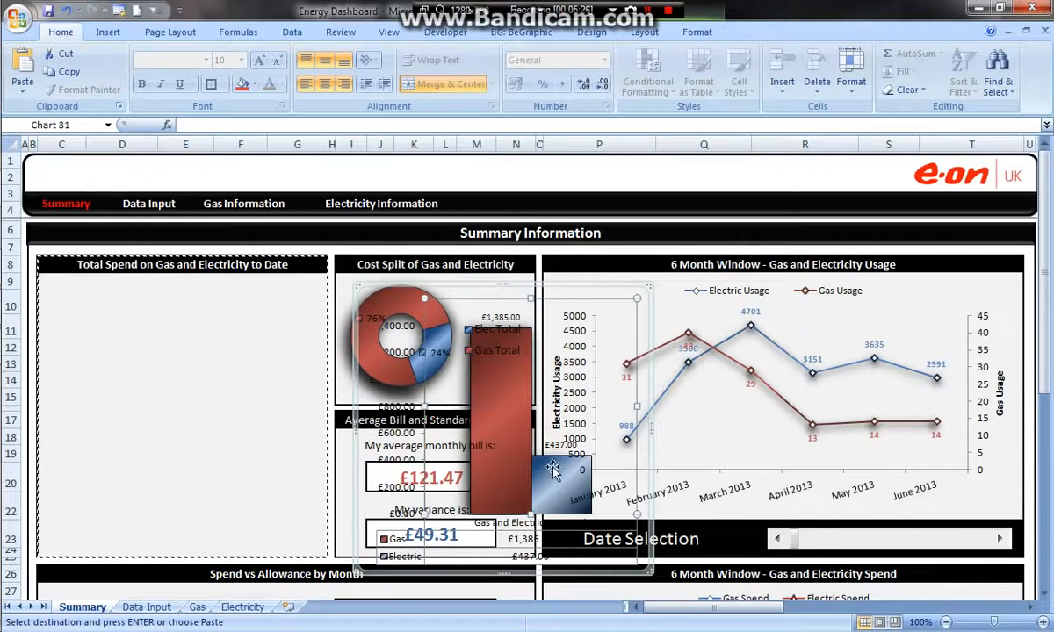
left_click_drag(555, 284, 236, 270)
- Switch back to the Dashboard workbook, move the chart clear of the totals, and paste the copied panel at C12 of the Summary sheet
mouse_move(35, 187)
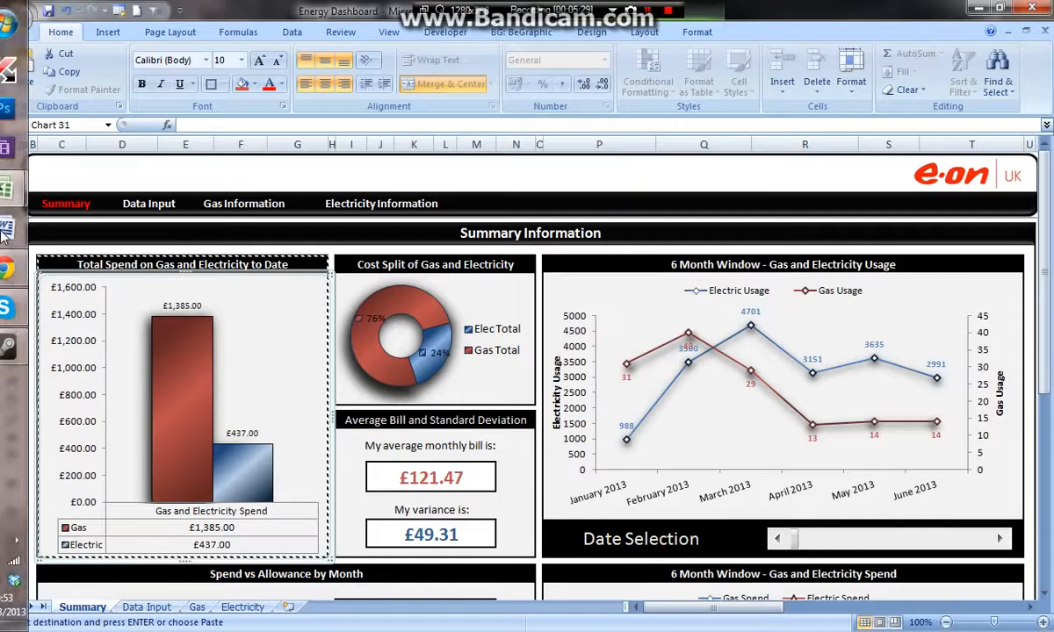
left_click(127, 160)
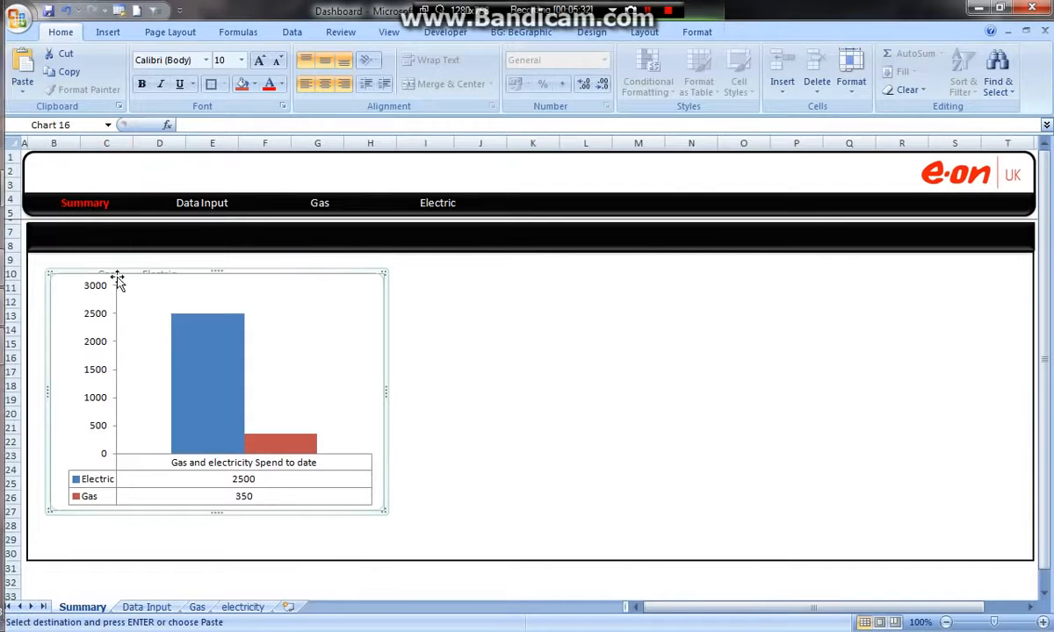
left_click_drag(156, 272, 600, 270)
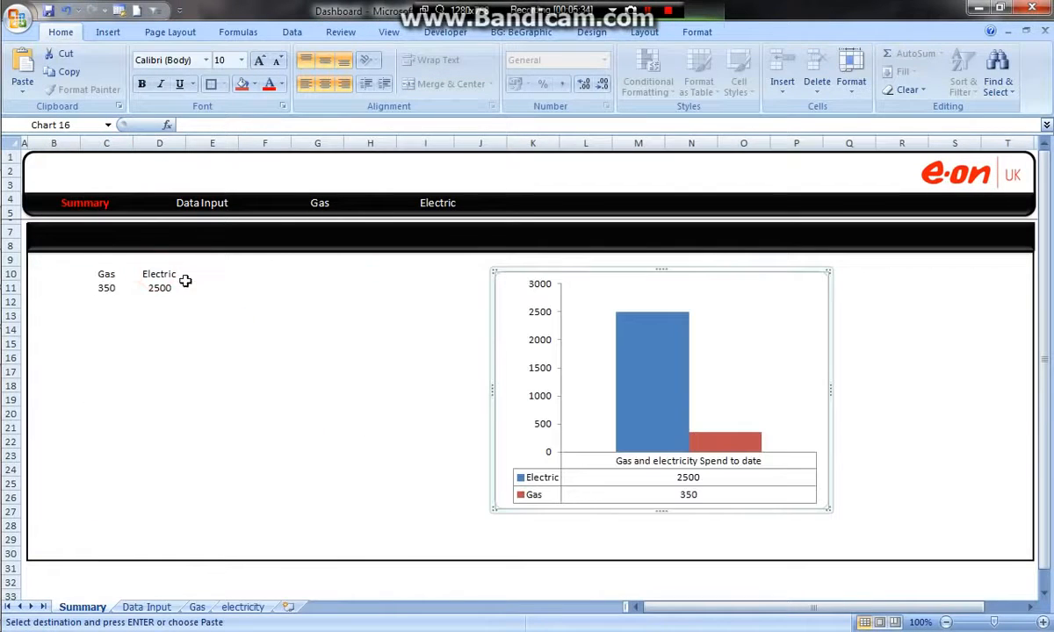
left_click(61, 307)
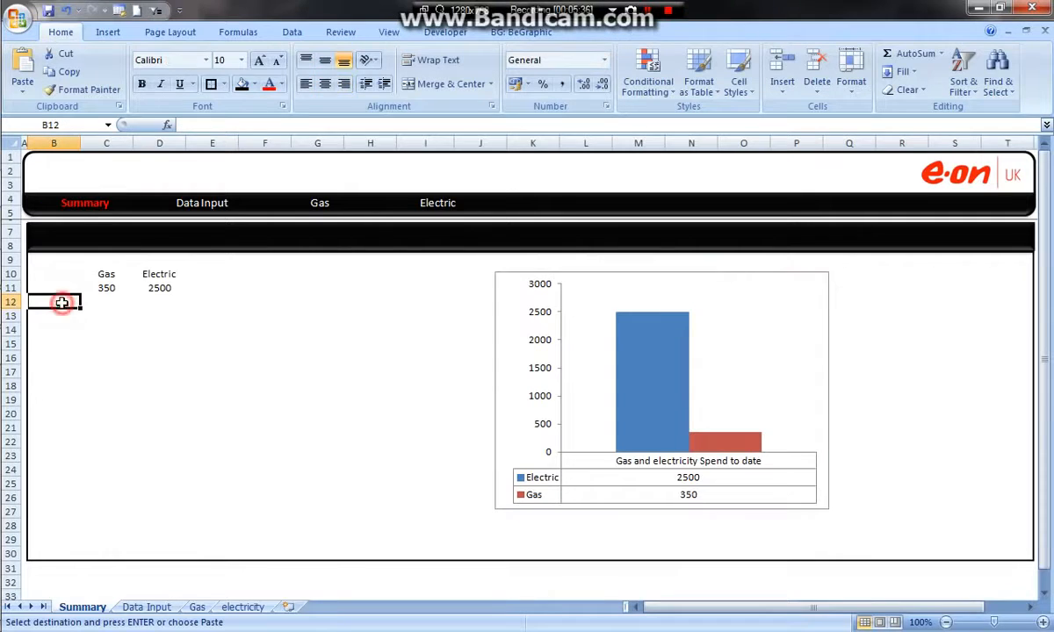
left_click(96, 301)
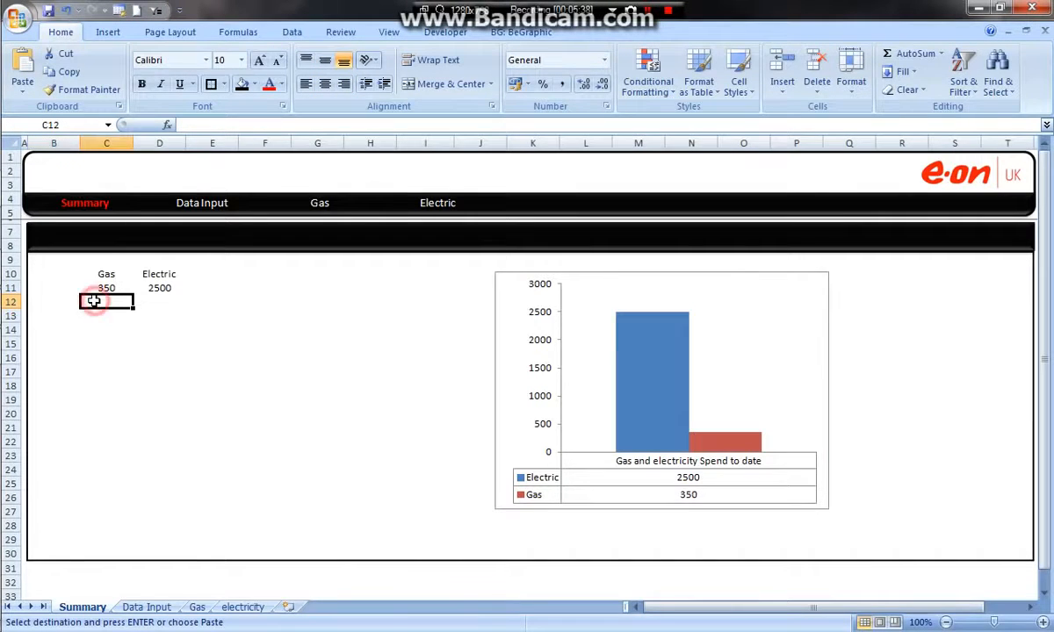
key("ctrl+v")
left_click(370, 301)
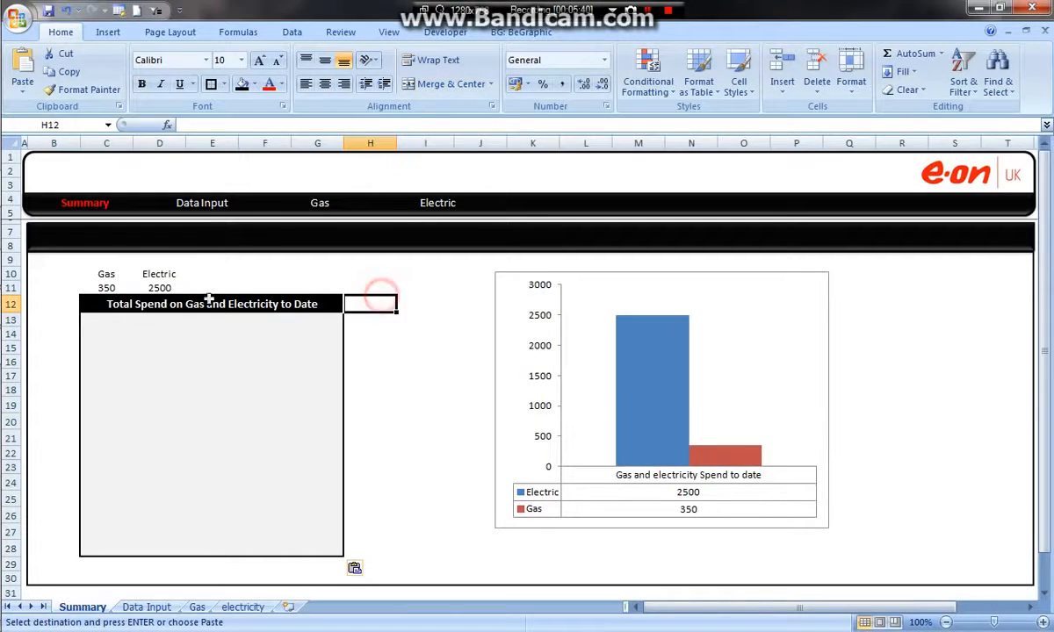
- Narrow column B to a thin margin and move the Gas and Electric totals into the panel at D17:E18
left_click_drag(84, 143, 40, 143)
left_click_drag(57, 277, 167, 370)
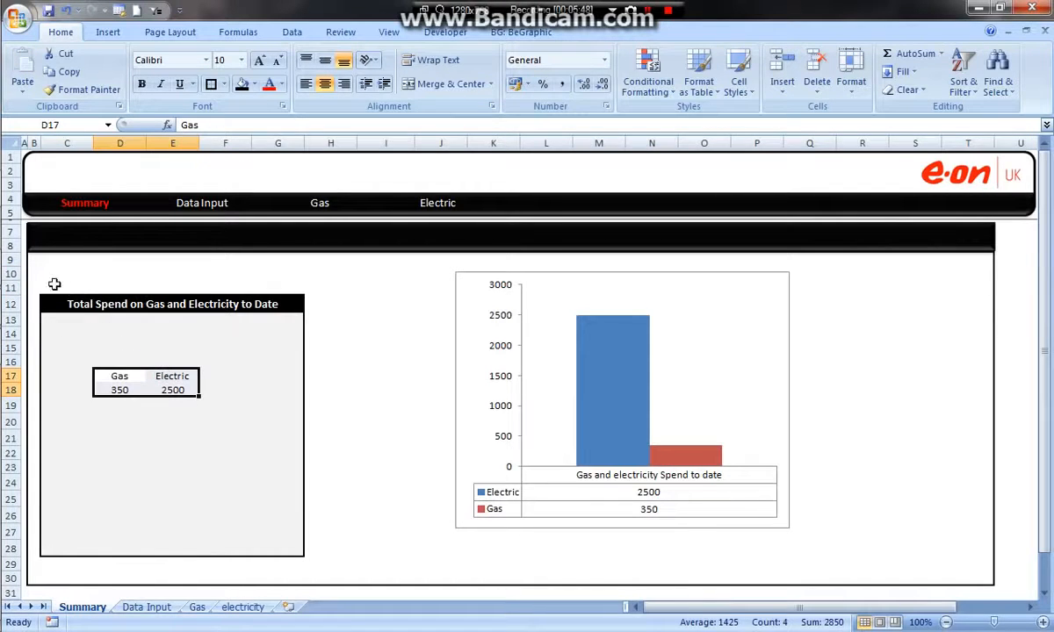
- Delete the empty rows 10 and 11 above the Total Spend panel
left_click_drag(12, 288, 14, 278)
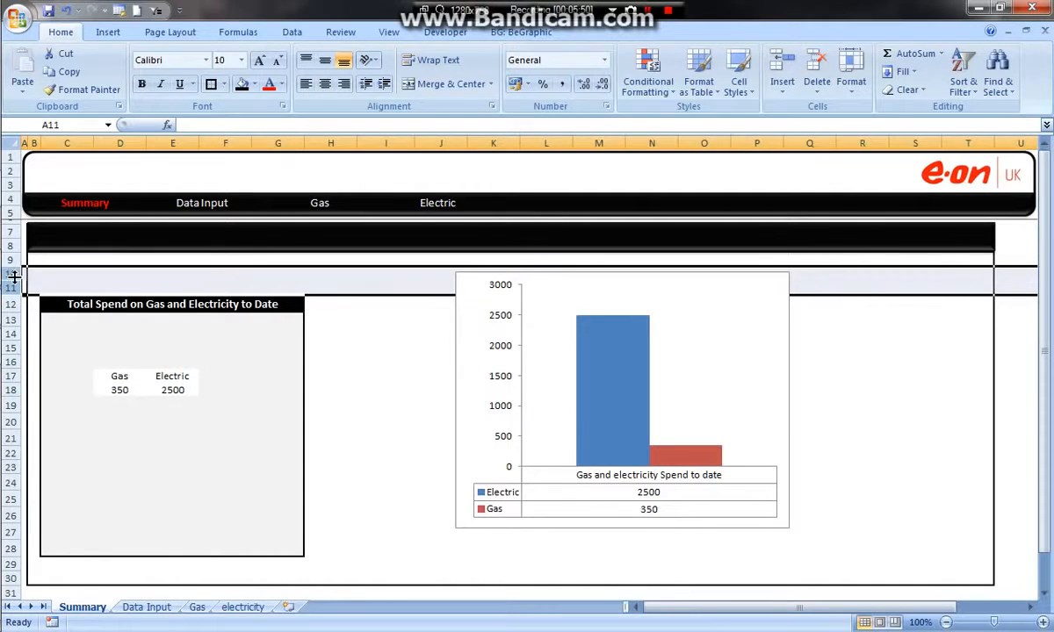
right_click(14, 277)
left_click(68, 378)
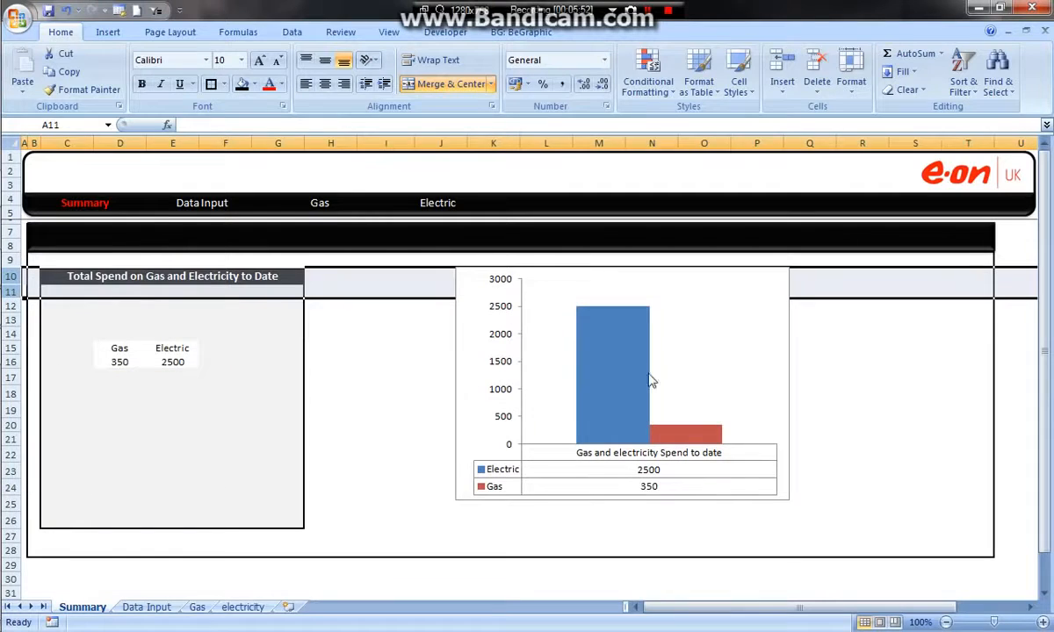
- Move the Gas and Electric chart closer to the Total Spend panel
left_click(713, 309)
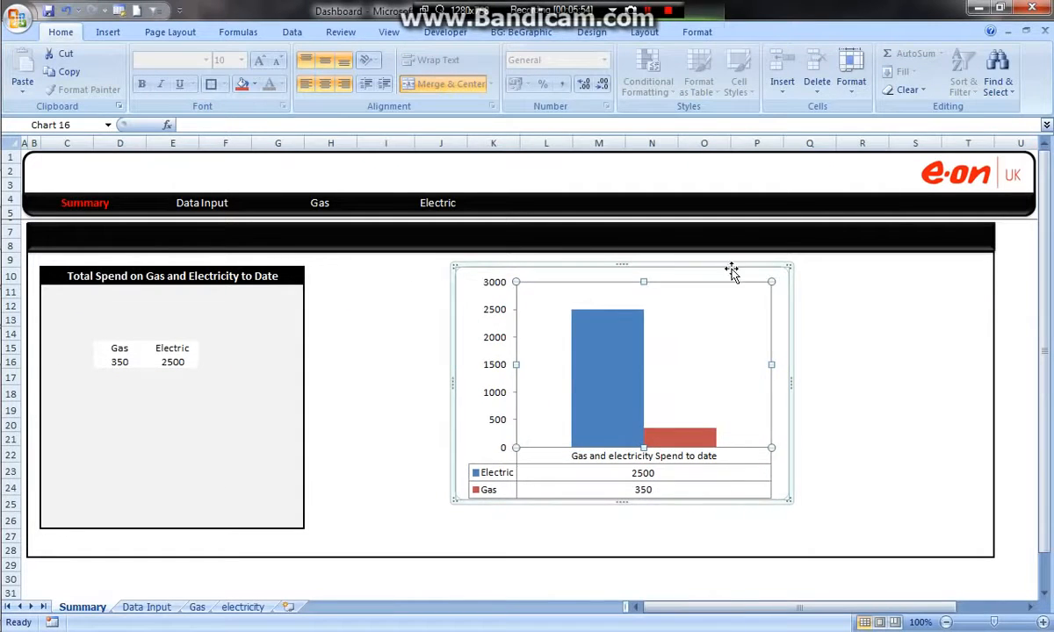
left_click_drag(690, 293, 594, 336)
left_click(514, 331)
right_click(536, 334)
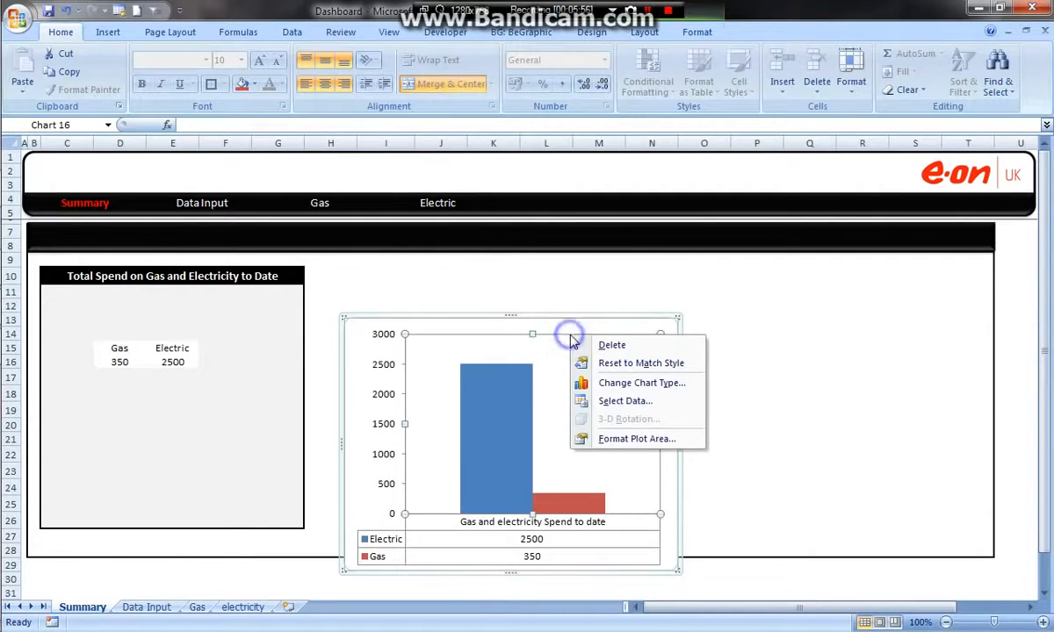
left_click(548, 314)
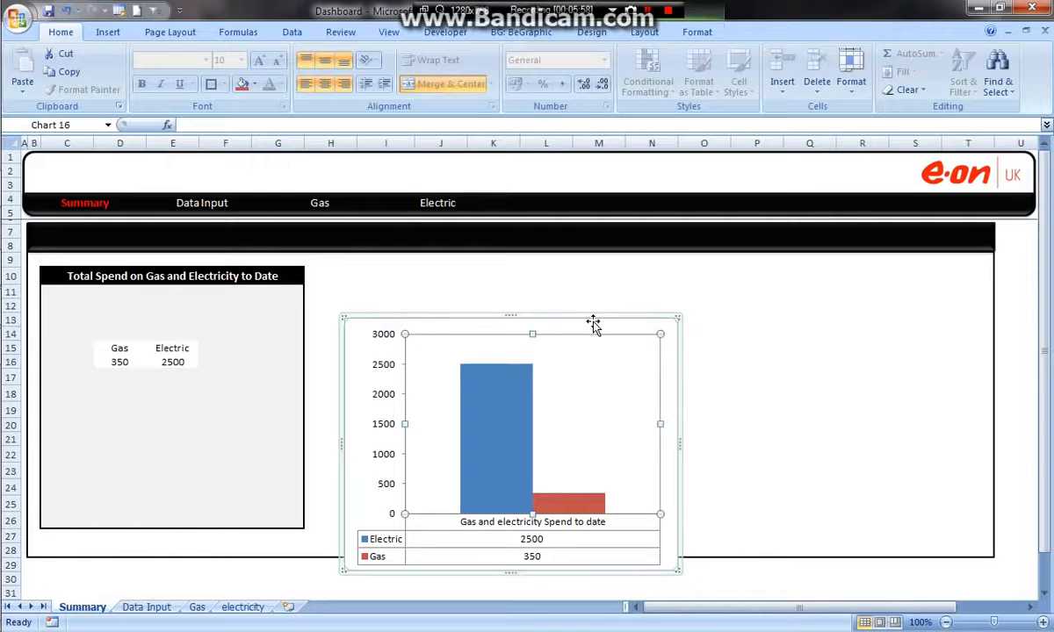
right_click(600, 322)
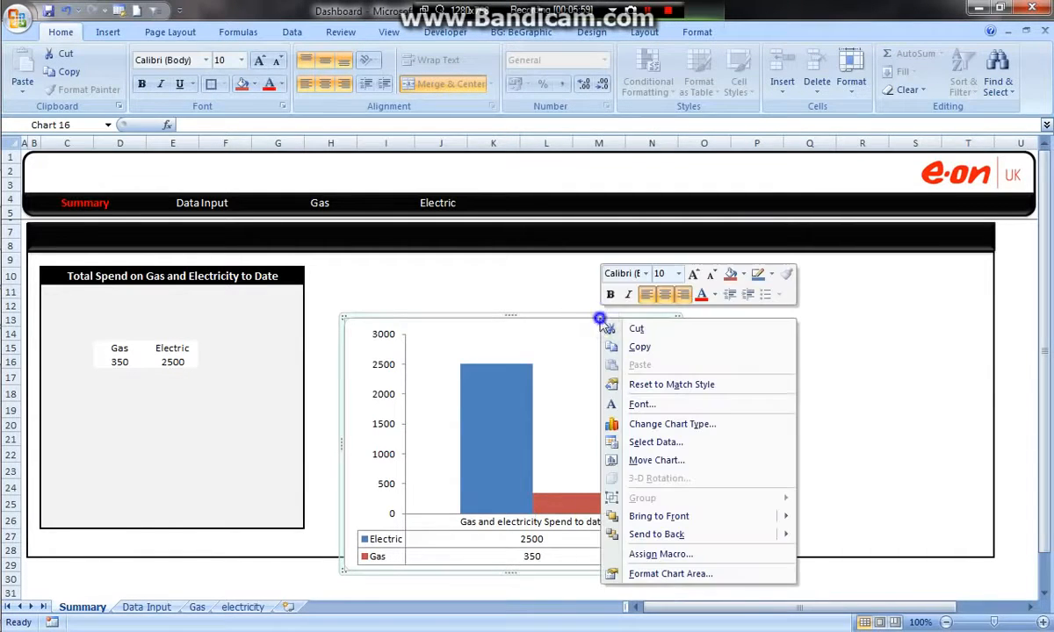
left_click(664, 576)
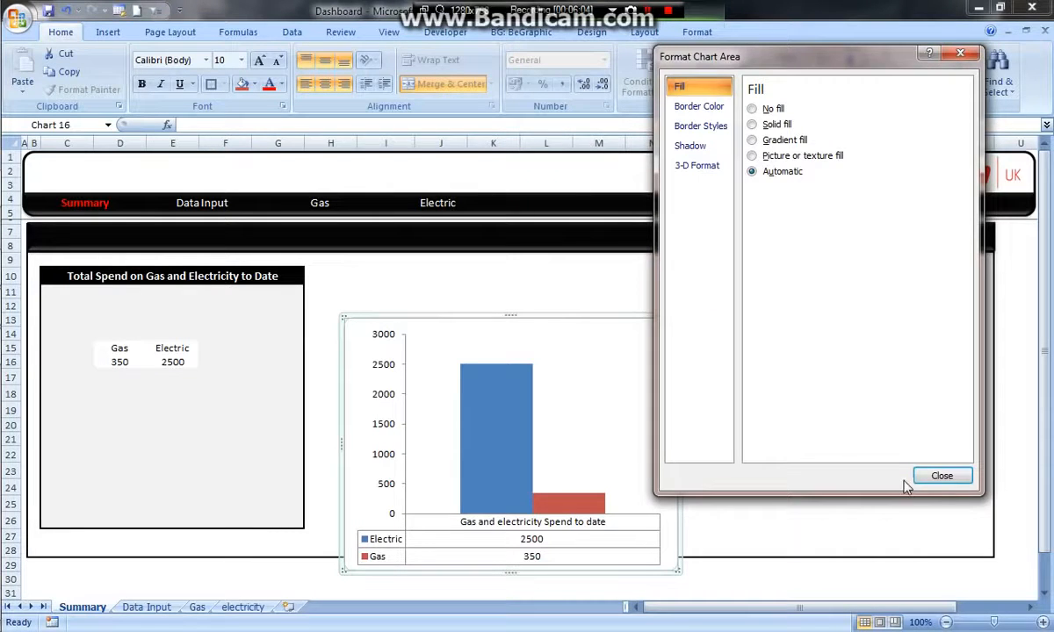
left_click(933, 476)
- Reposition the Gas and Electric chart beside the panel and set its object positioning to Don't move or size with cells
left_click_drag(606, 325, 614, 302)
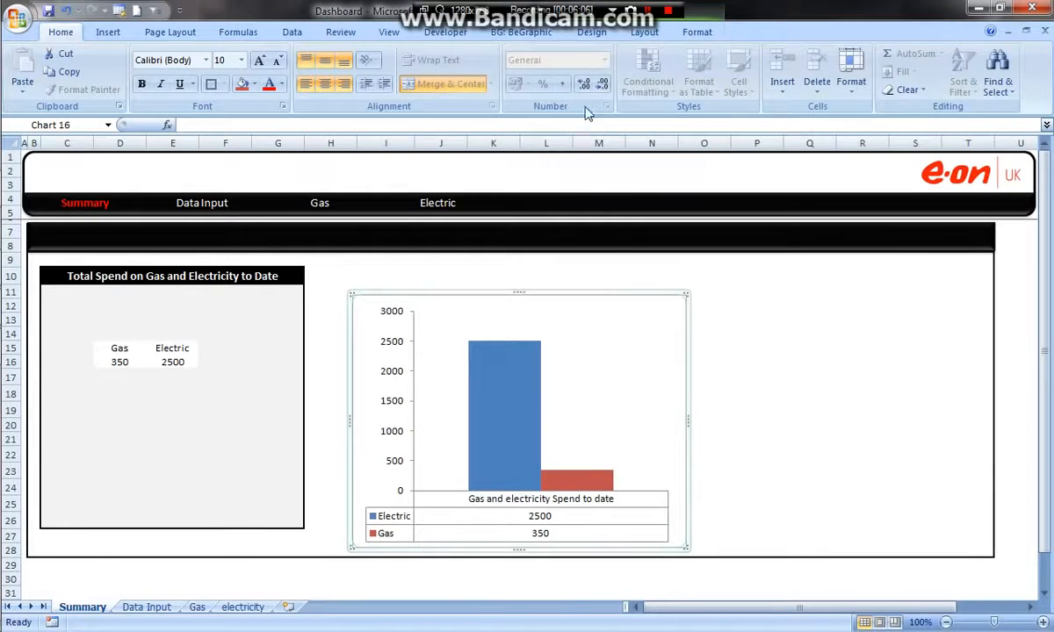
left_click(694, 34)
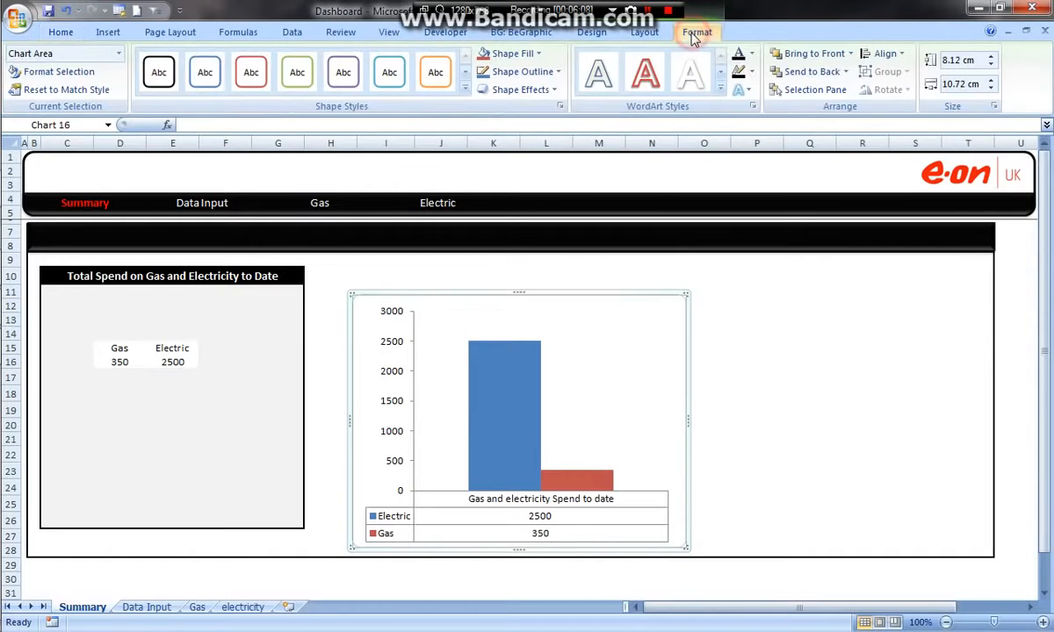
left_click(995, 108)
left_click(436, 184)
left_click_drag(479, 161, 825, 100)
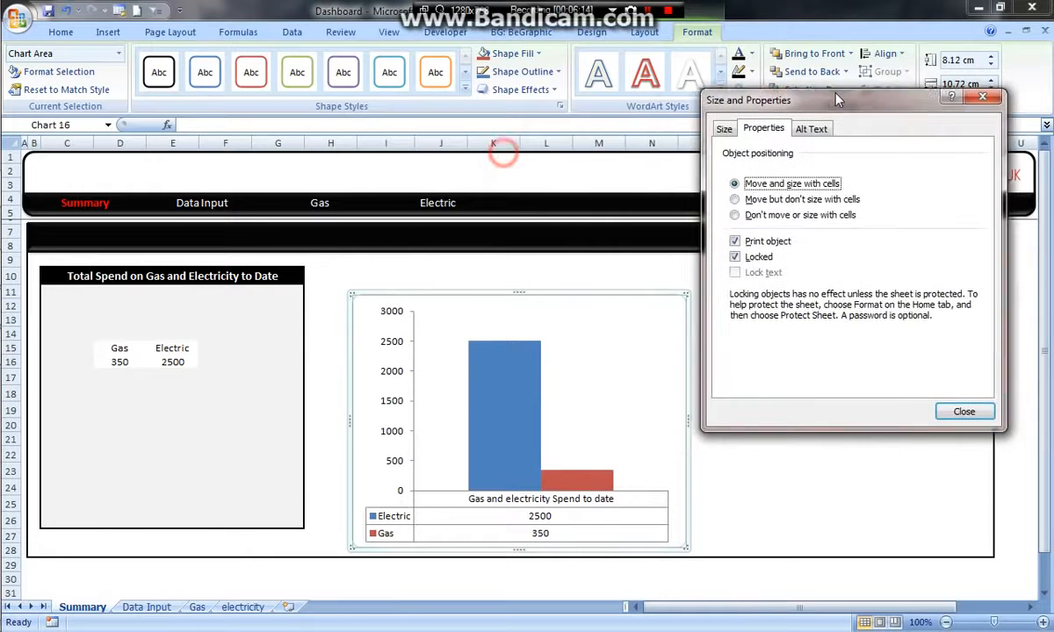
left_click(757, 210)
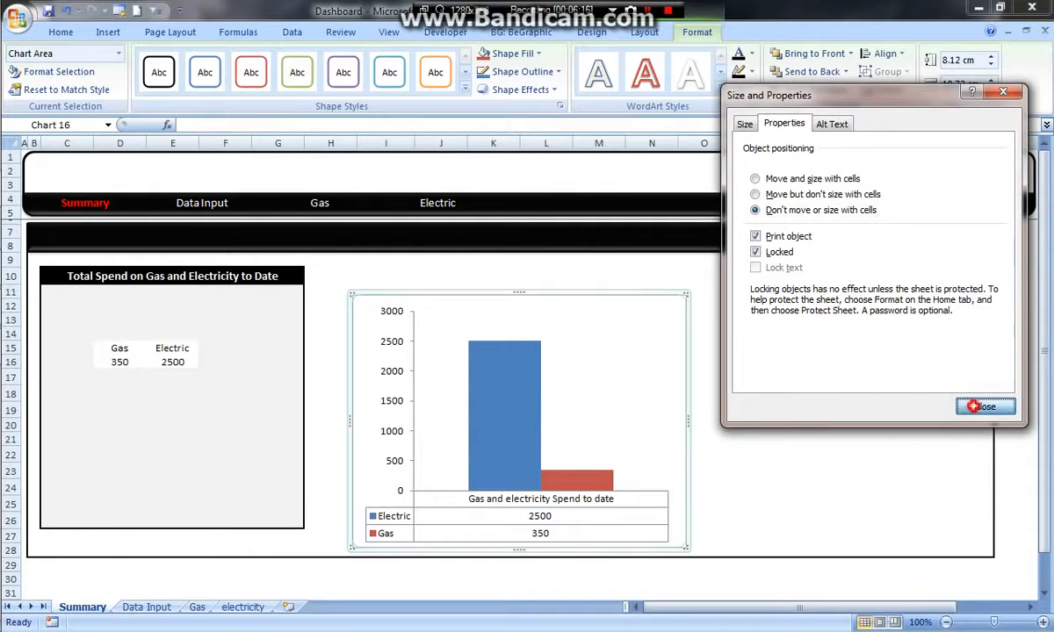
left_click(983, 405)
mouse_move(13, 384)
left_mouse_down()
mouse_move(12, 429)
mouse_move(13, 387)
left_mouse_up()
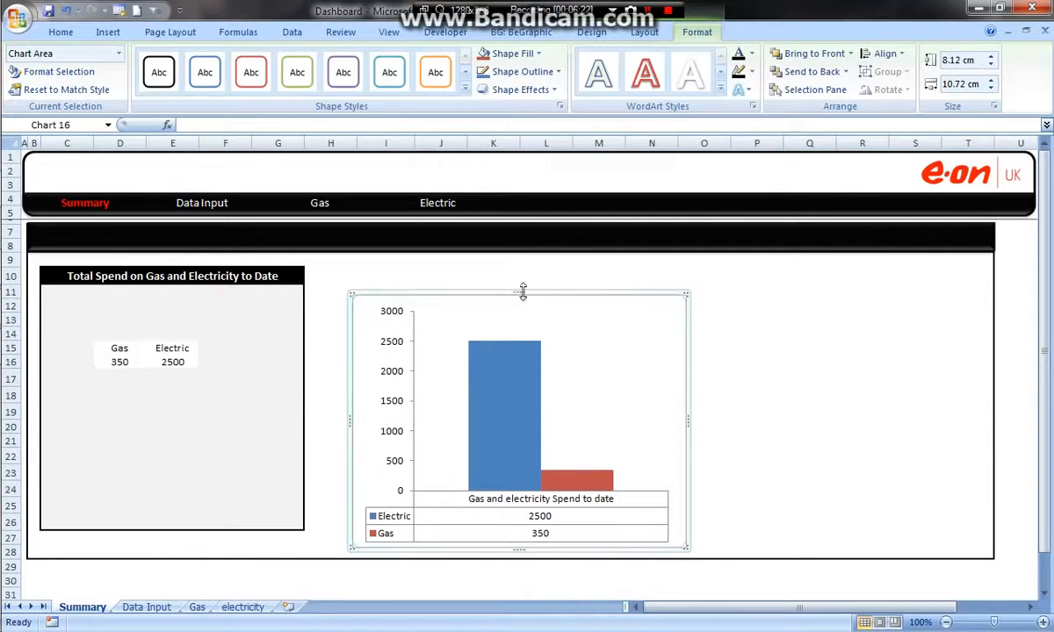
left_click_drag(352, 345, 367, 335)
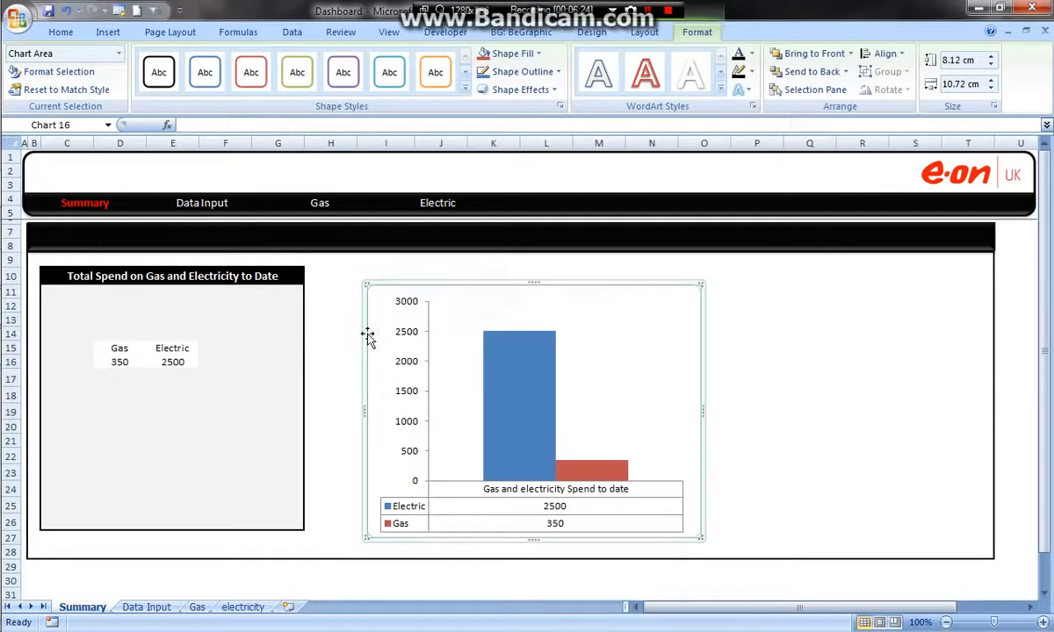
- Hide the Gas and Electric totals at D15:E16 by giving both their fill and font the panel's light grey
left_click_drag(117, 351, 188, 363)
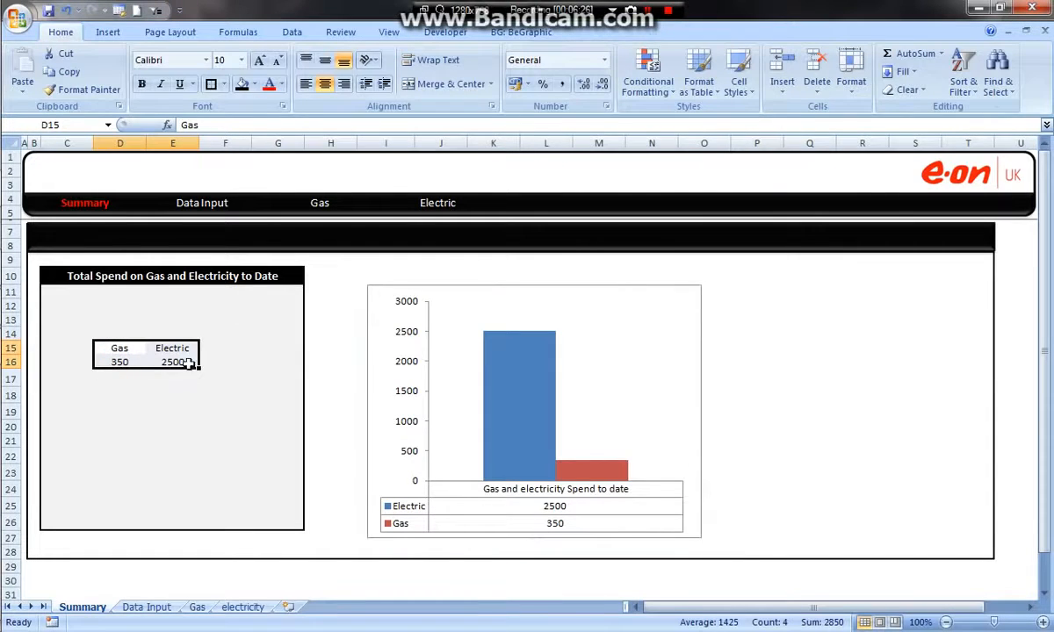
left_click(253, 84)
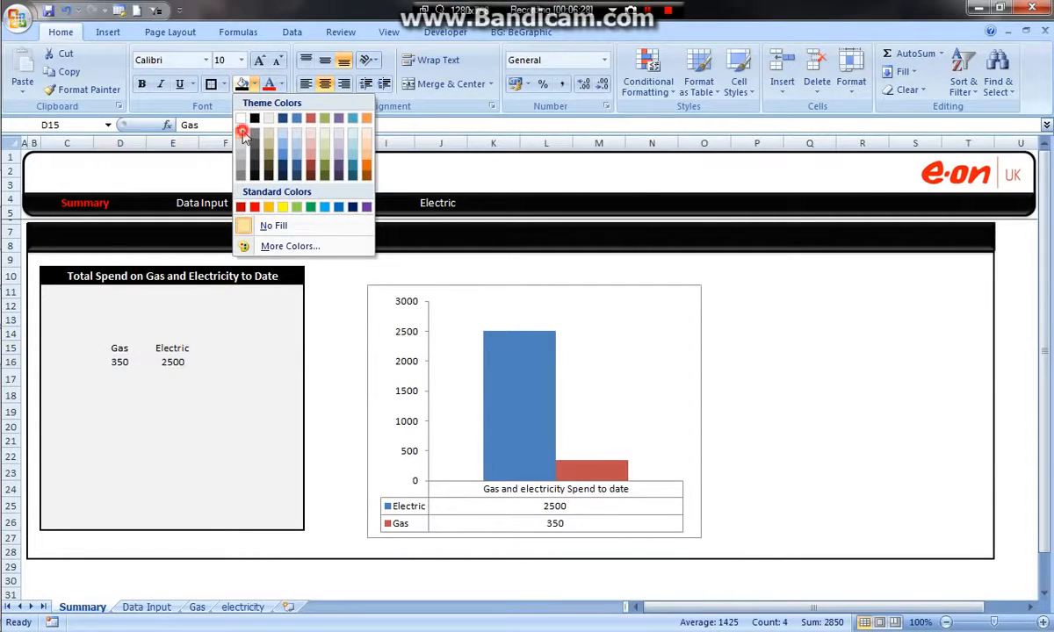
left_click(230, 132)
left_click(197, 334)
left_click_drag(67, 348, 180, 379)
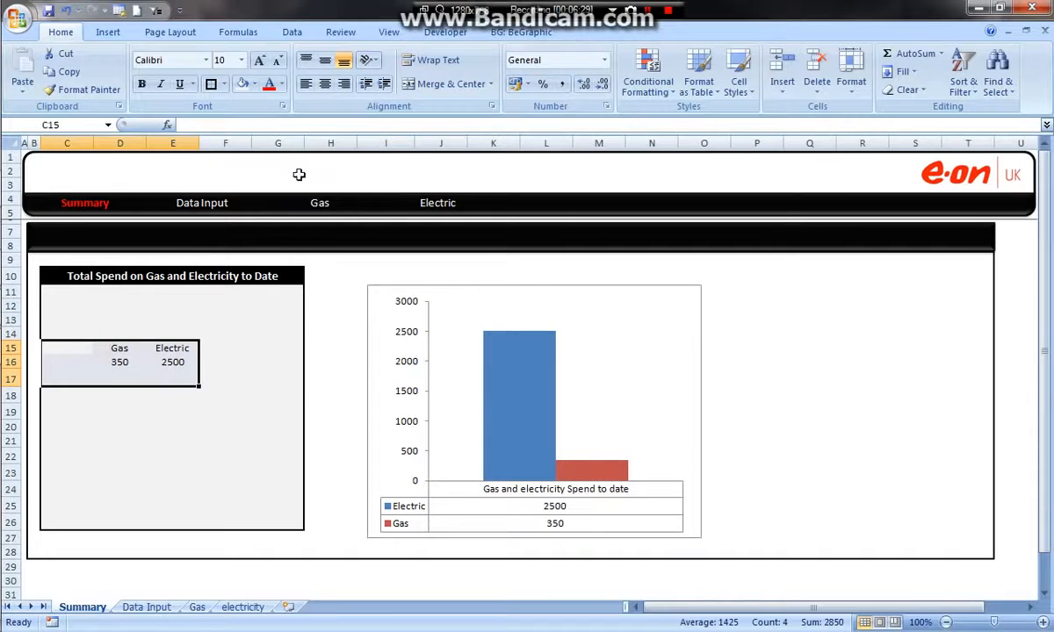
left_click(281, 85)
left_click(269, 151)
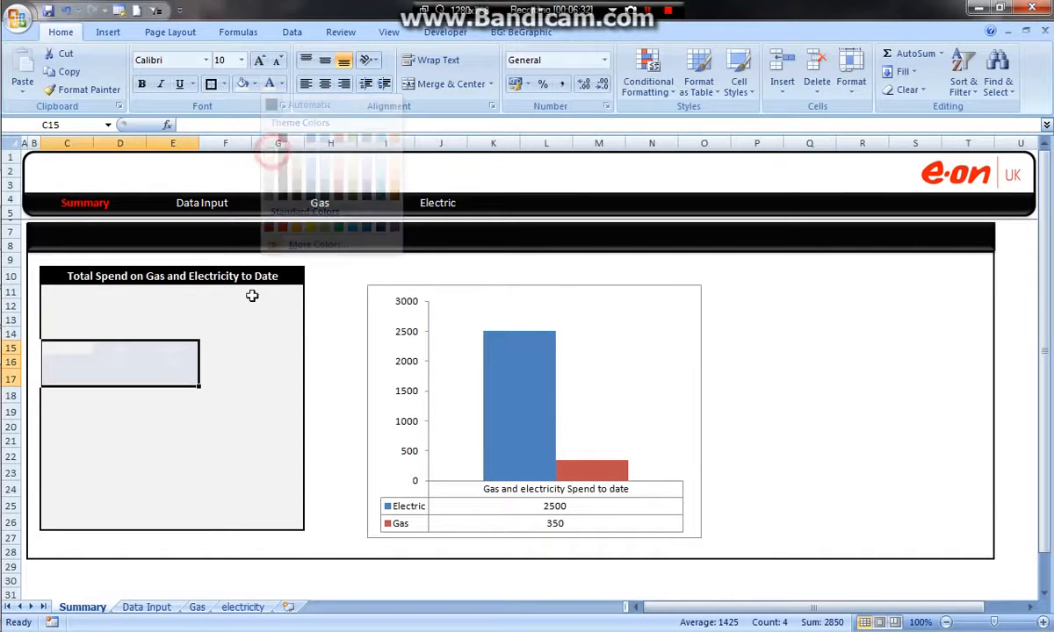
left_click(783, 292)
- Move the chart to overlap the Total Spend panel and set its chart area to No fill and No line
left_click_drag(628, 288, 531, 290)
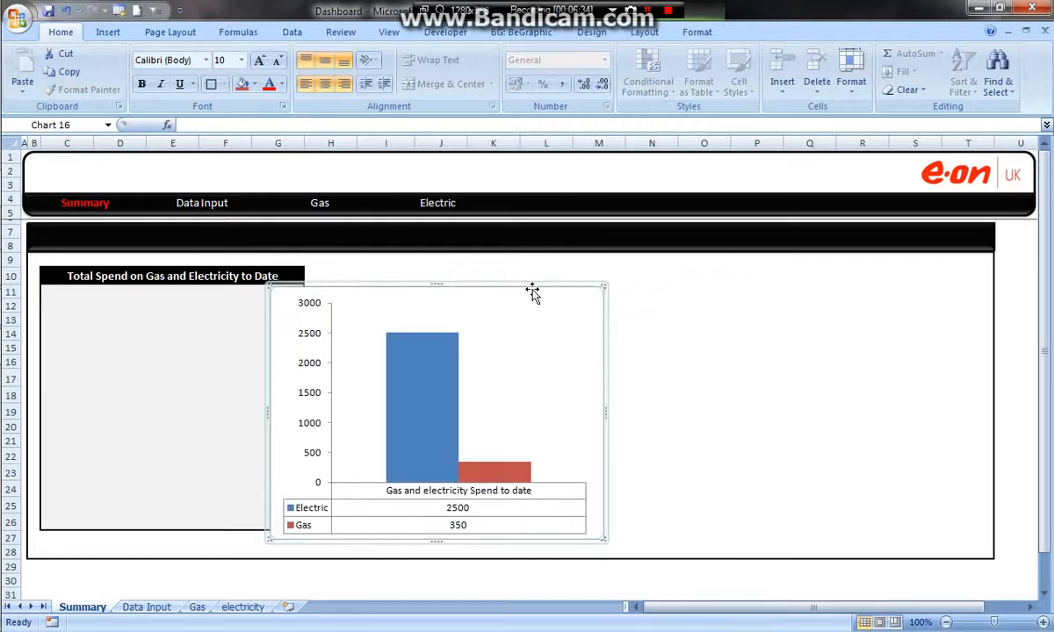
right_click(537, 296)
left_click(577, 545)
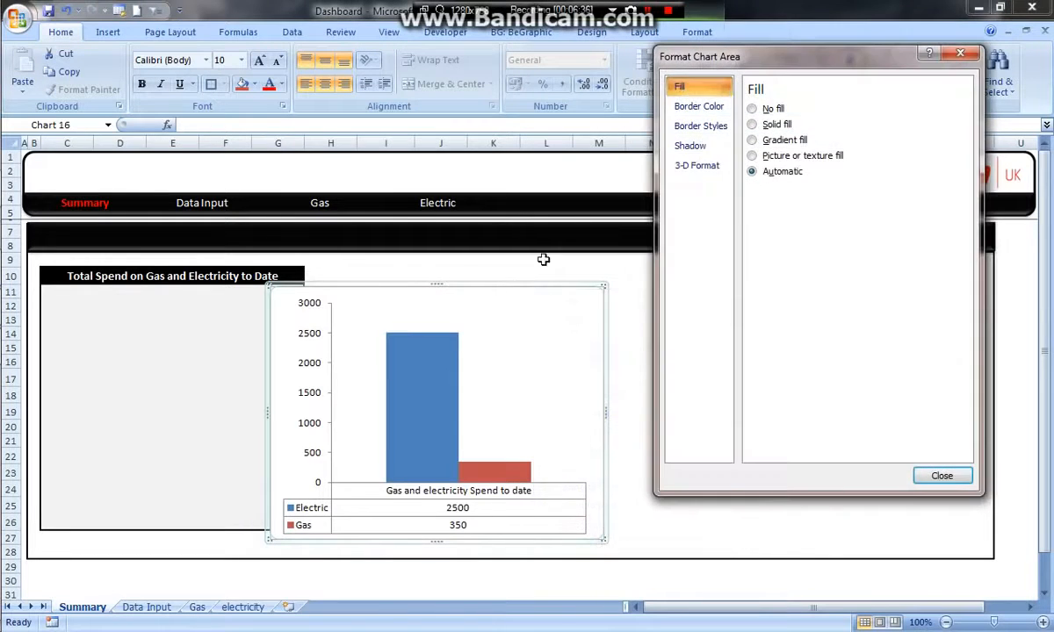
left_click(753, 108)
left_click(699, 107)
left_click(751, 108)
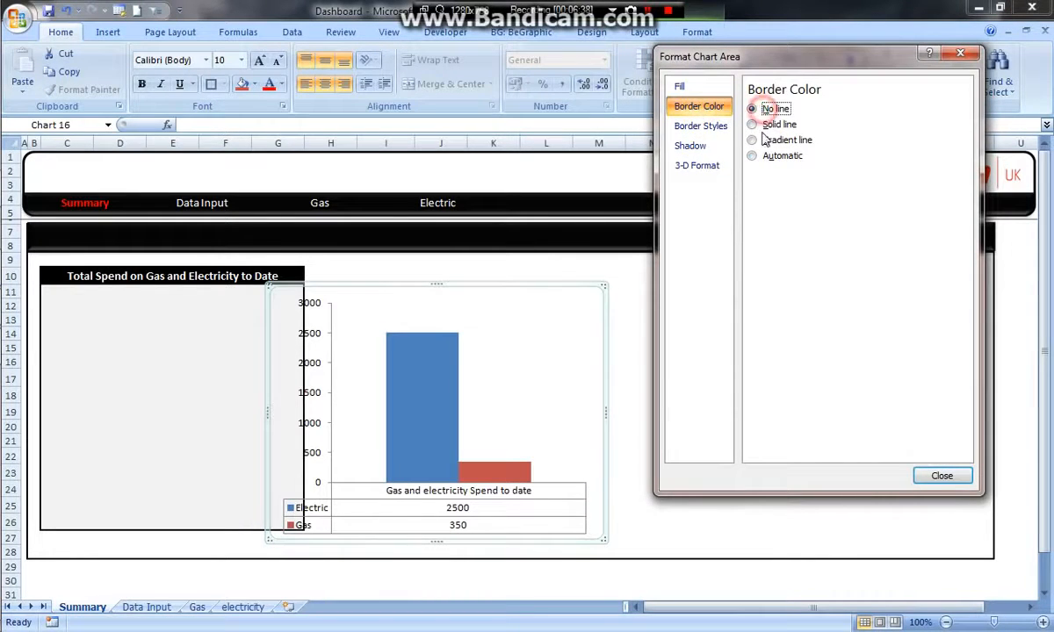
- Set the chart's plot area to No fill with No line as its border color
left_click(492, 392)
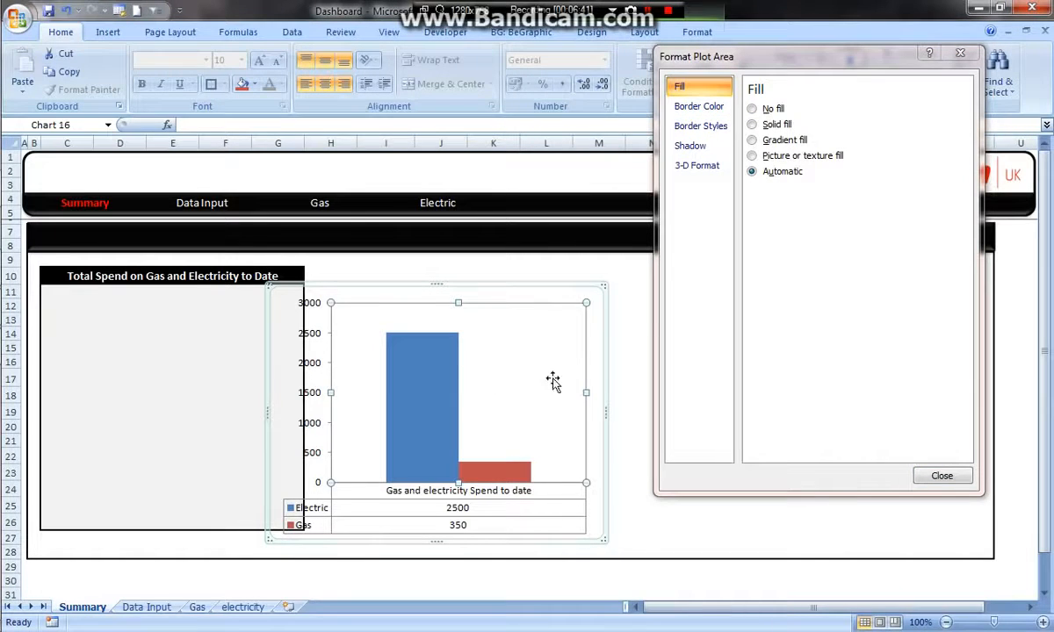
left_click(769, 110)
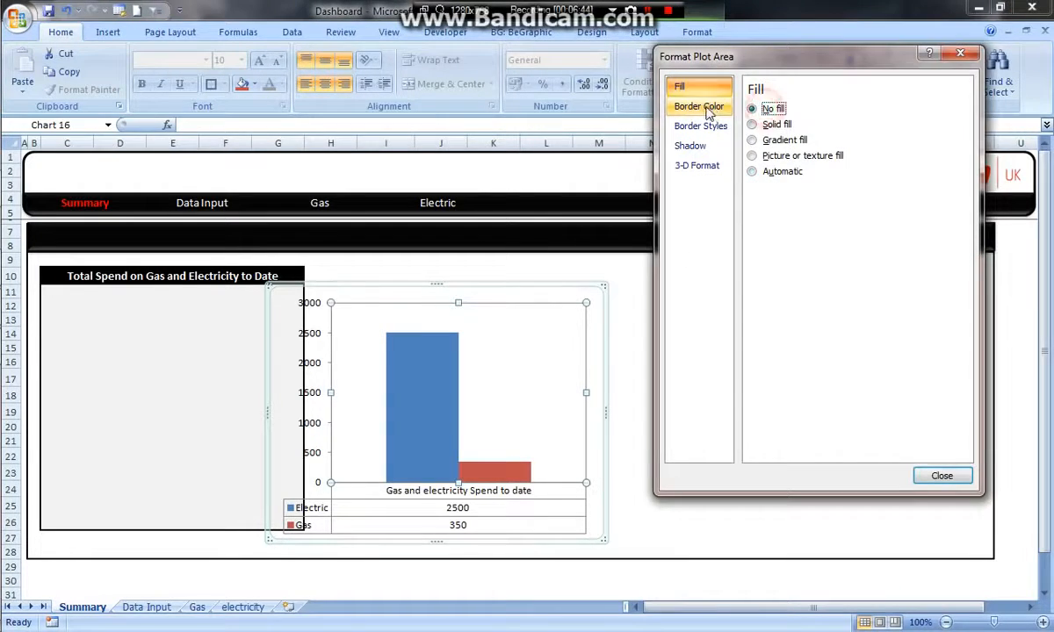
left_click(699, 106)
left_click(754, 109)
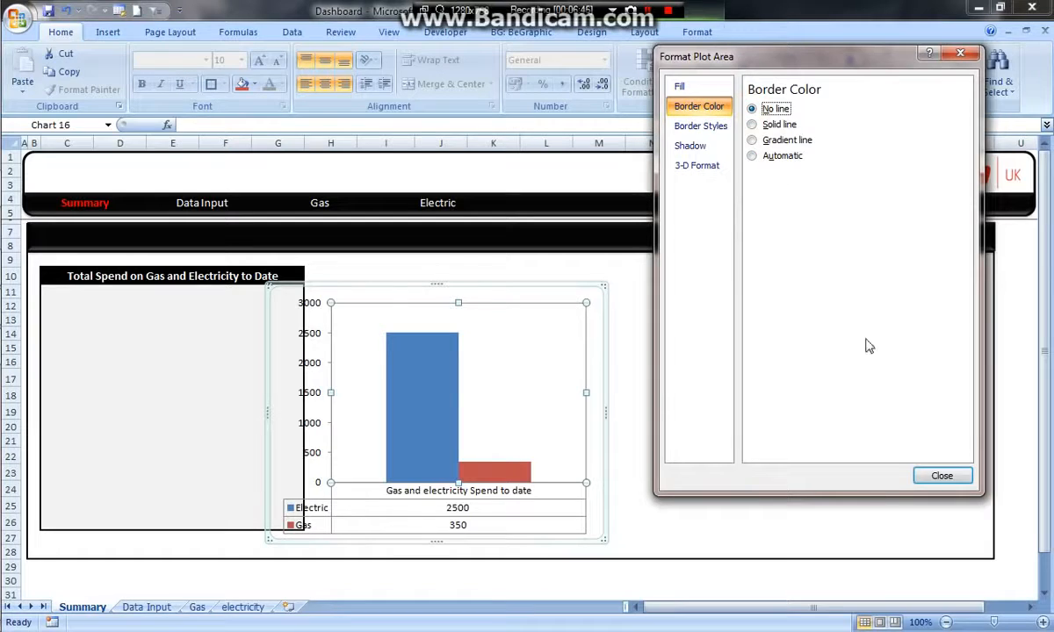
left_click(942, 475)
- Move the transparent chart into the Total Spend panel and shrink it to fit below the panel title
left_click_drag(579, 286, 324, 275)
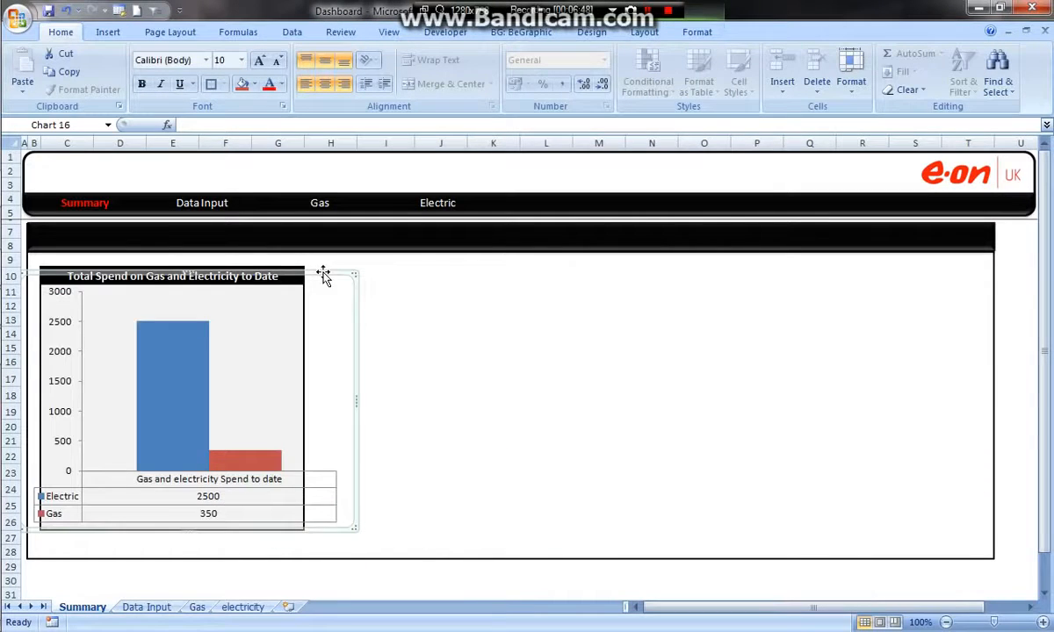
left_click_drag(357, 401, 291, 401)
left_click_drag(157, 273, 257, 282)
left_click_drag(63, 283, 115, 322)
left_click_drag(225, 313, 187, 281)
left_click(420, 394)
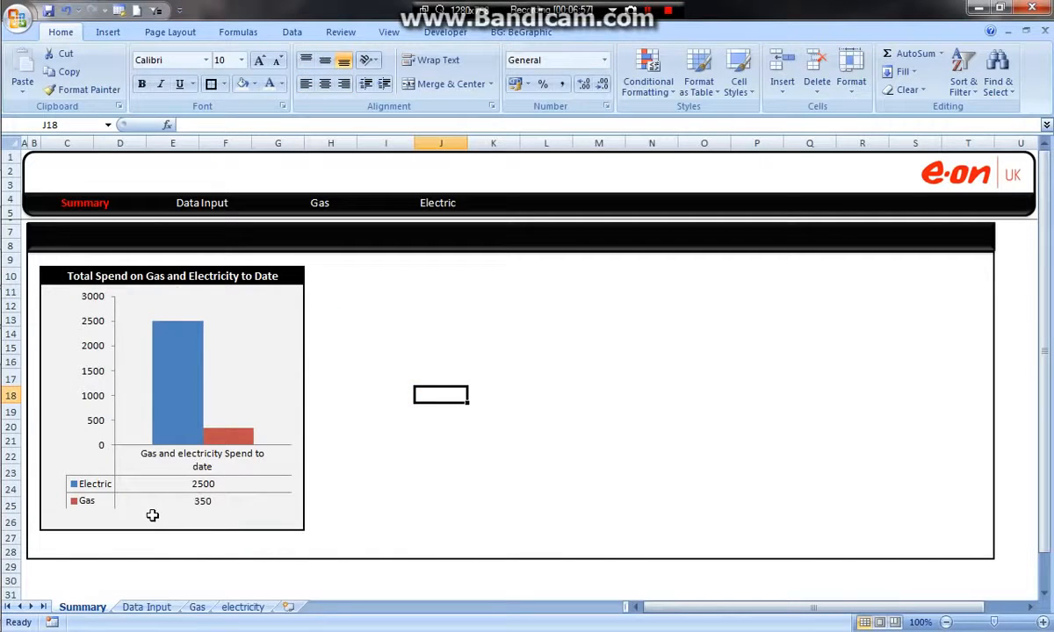
- Widen the chart slightly and center it within the Total Spend panel so its data table fits inside
left_click(245, 294)
left_click_drag(243, 291, 210, 295)
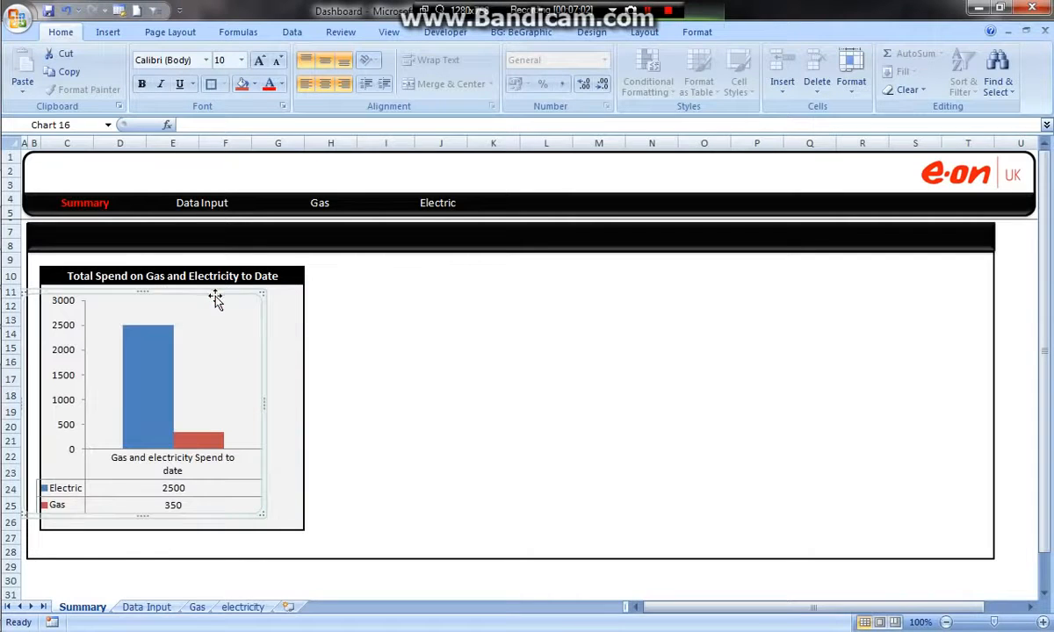
left_click_drag(266, 399, 296, 399)
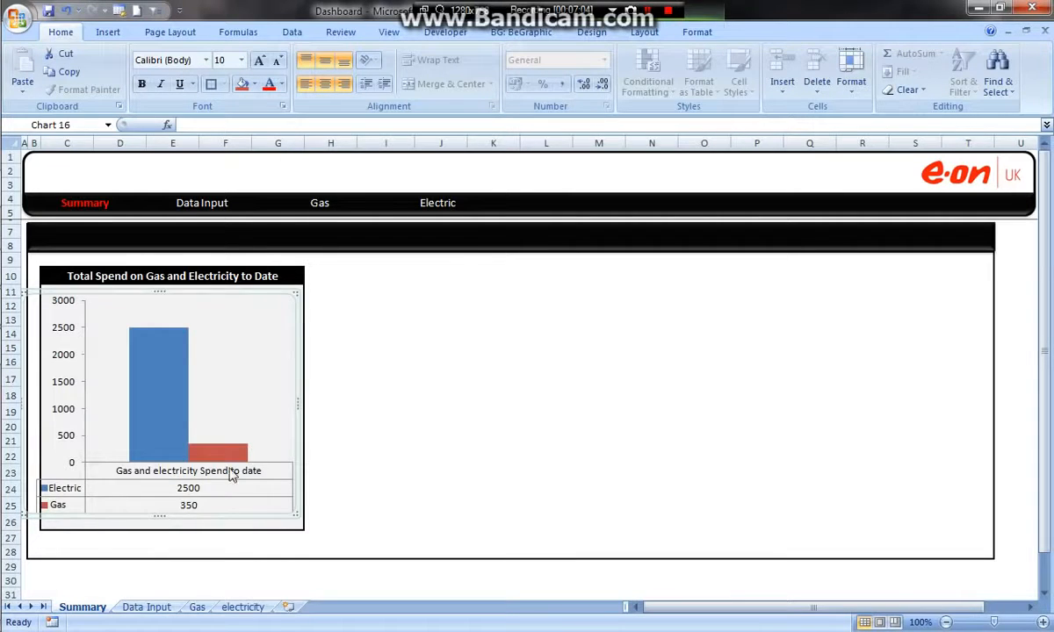
left_click(392, 383)
left_click_drag(212, 270, 235, 292)
left_click(390, 334)
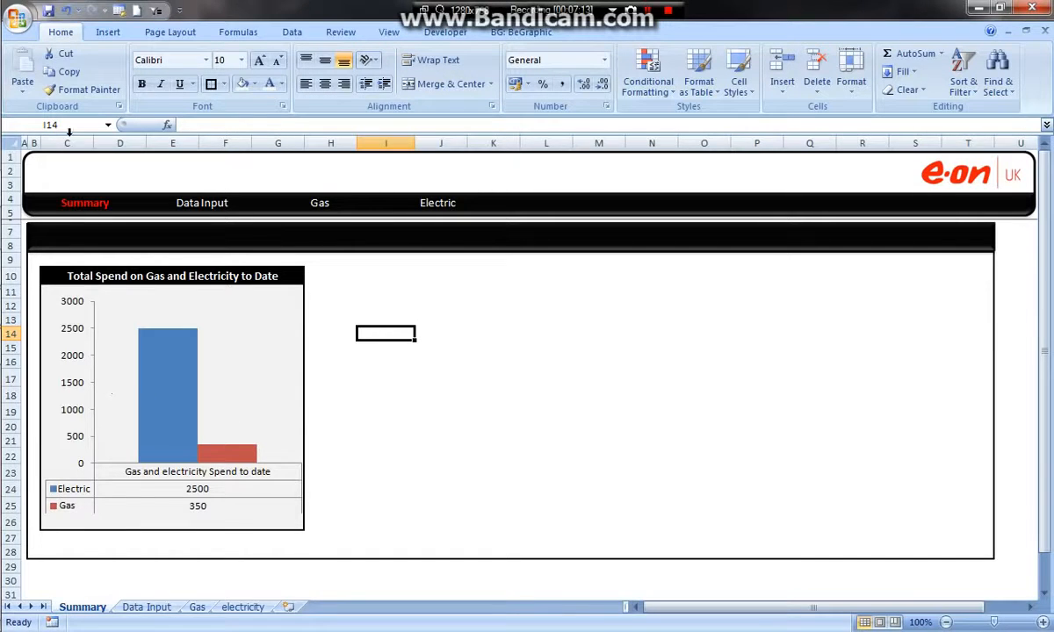
- Examine the Cost Split of Gas and Electricity chart in the finished dashboard workbook and return to the working Dashboard workbook
mouse_move(25, 187)
left_click(123, 243)
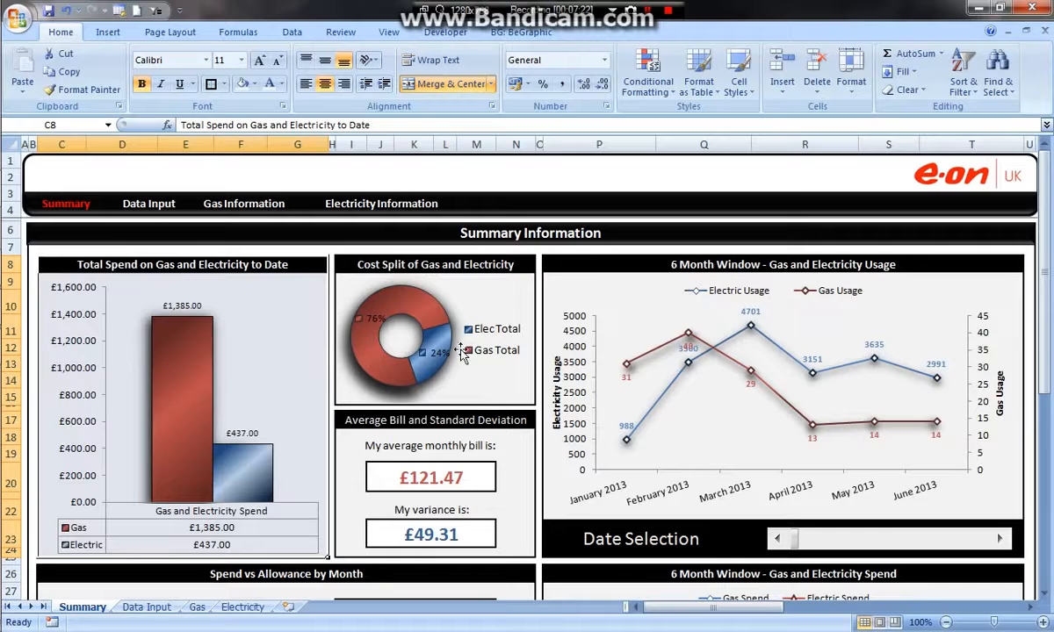
mouse_move(24, 187)
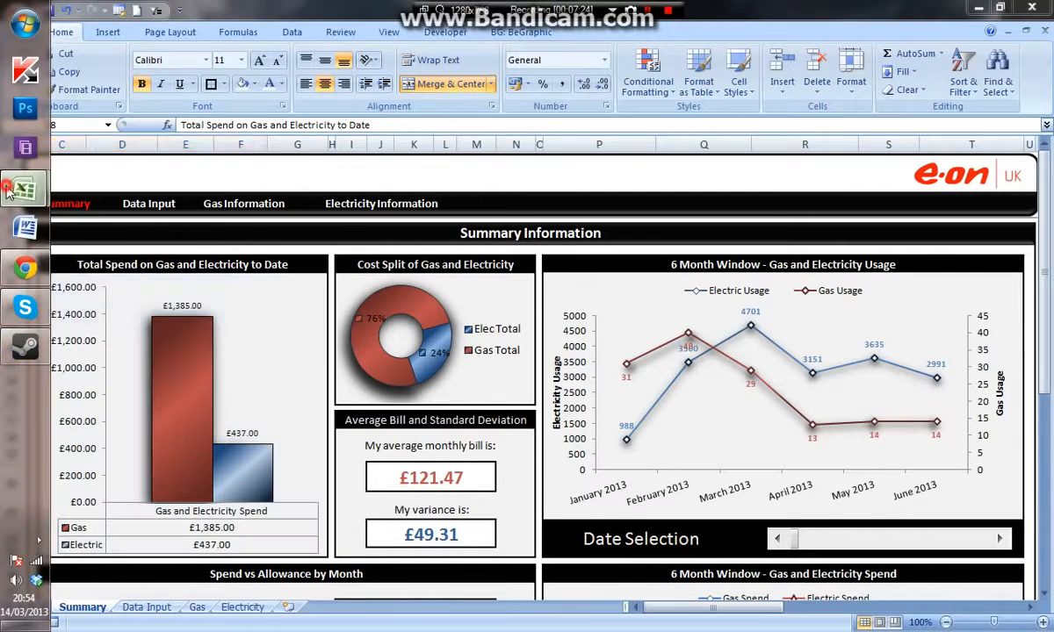
left_click(200, 180)
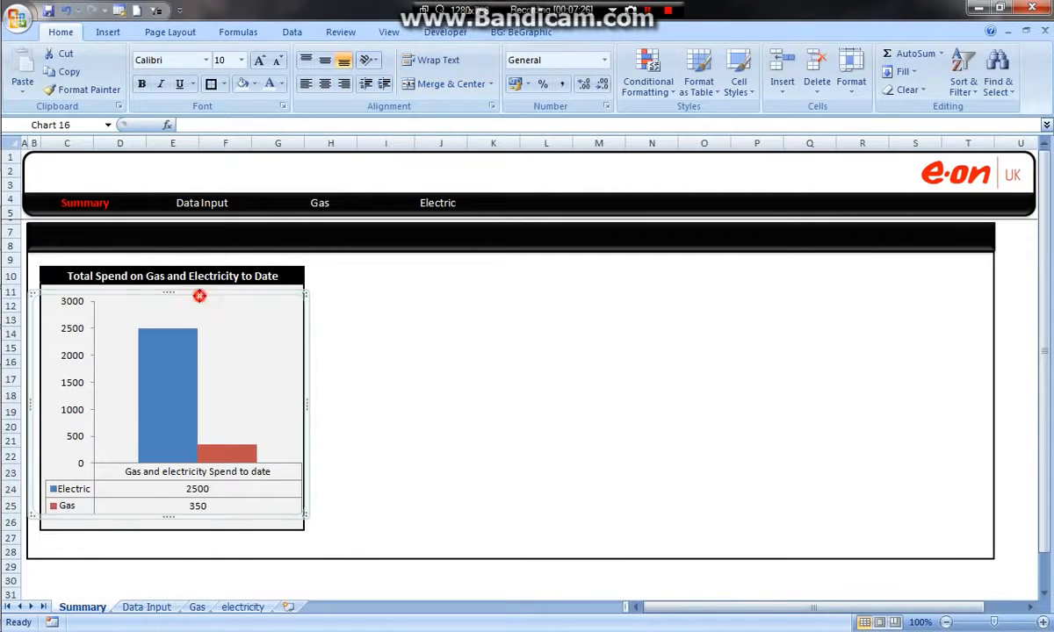
- Insert a default column chart from the hidden totals in D15:E16, moving the spend chart aside and back into its panel
left_click_drag(199, 296, 533, 322)
left_click_drag(62, 305, 289, 468)
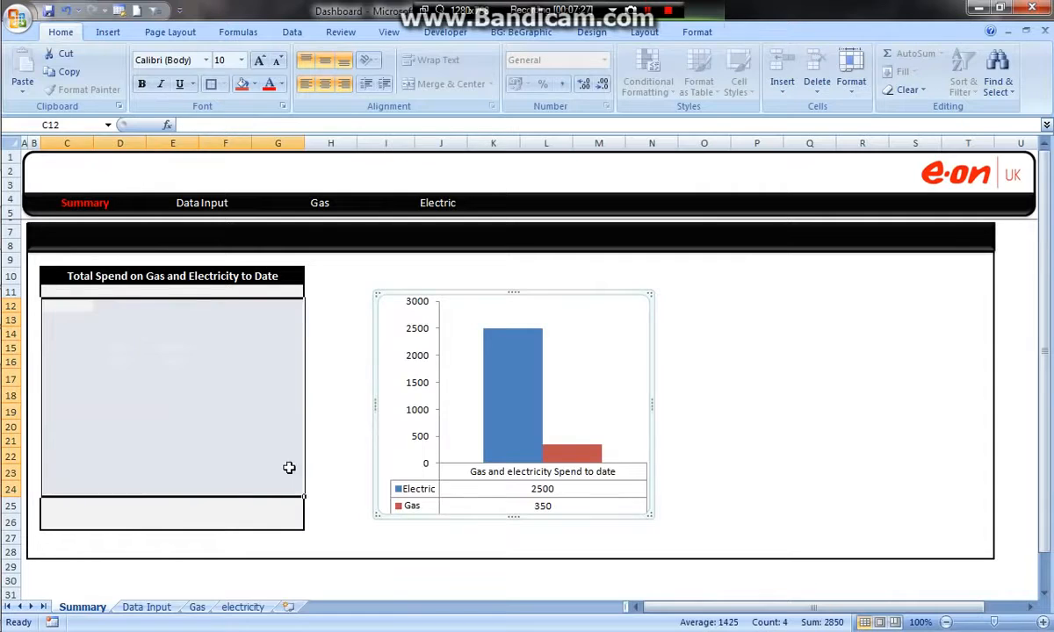
left_click_drag(129, 351, 192, 375)
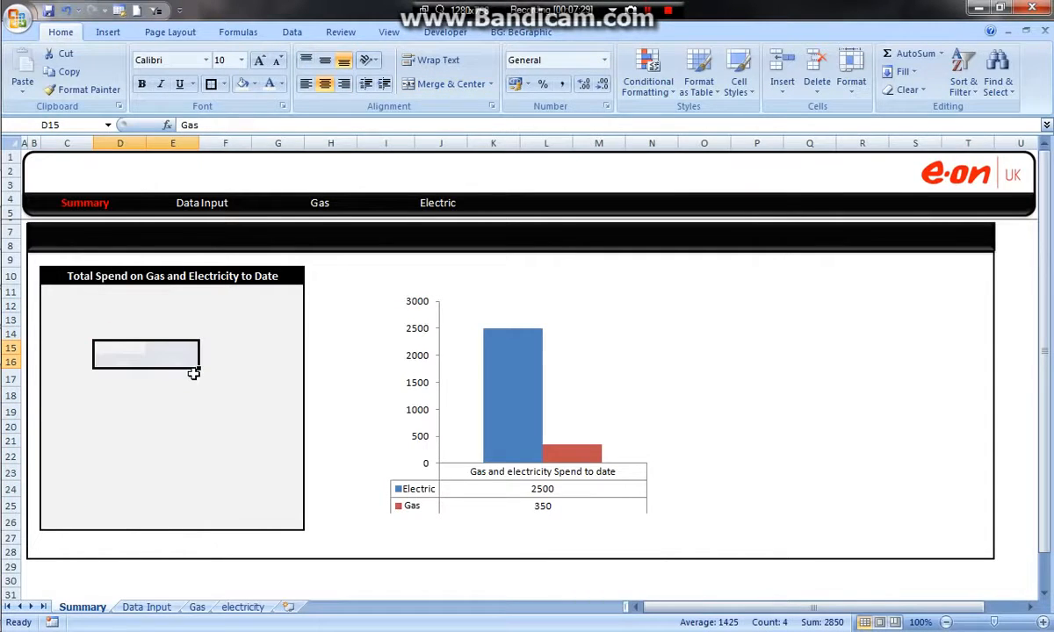
key("alt+F1")
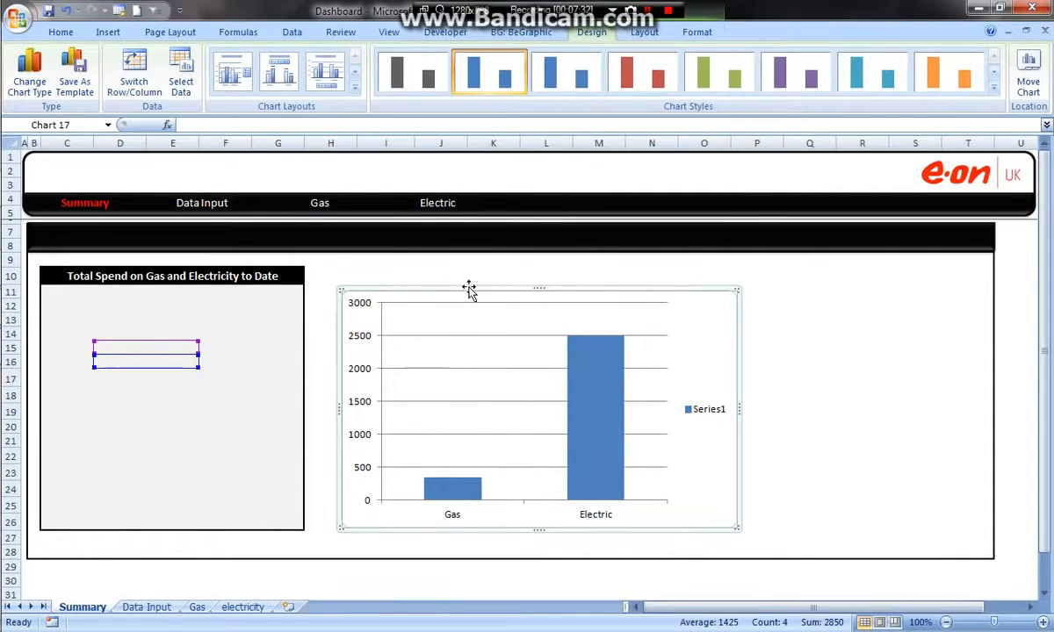
left_click_drag(469, 292, 684, 333)
left_click_drag(461, 291, 117, 287)
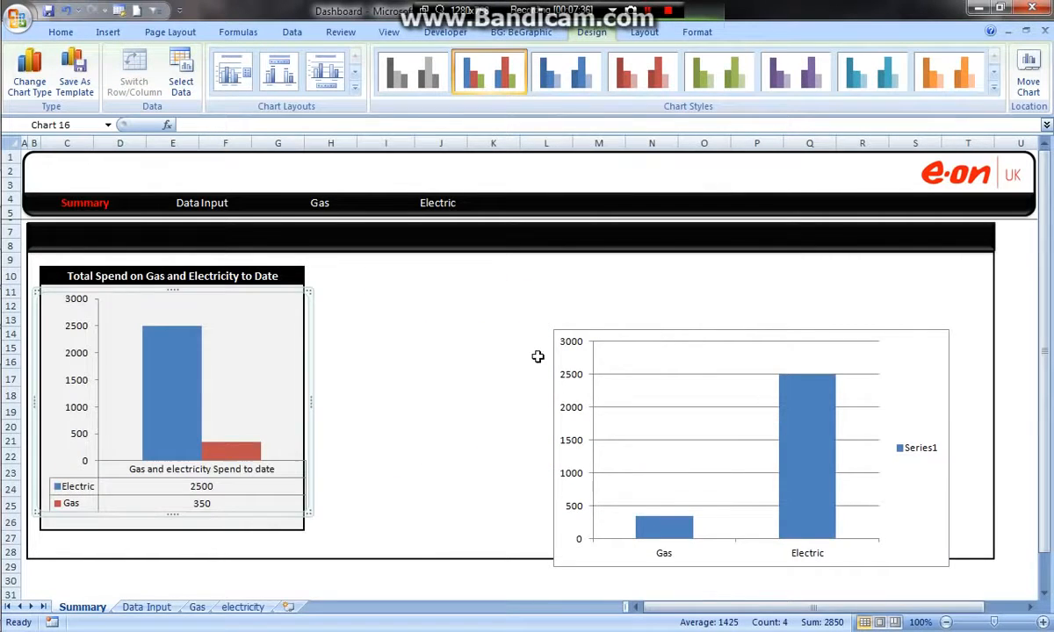
- Move the new chart closer to the panel, change it to a Doughnut chart, and add data labels to its ring
left_click_drag(609, 332, 468, 272)
right_click(468, 271)
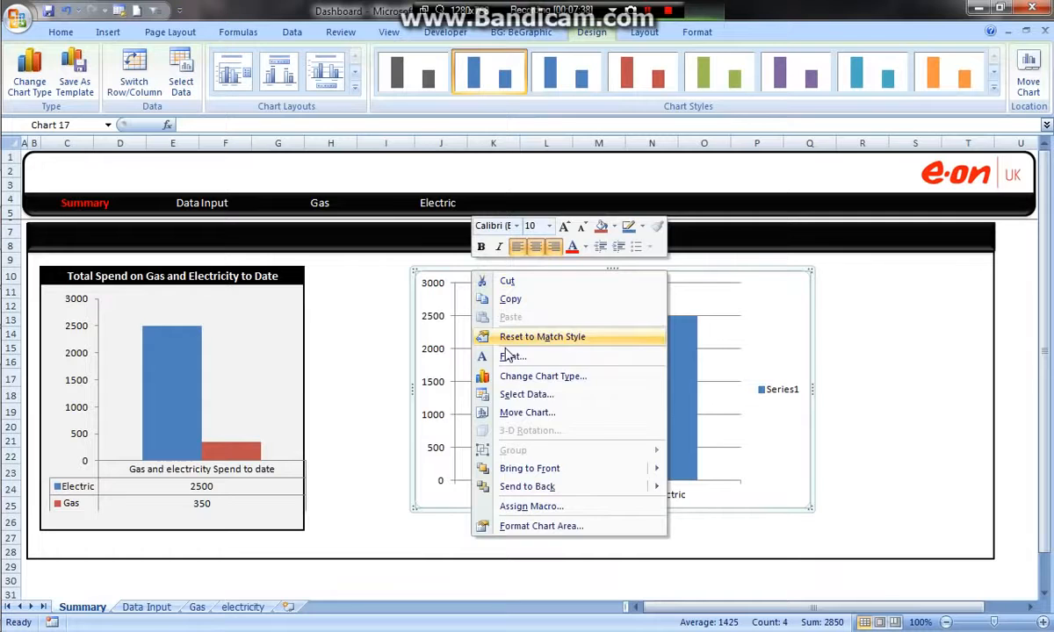
left_click(524, 376)
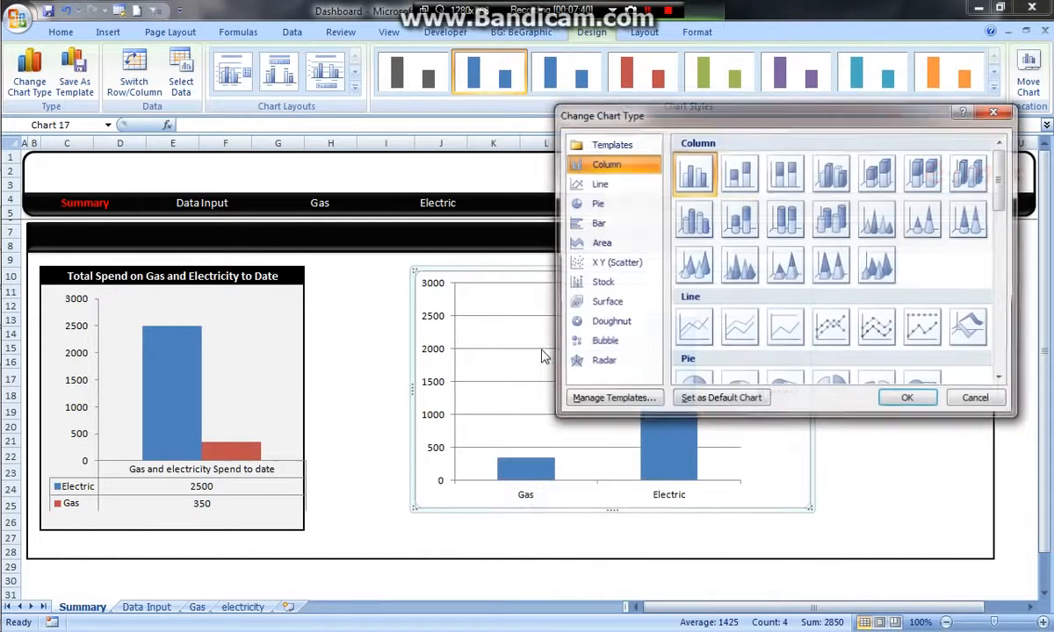
left_click(608, 321)
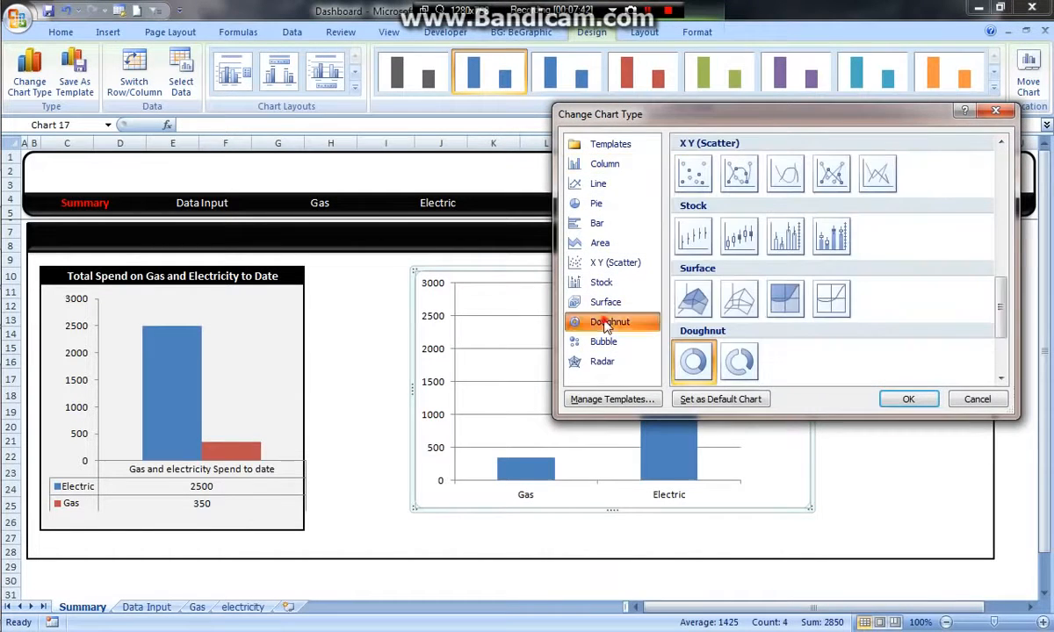
left_click(584, 205)
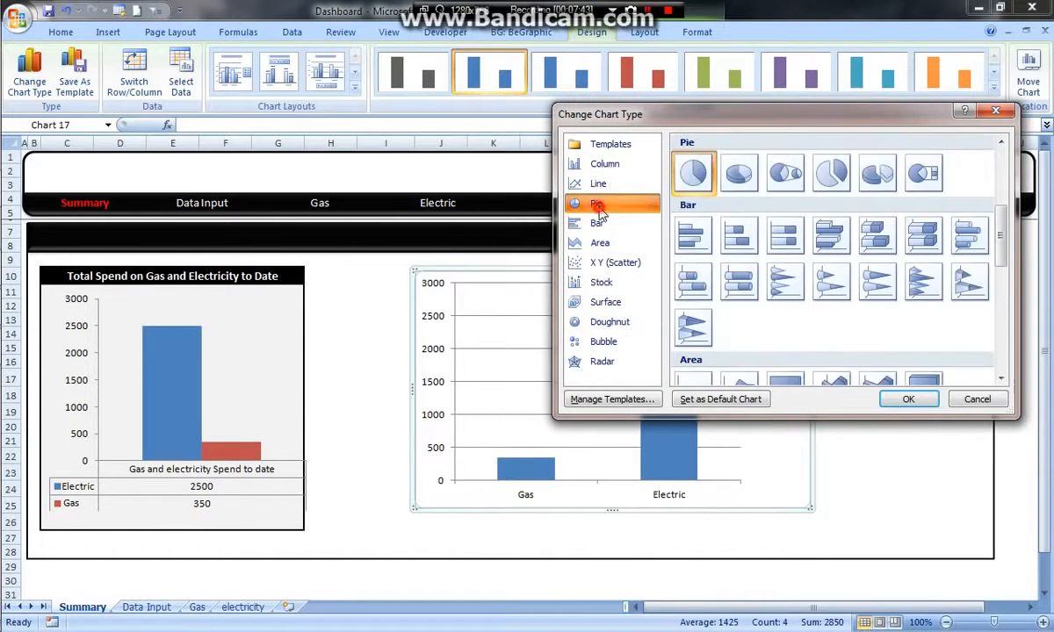
left_click(591, 323)
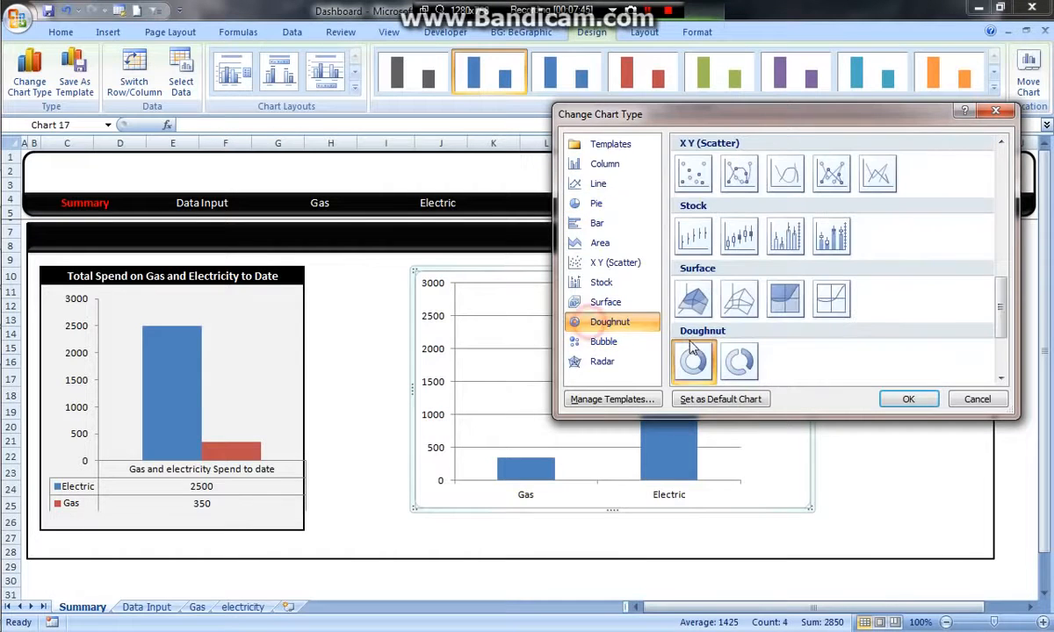
left_click(922, 397)
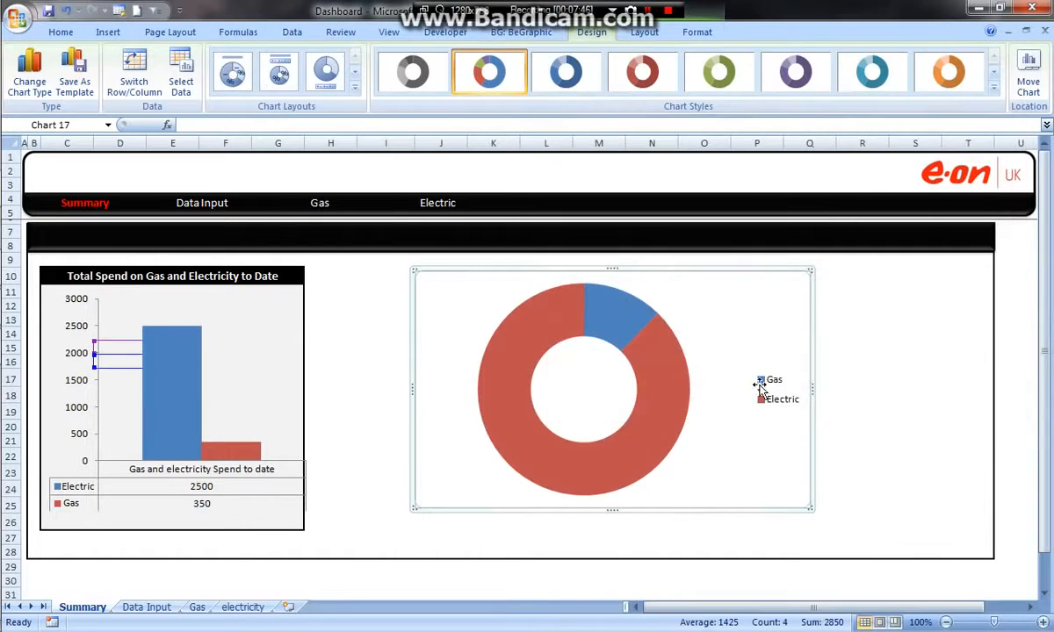
right_click(617, 321)
left_click(689, 424)
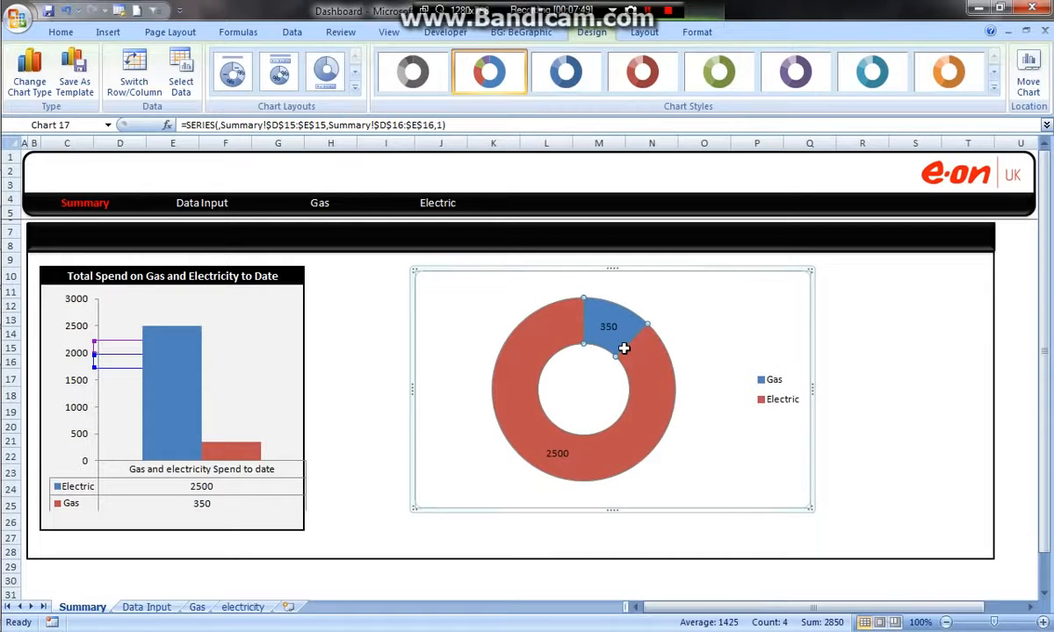
- Set the doughnut chart's data labels to show percentages instead of values
right_click(609, 329)
left_click(685, 468)
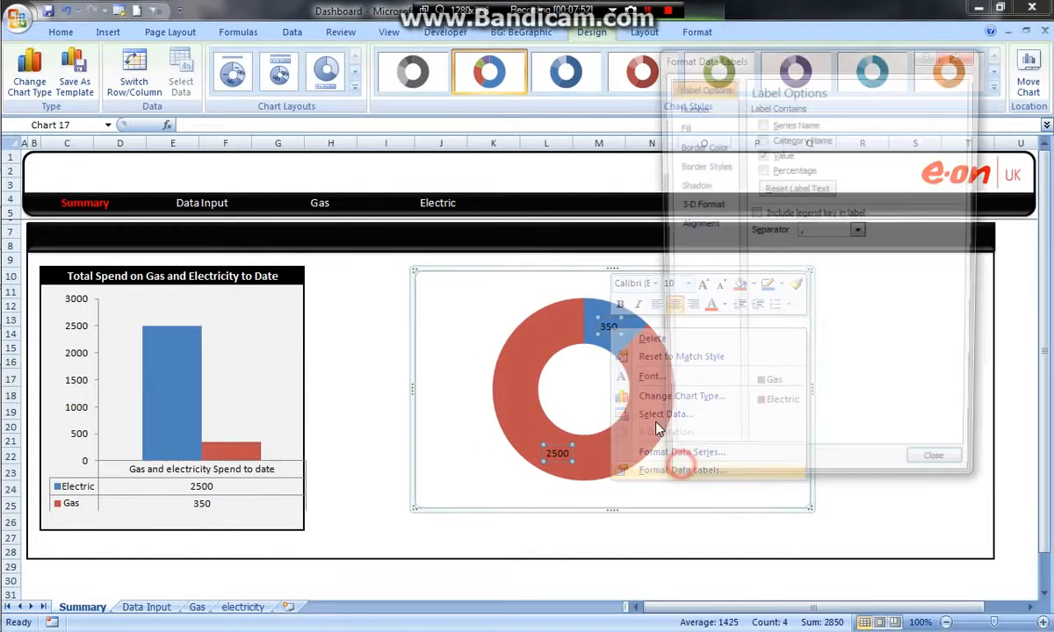
left_click(760, 154)
left_click(761, 169)
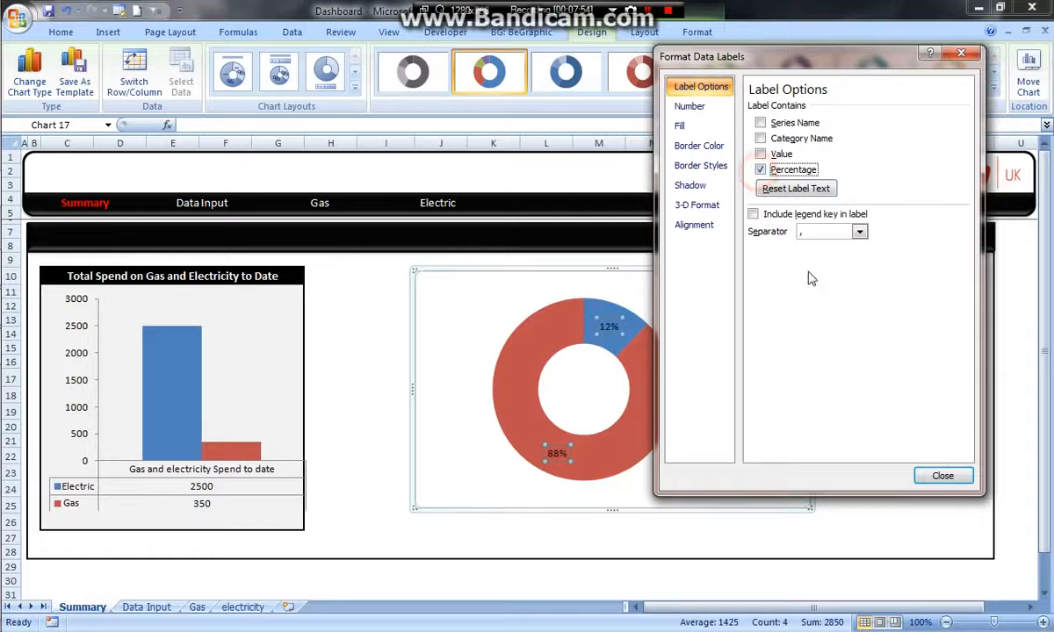
left_click(942, 476)
left_click(861, 348)
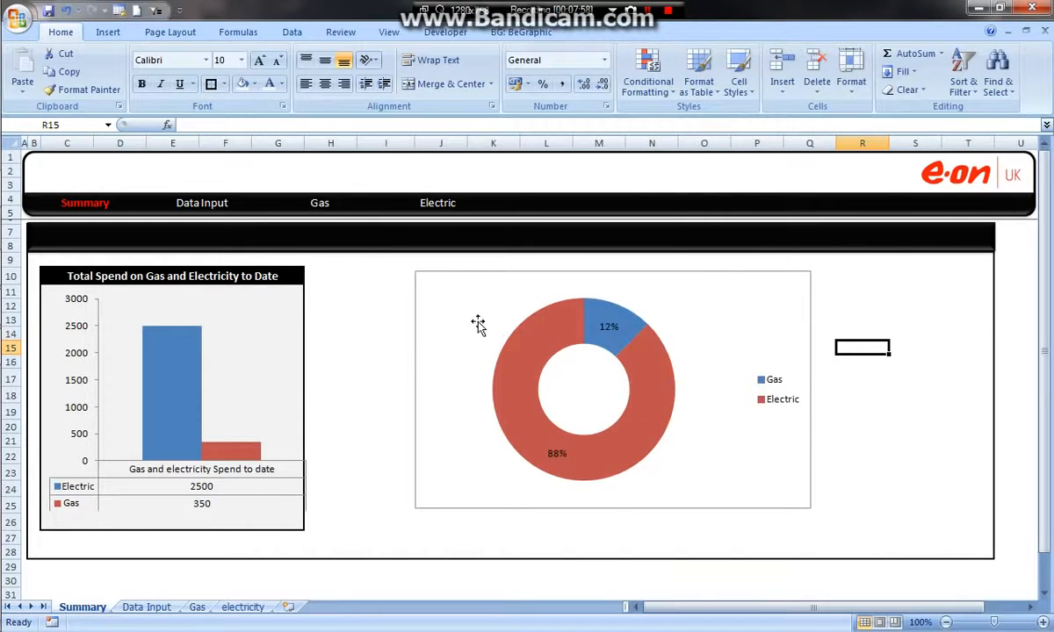
- Shrink the doughnut chart, place it just beside the Total Spend panel, and delete it
left_click(418, 375)
left_click_drag(415, 387, 512, 388)
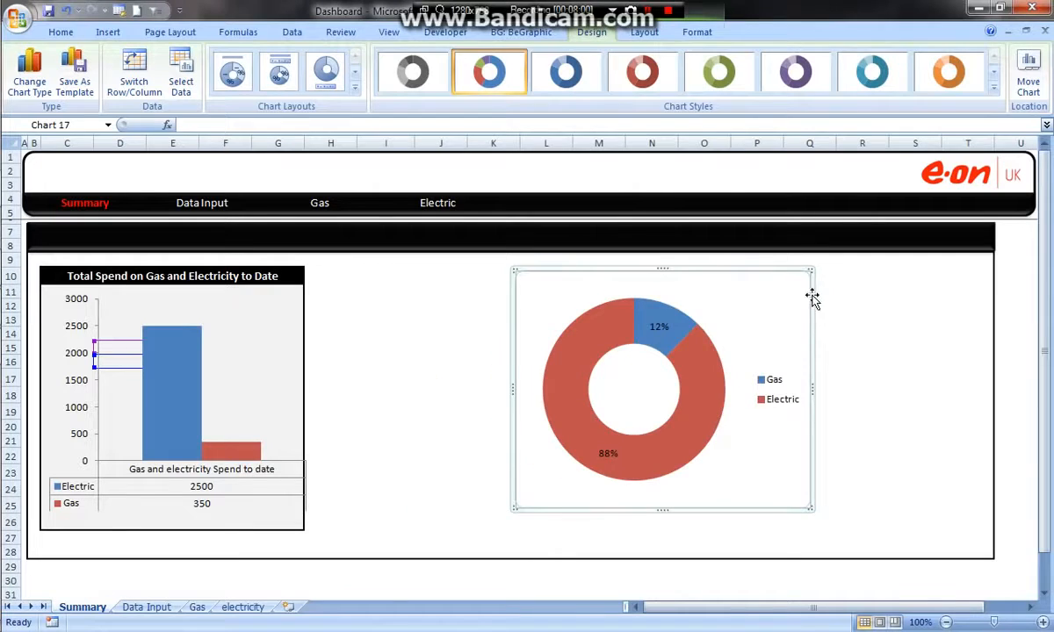
left_click_drag(810, 269, 496, 271)
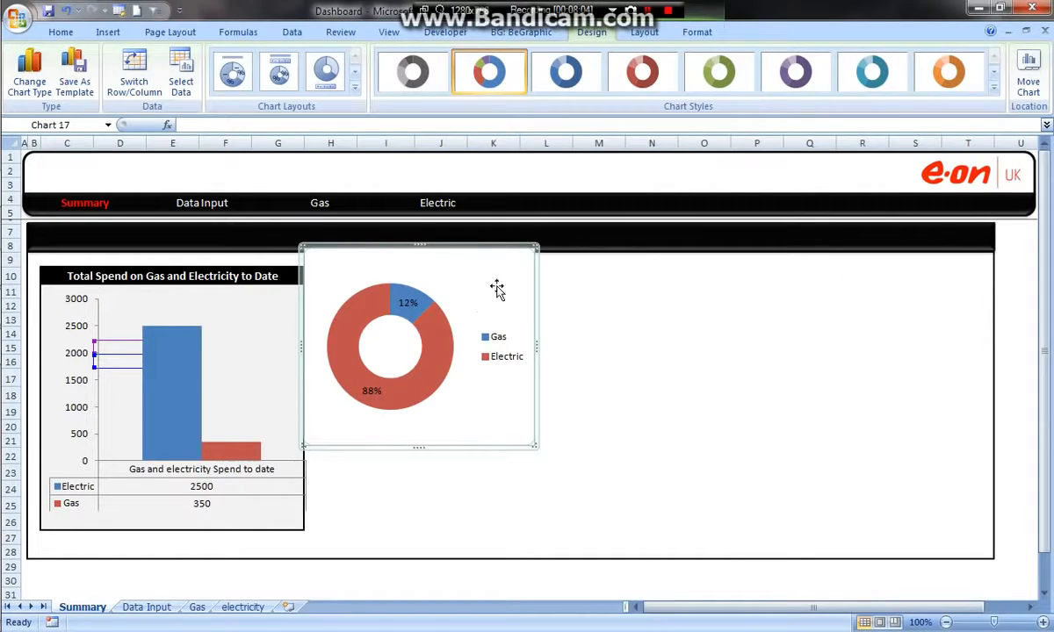
left_click(609, 306)
left_click_drag(489, 276, 529, 277)
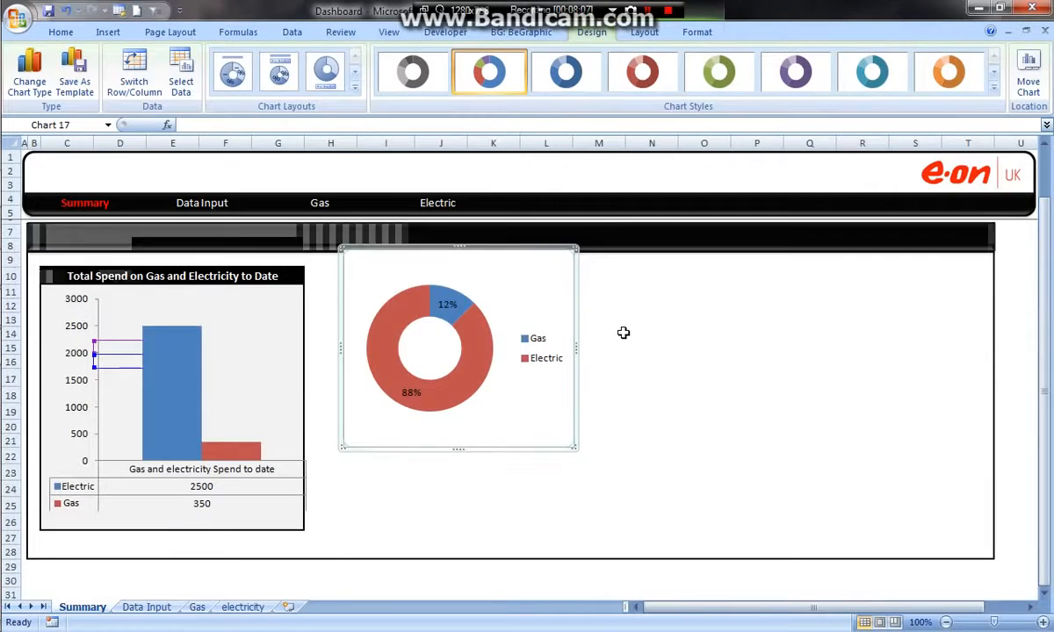
key("Delete")
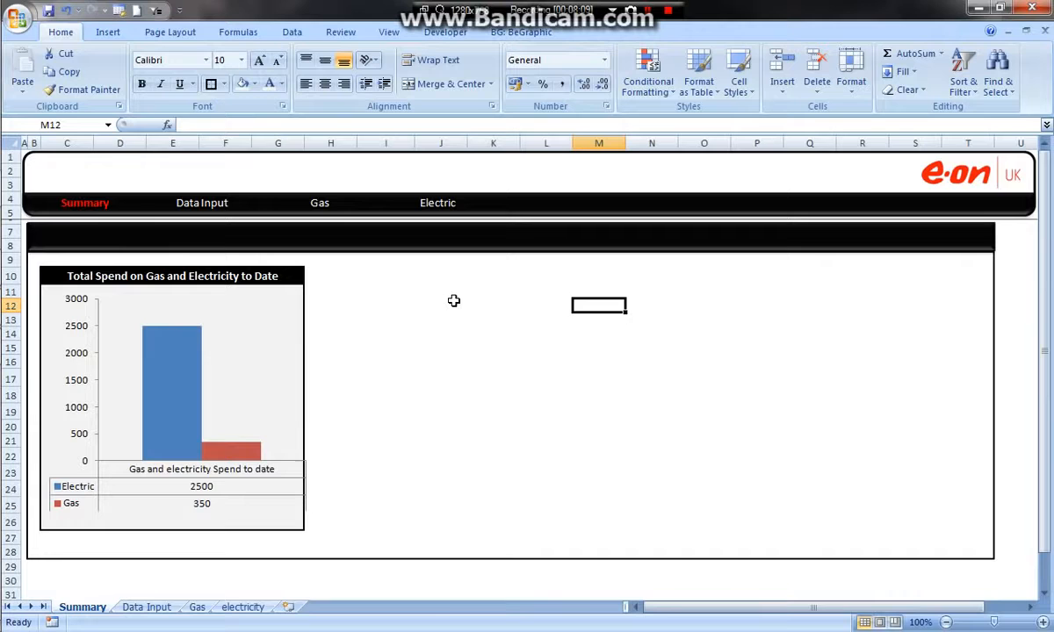
left_click(386, 306)
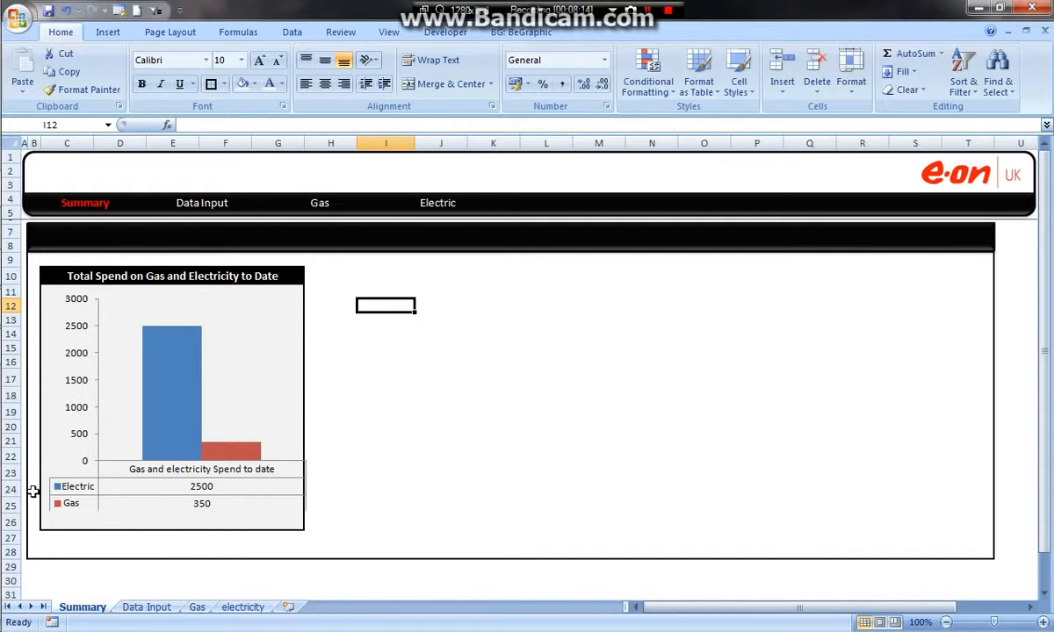
- Switch to the finished Energy Dashboard workbook and examine the formula behind the average monthly bill on the Summary sheet
left_click(131, 607)
mouse_move(5, 242)
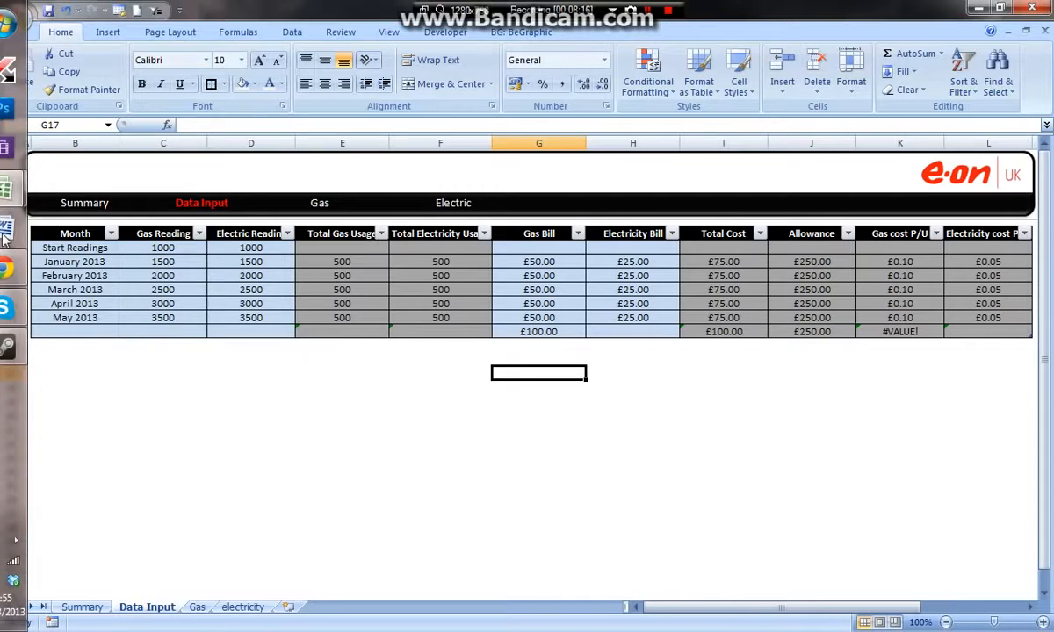
left_click(105, 164)
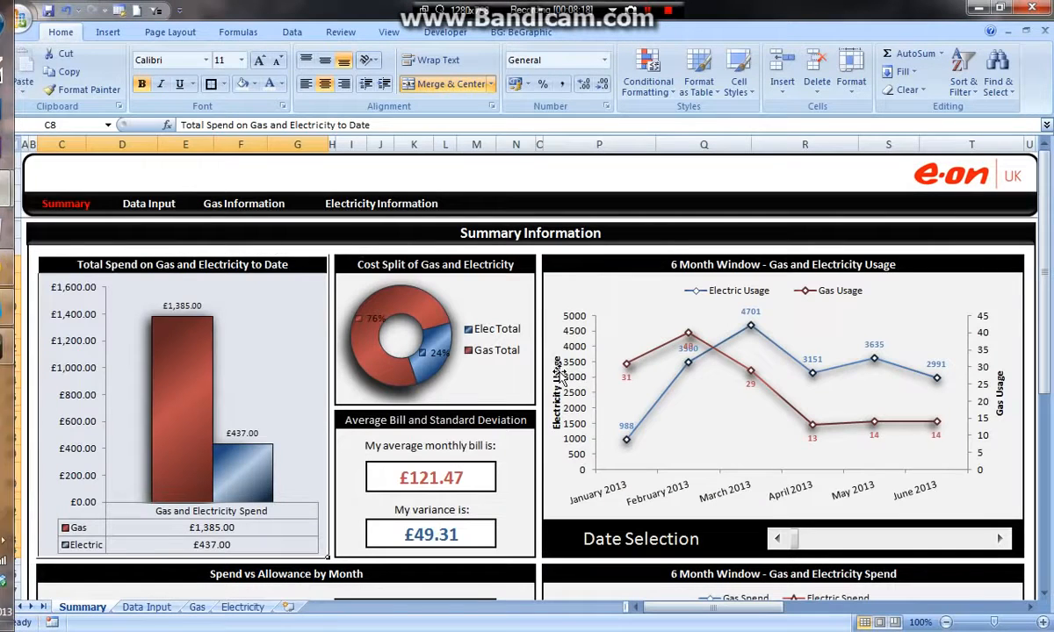
left_click_drag(368, 445, 468, 447)
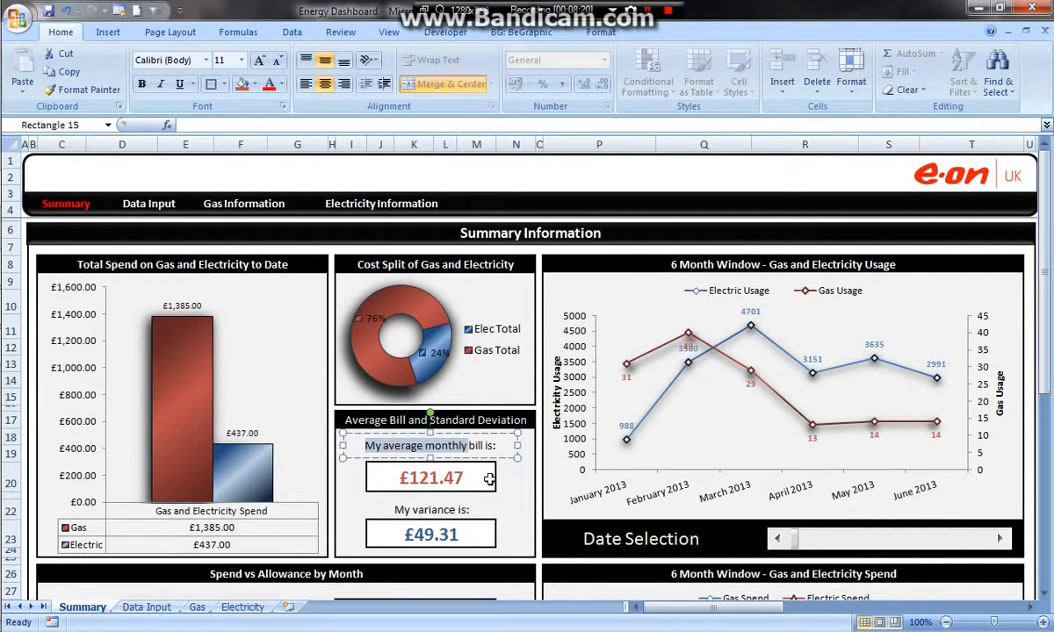
left_click(522, 479)
left_click(455, 480)
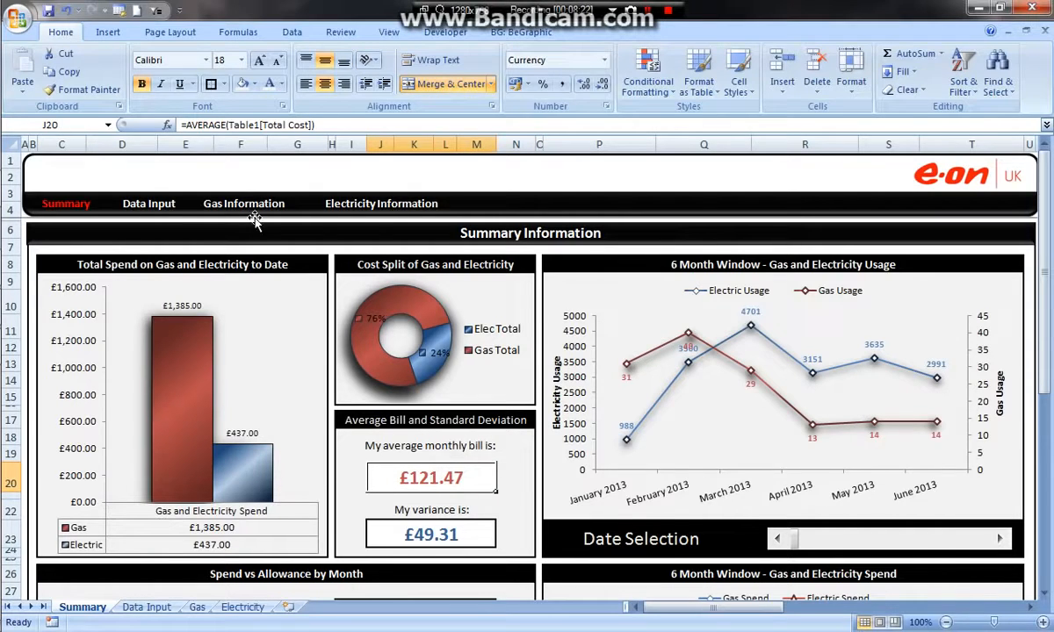
left_click(189, 125)
left_click_drag(186, 124, 301, 126)
left_click(315, 125)
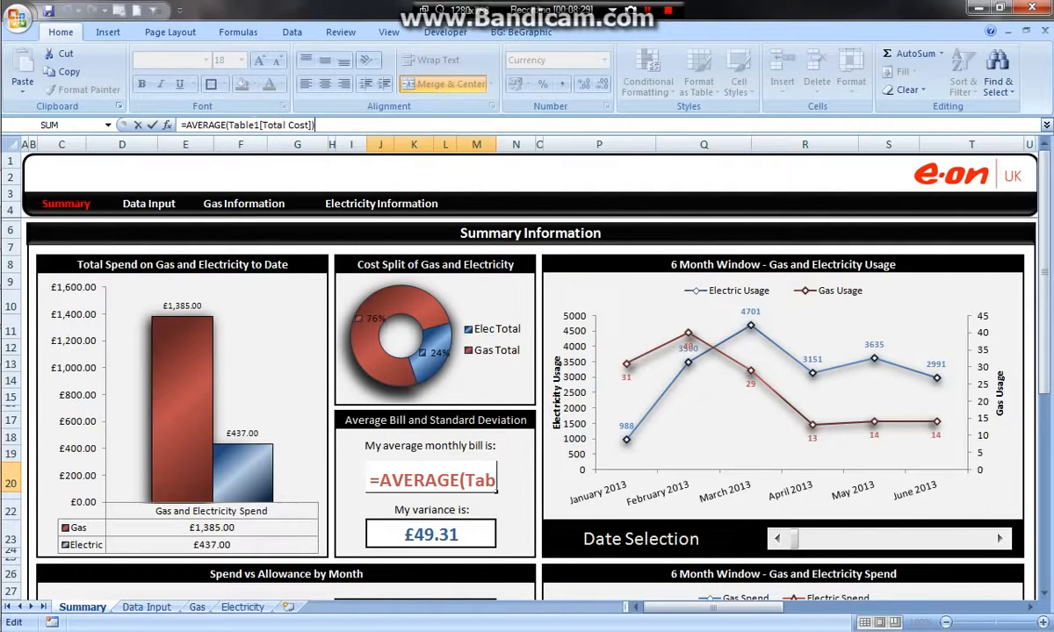
key("Return")
- Examine the formula behind the variance figure and the table it draws on in the Data Input sheet
left_click(442, 535)
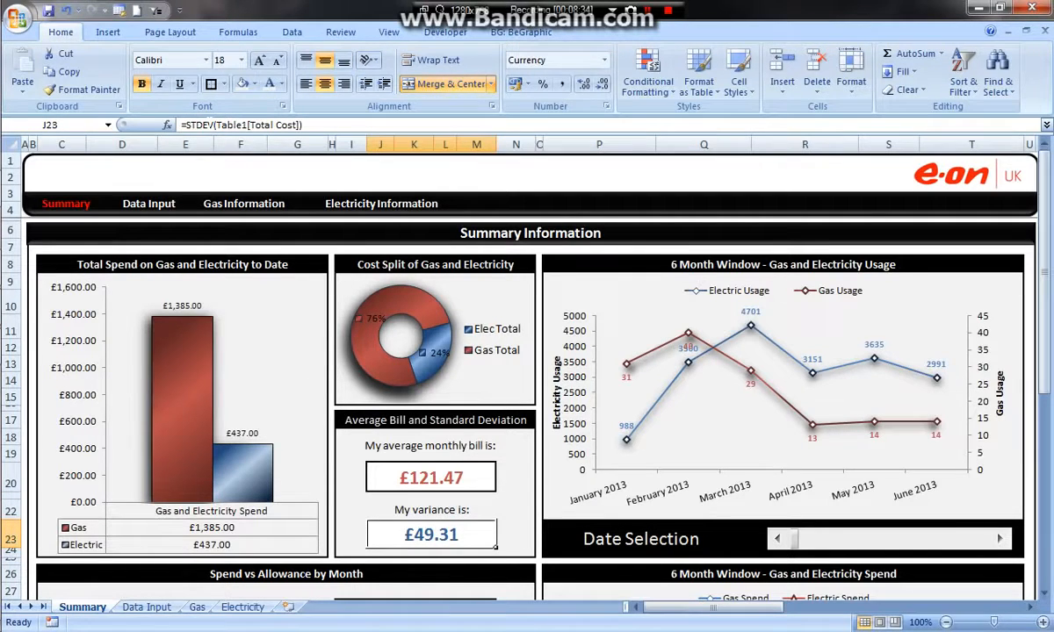
left_click(196, 124)
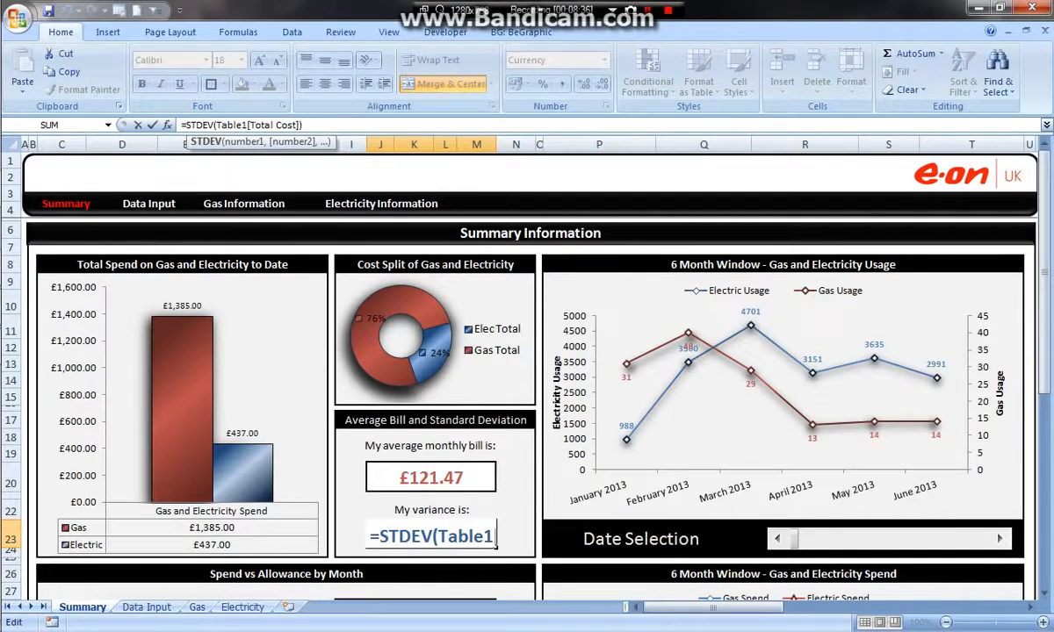
left_click(303, 125)
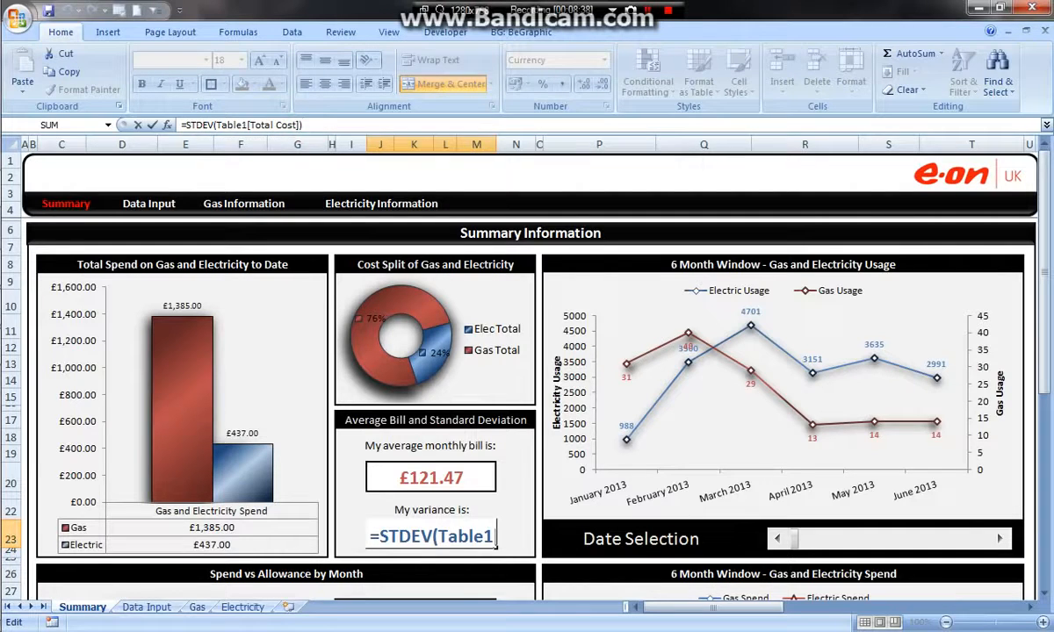
key("Return")
left_click(416, 531)
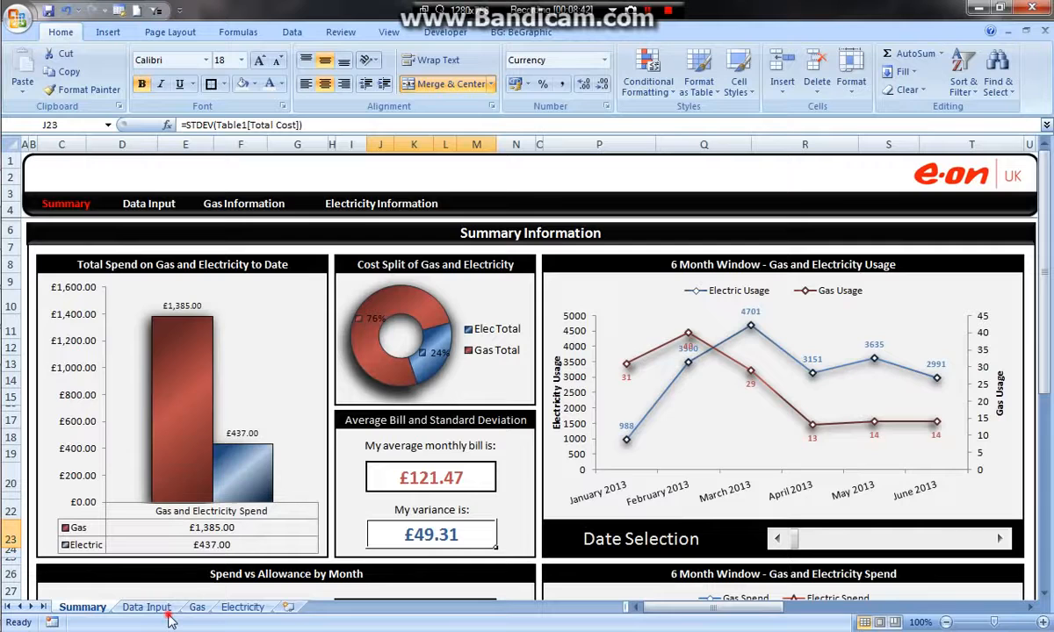
left_click(149, 204)
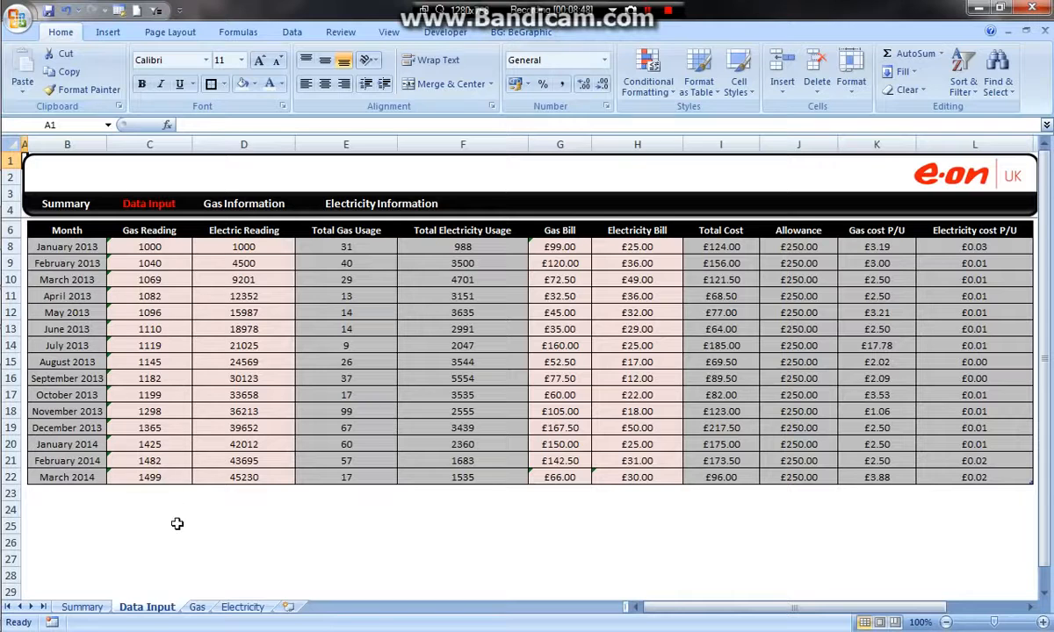
- Return to the Summary sheet and inspect the cell reference behind the Alloted Allowence Bar
left_click(82, 607)
scroll(355, 281, "down", 4)
scroll(369, 292, "down", 3)
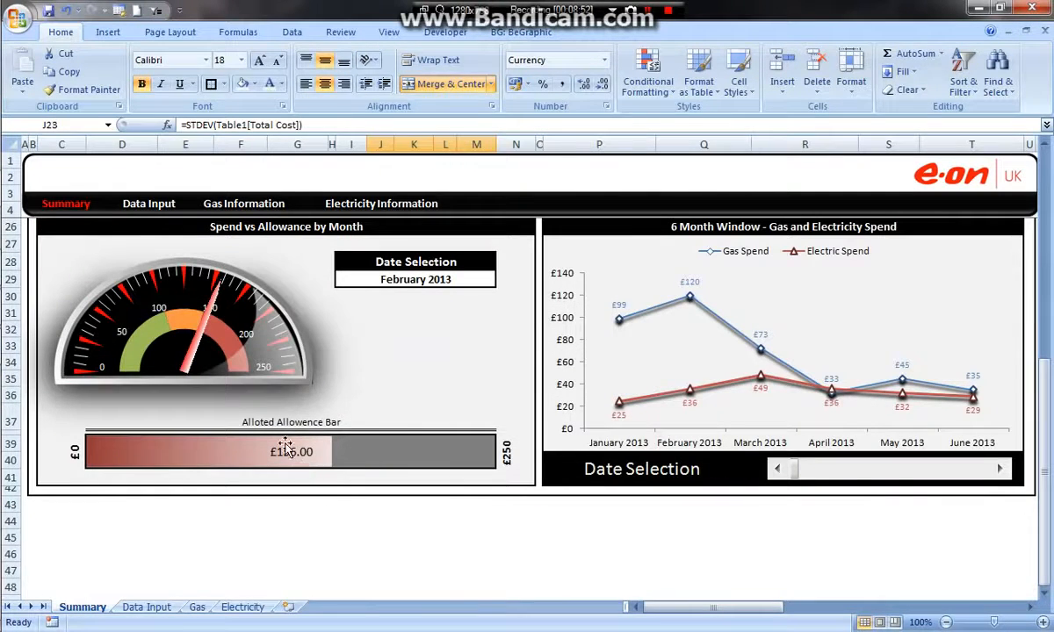
left_click(286, 450)
left_click(360, 454)
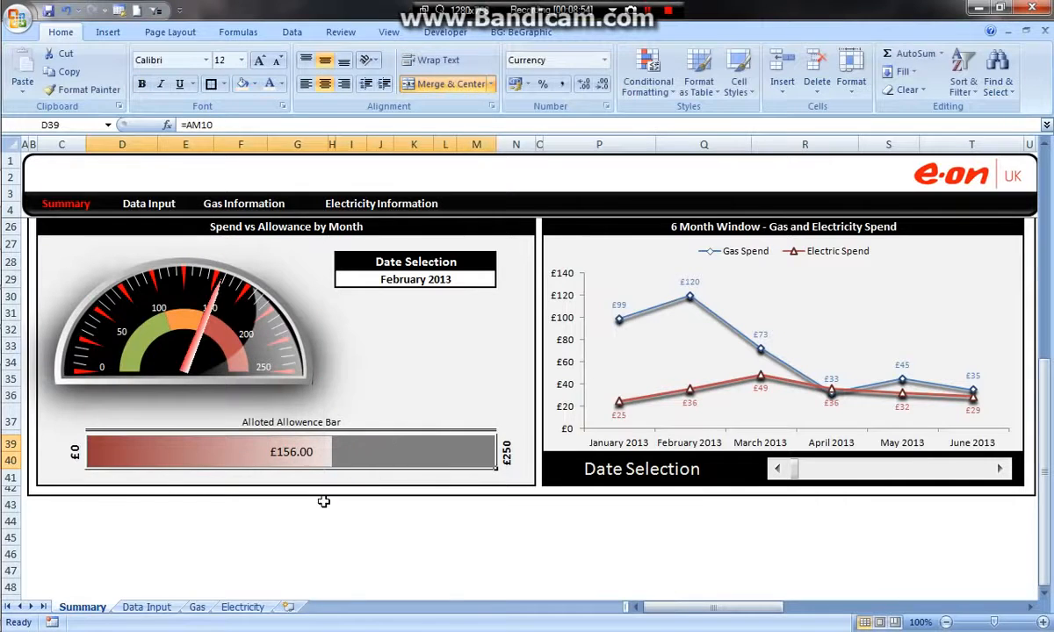
- Set the Date Selection of the Spend vs Allowance by Month panel to June 2013
scroll(387, 429, "up", 1)
left_click(464, 325)
left_click(502, 325)
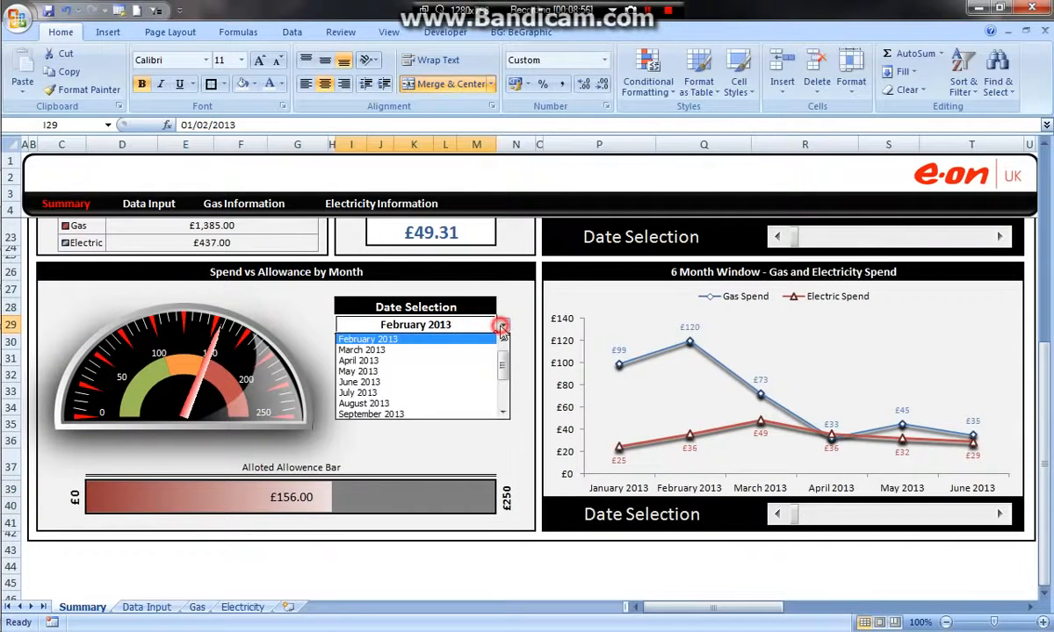
left_click(426, 384)
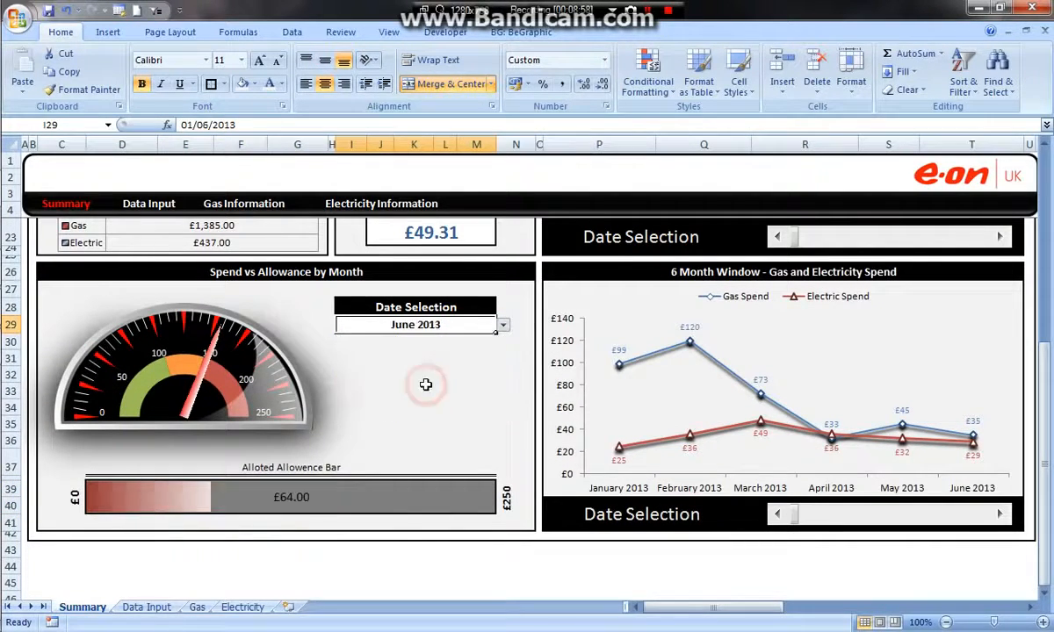
left_click(446, 408)
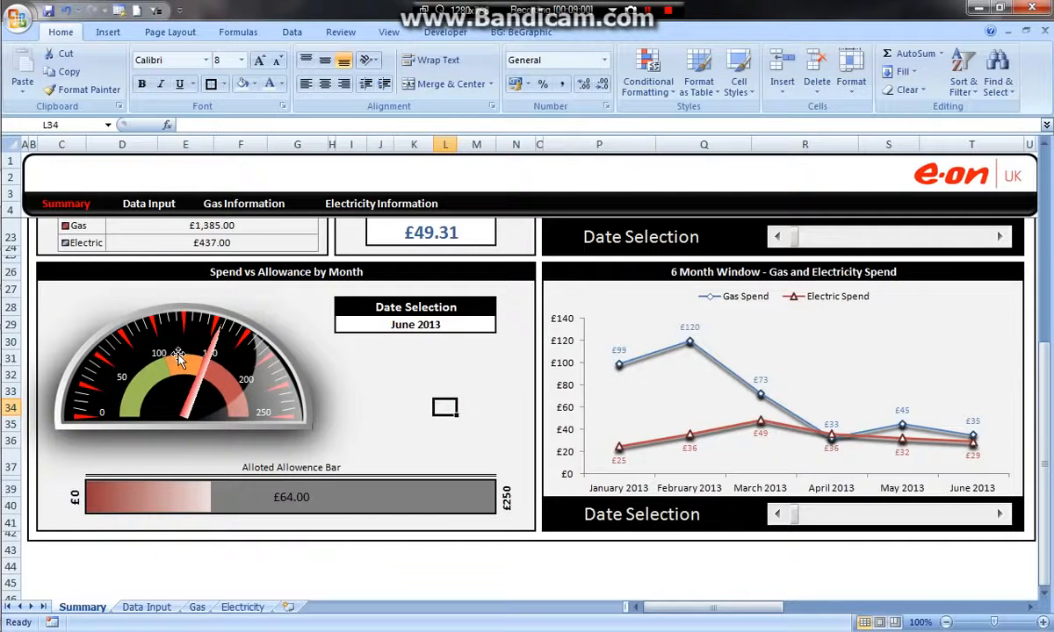
- Enable the BeGraphic add-in and set the Spend vs Allowance by Month panel's Date Selection to October 2013
left_click(520, 32)
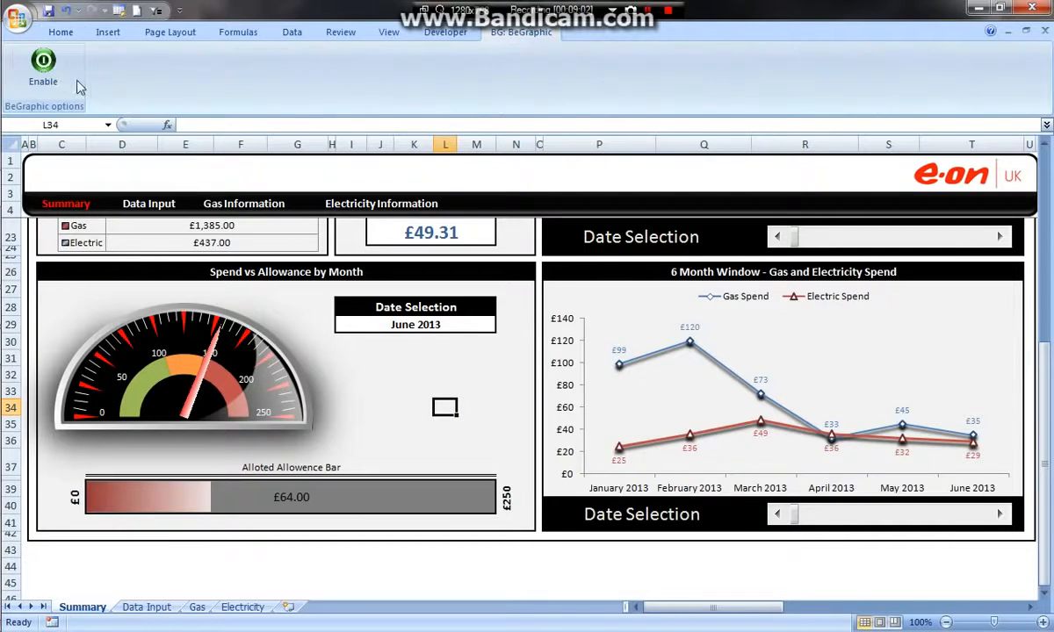
left_click(44, 66)
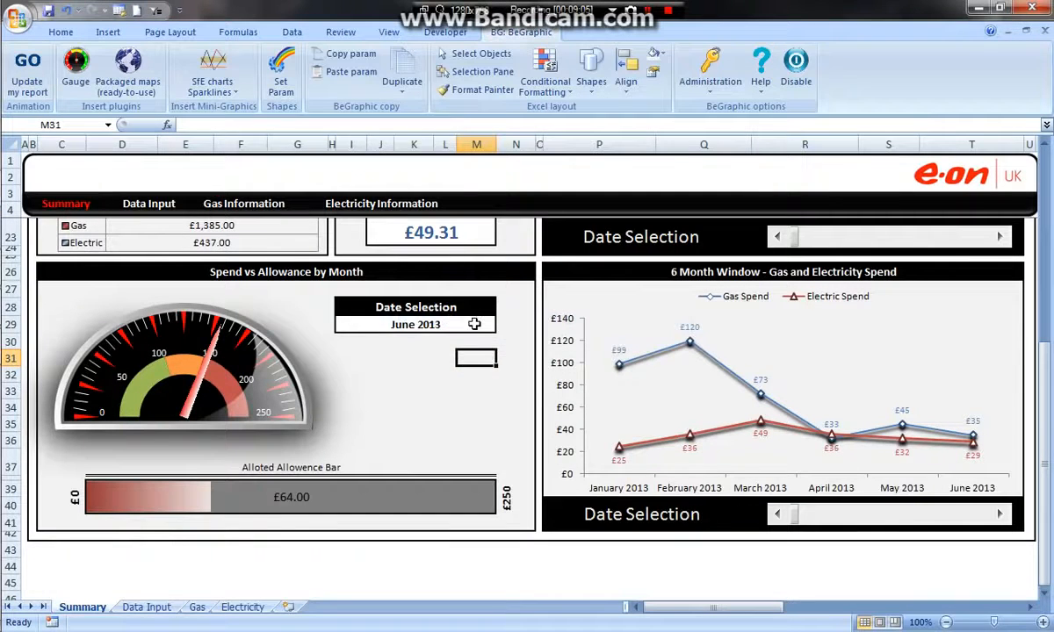
left_click(474, 330)
left_click(502, 328)
left_click(422, 384)
left_click(478, 408)
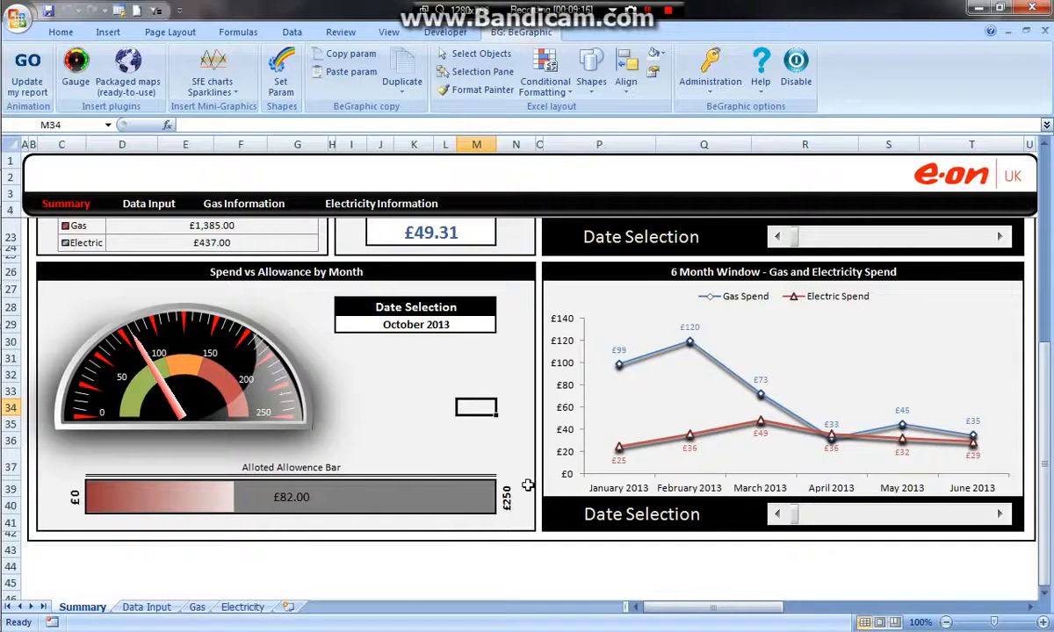
scroll(562, 393, "up", 6)
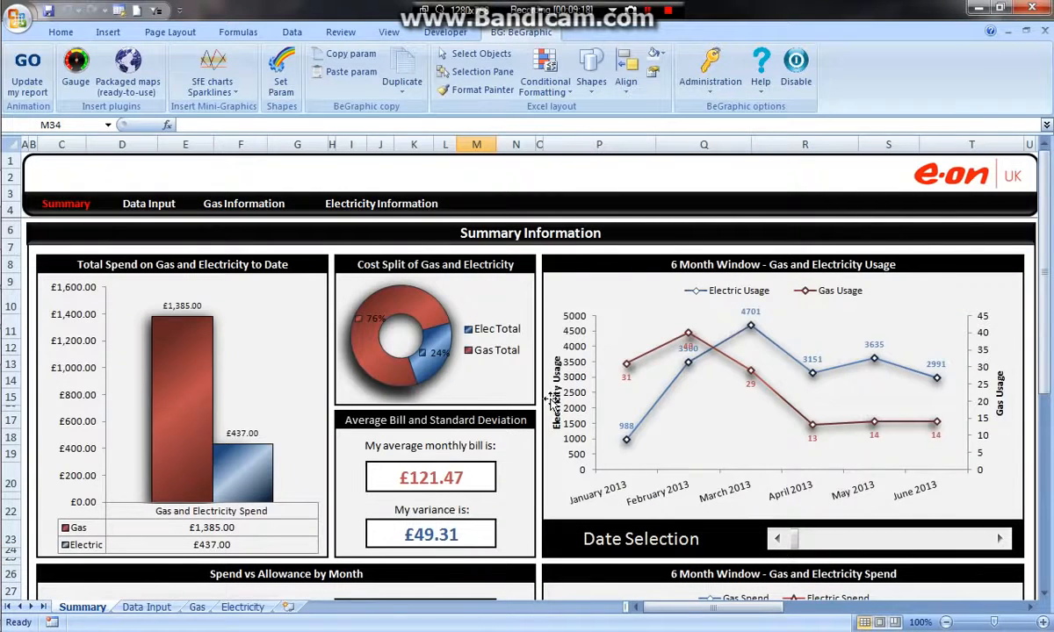